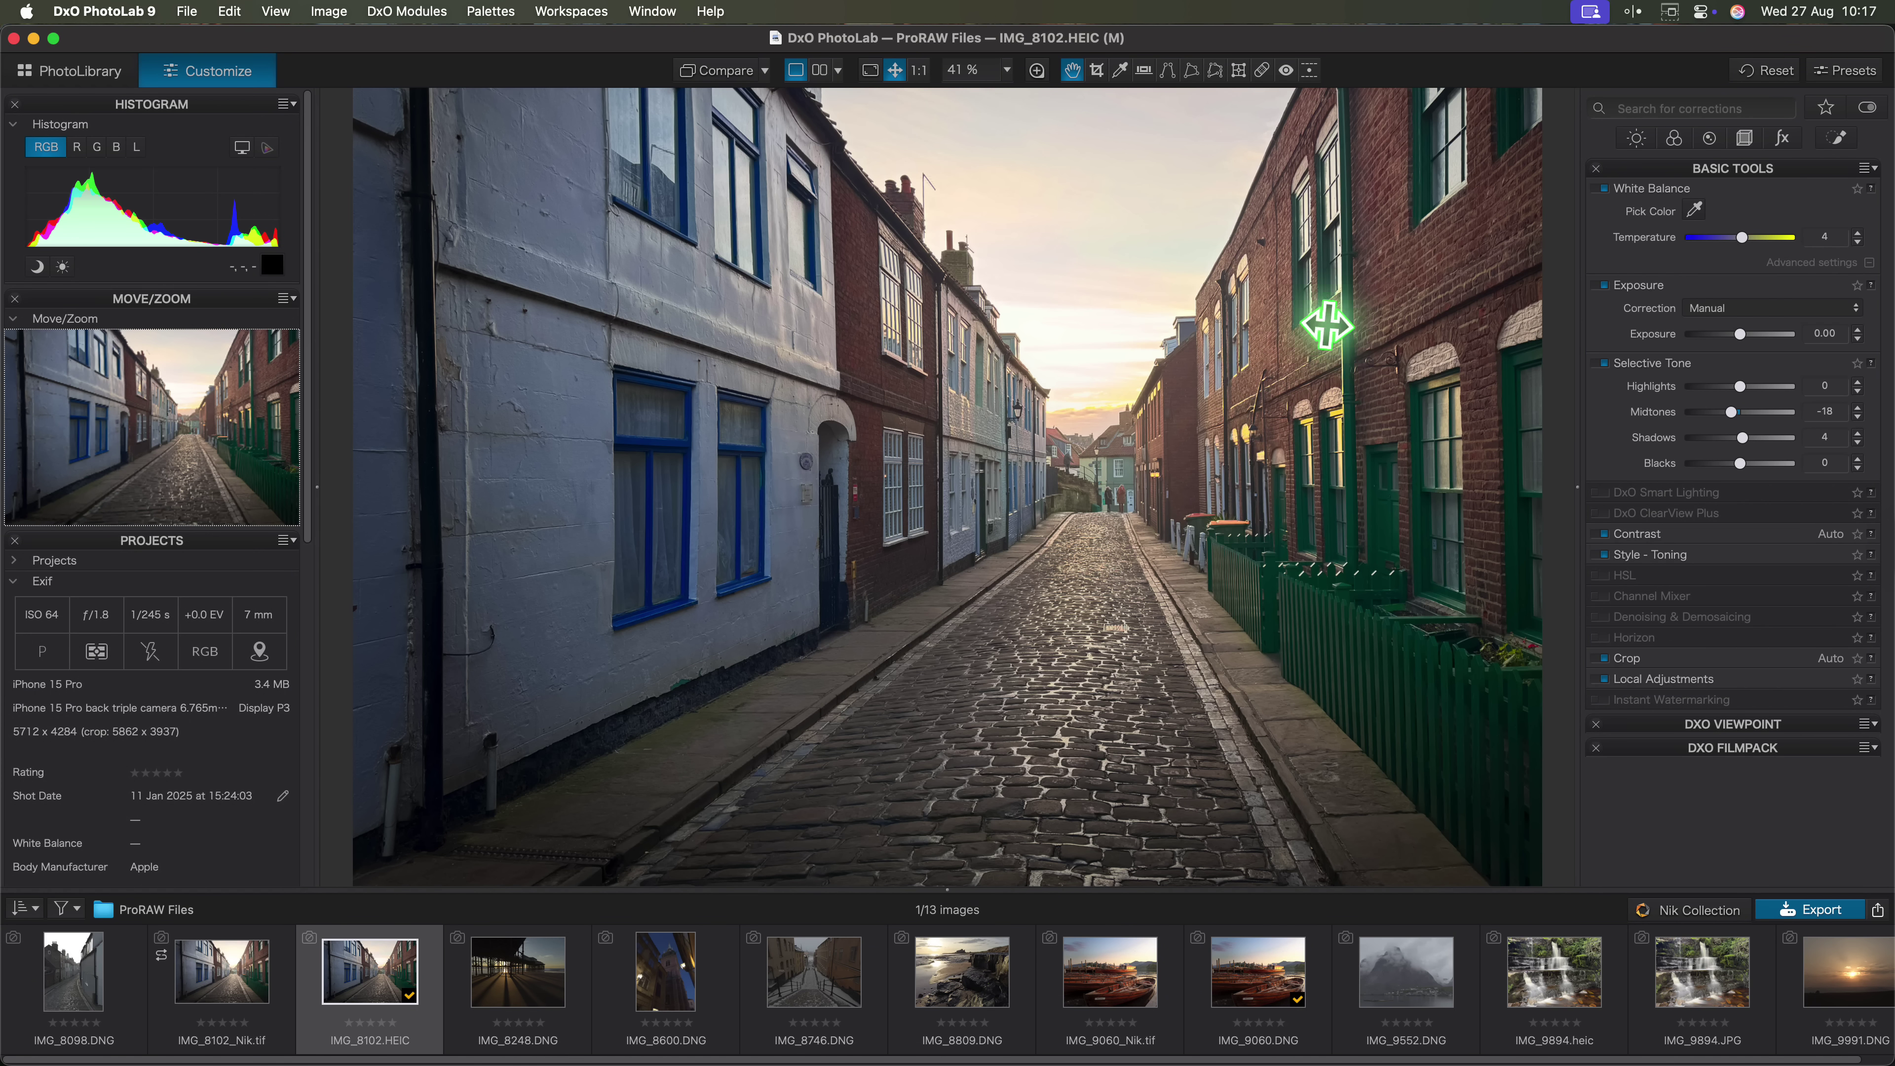
Reset the street photo's corrections and apply the Whitby iPhone preset.
left_click(1742, 70)
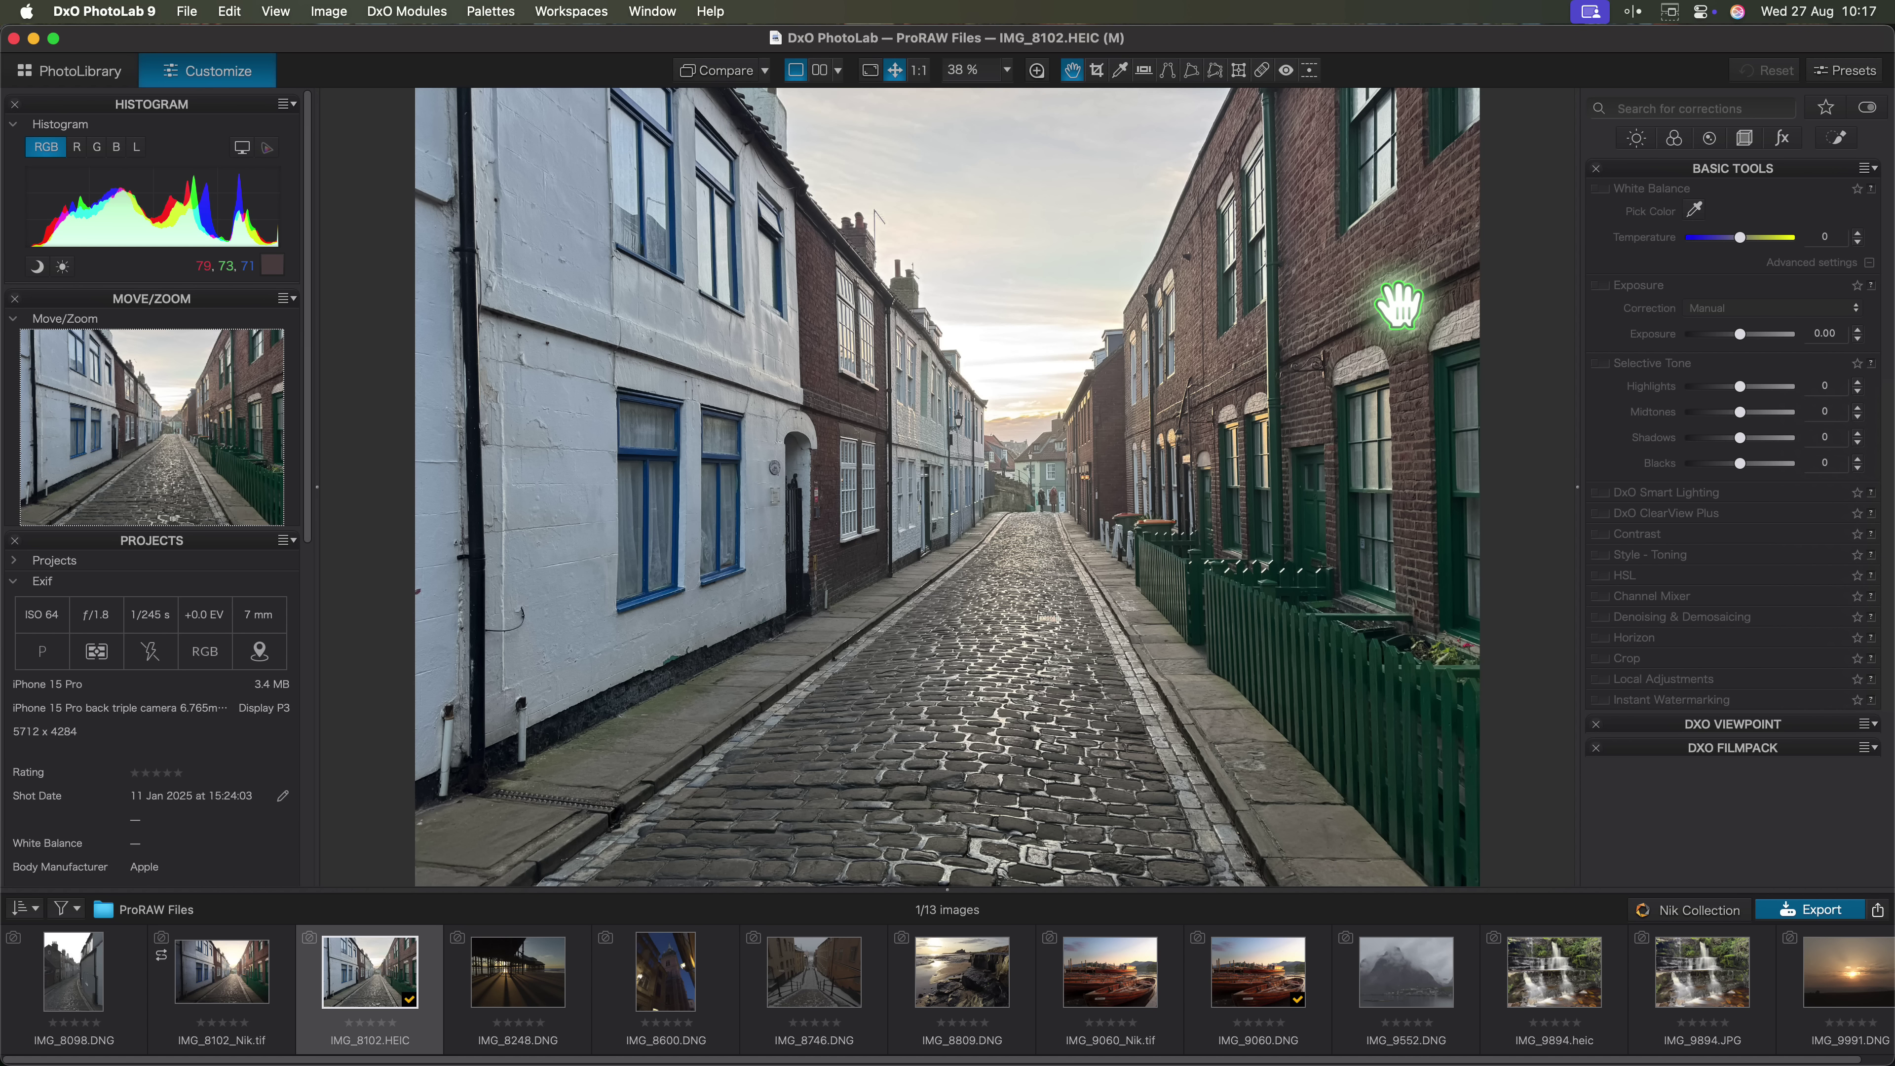
left_click(1844, 71)
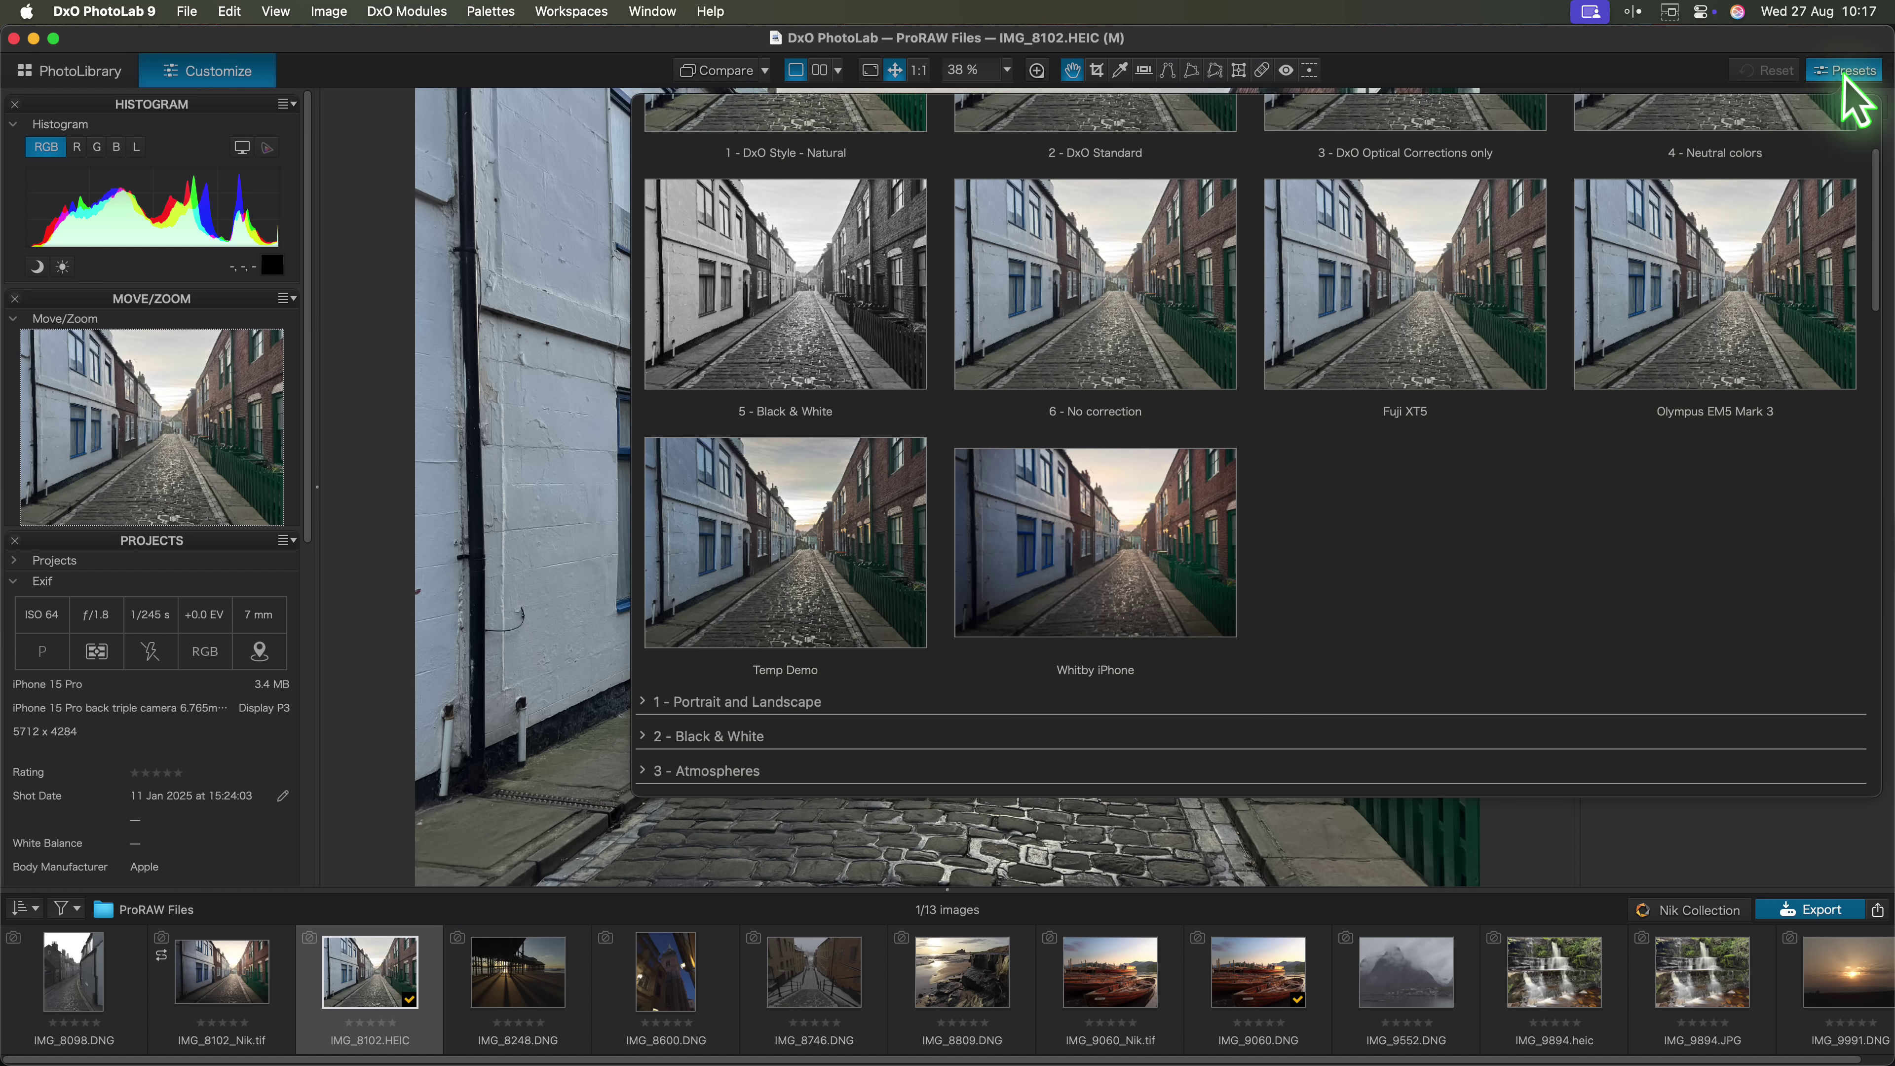
left_click(1045, 586)
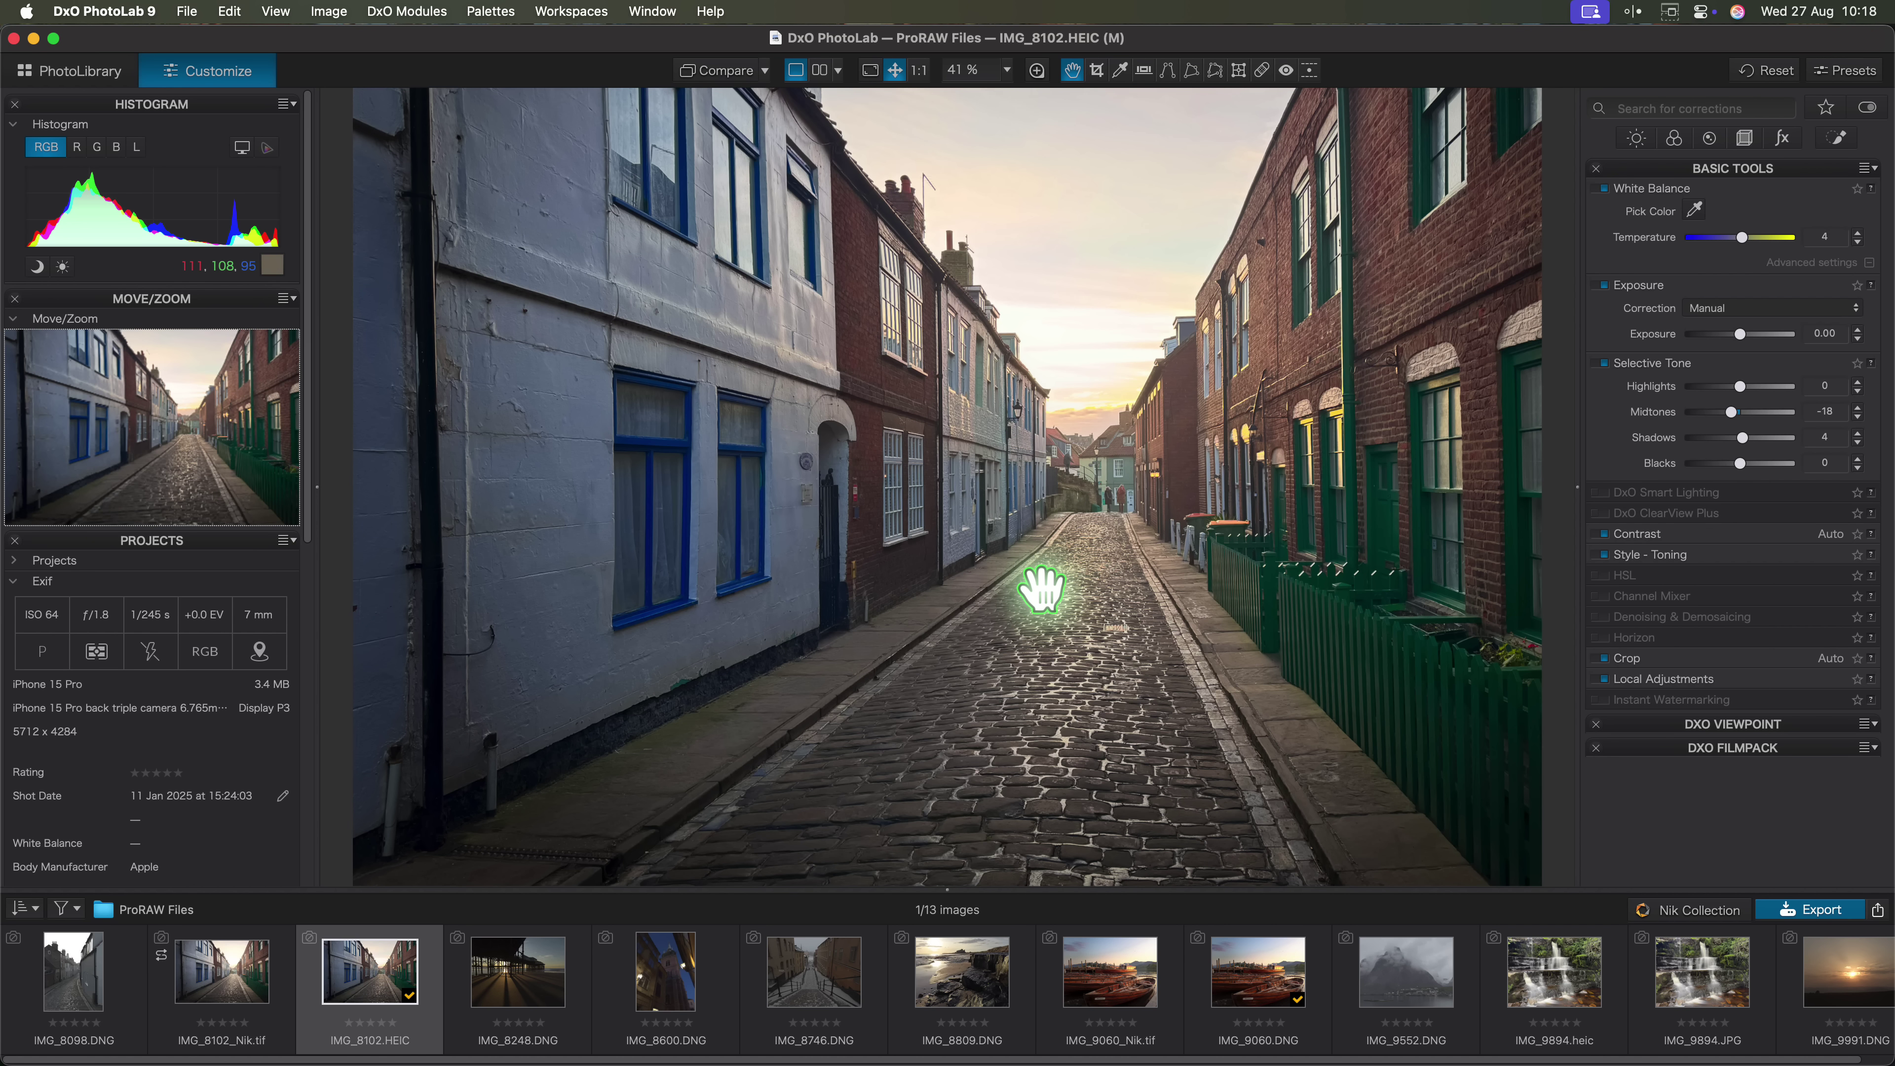
View the Nik-edited street version, then toggle Compare twice to see the uncorrected original.
left_click(214, 1007)
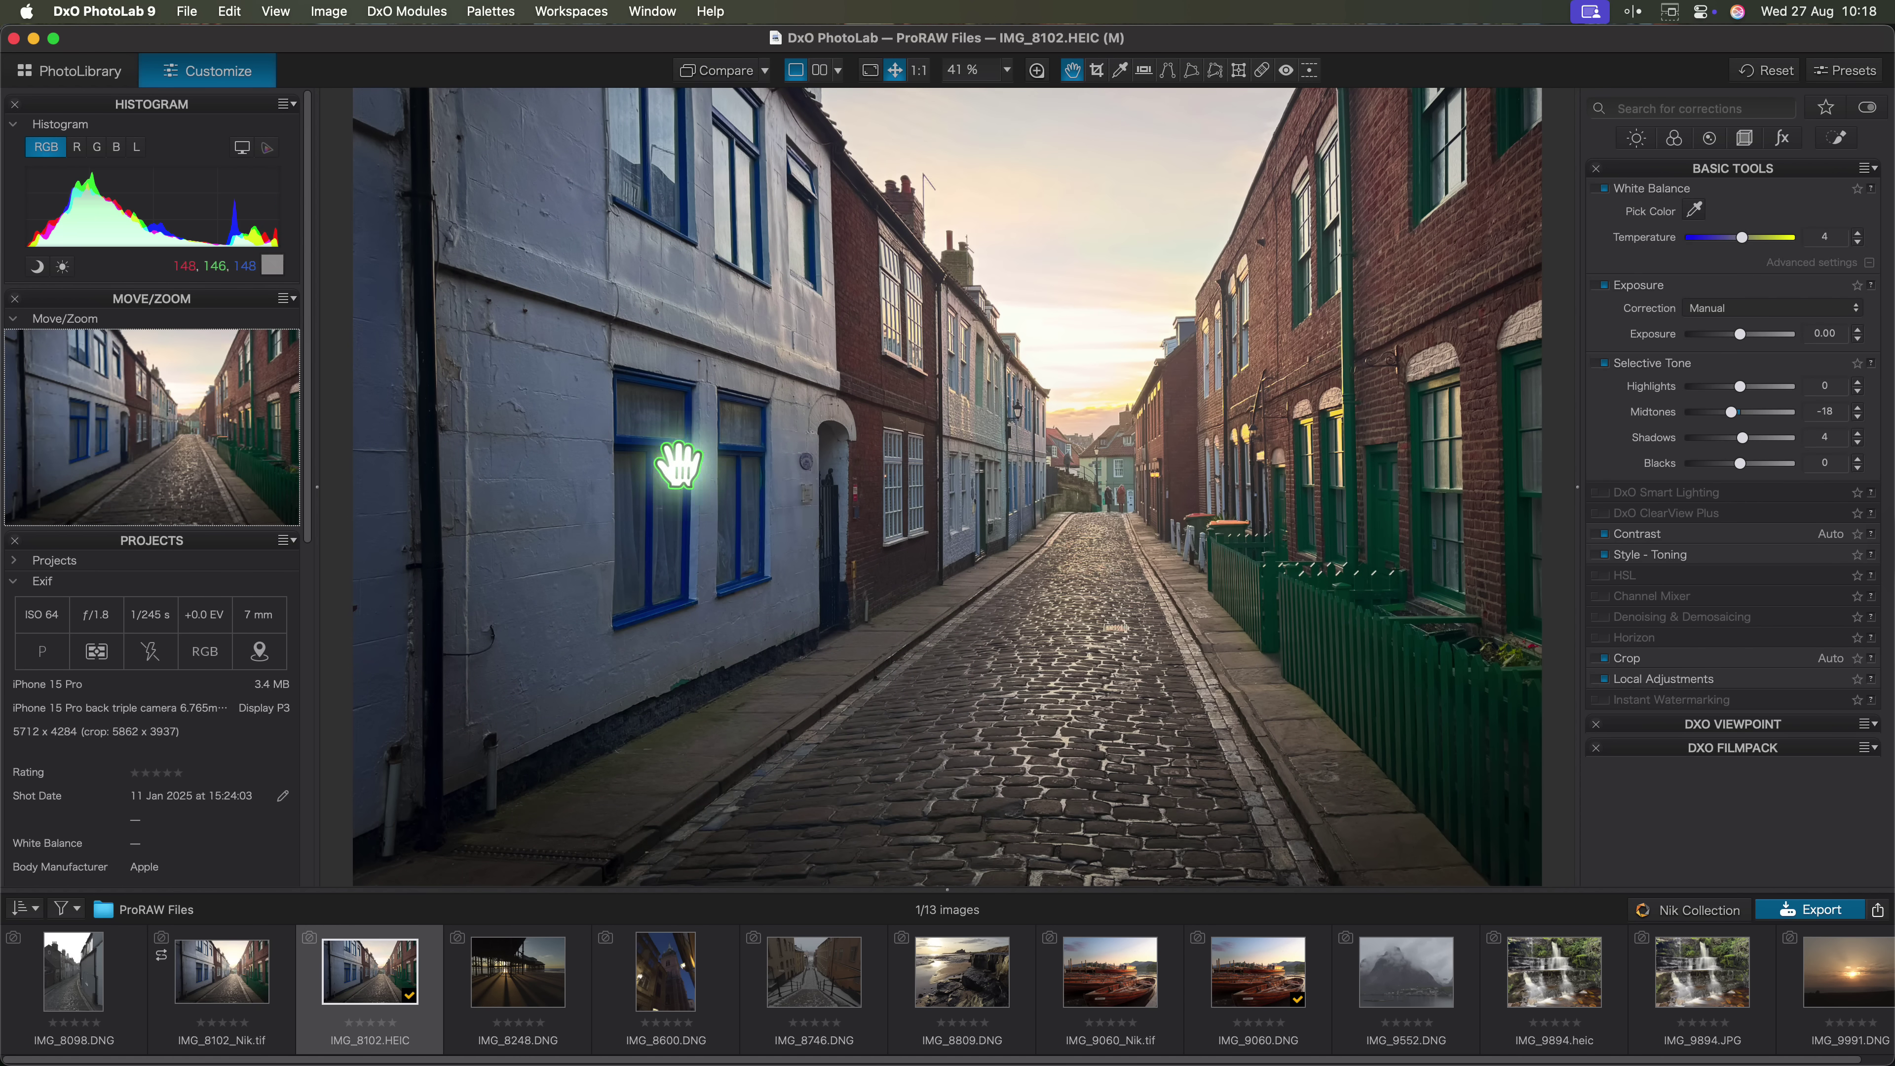
left_click(705, 75)
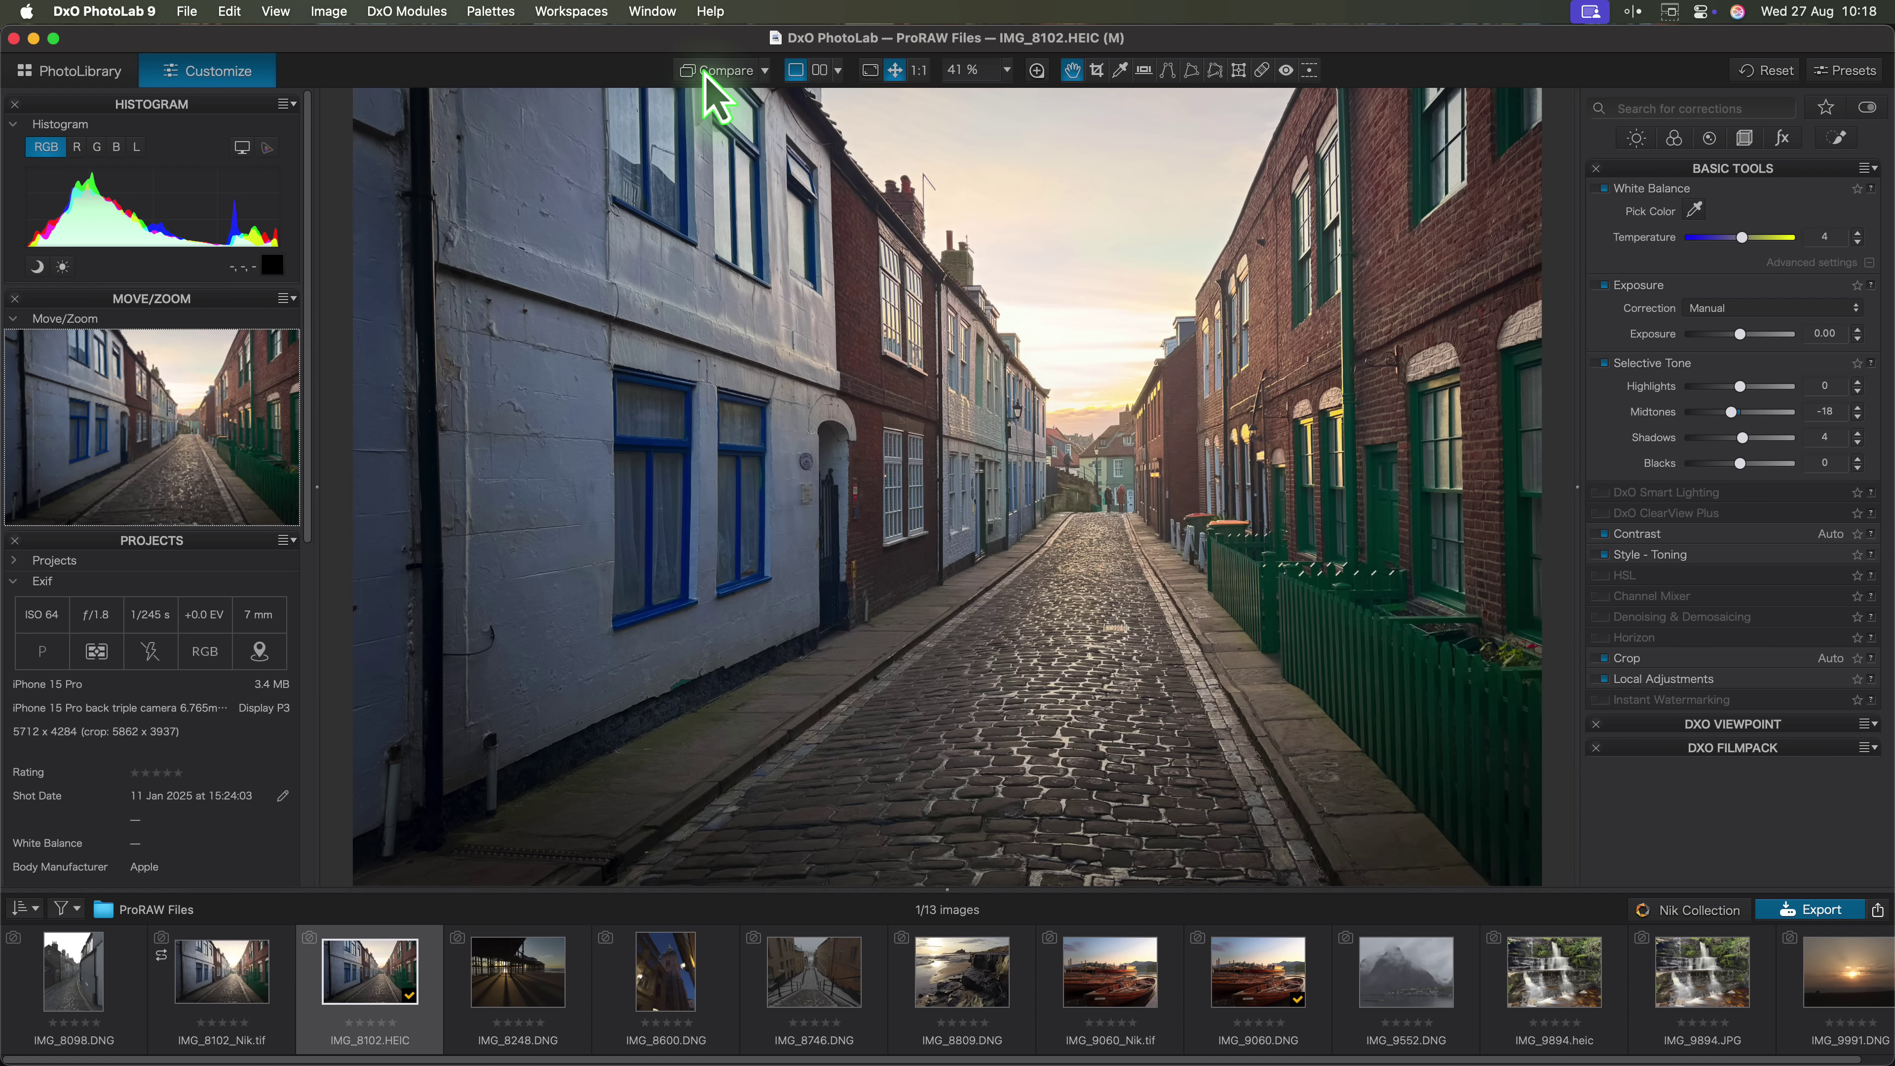
left_click(705, 75)
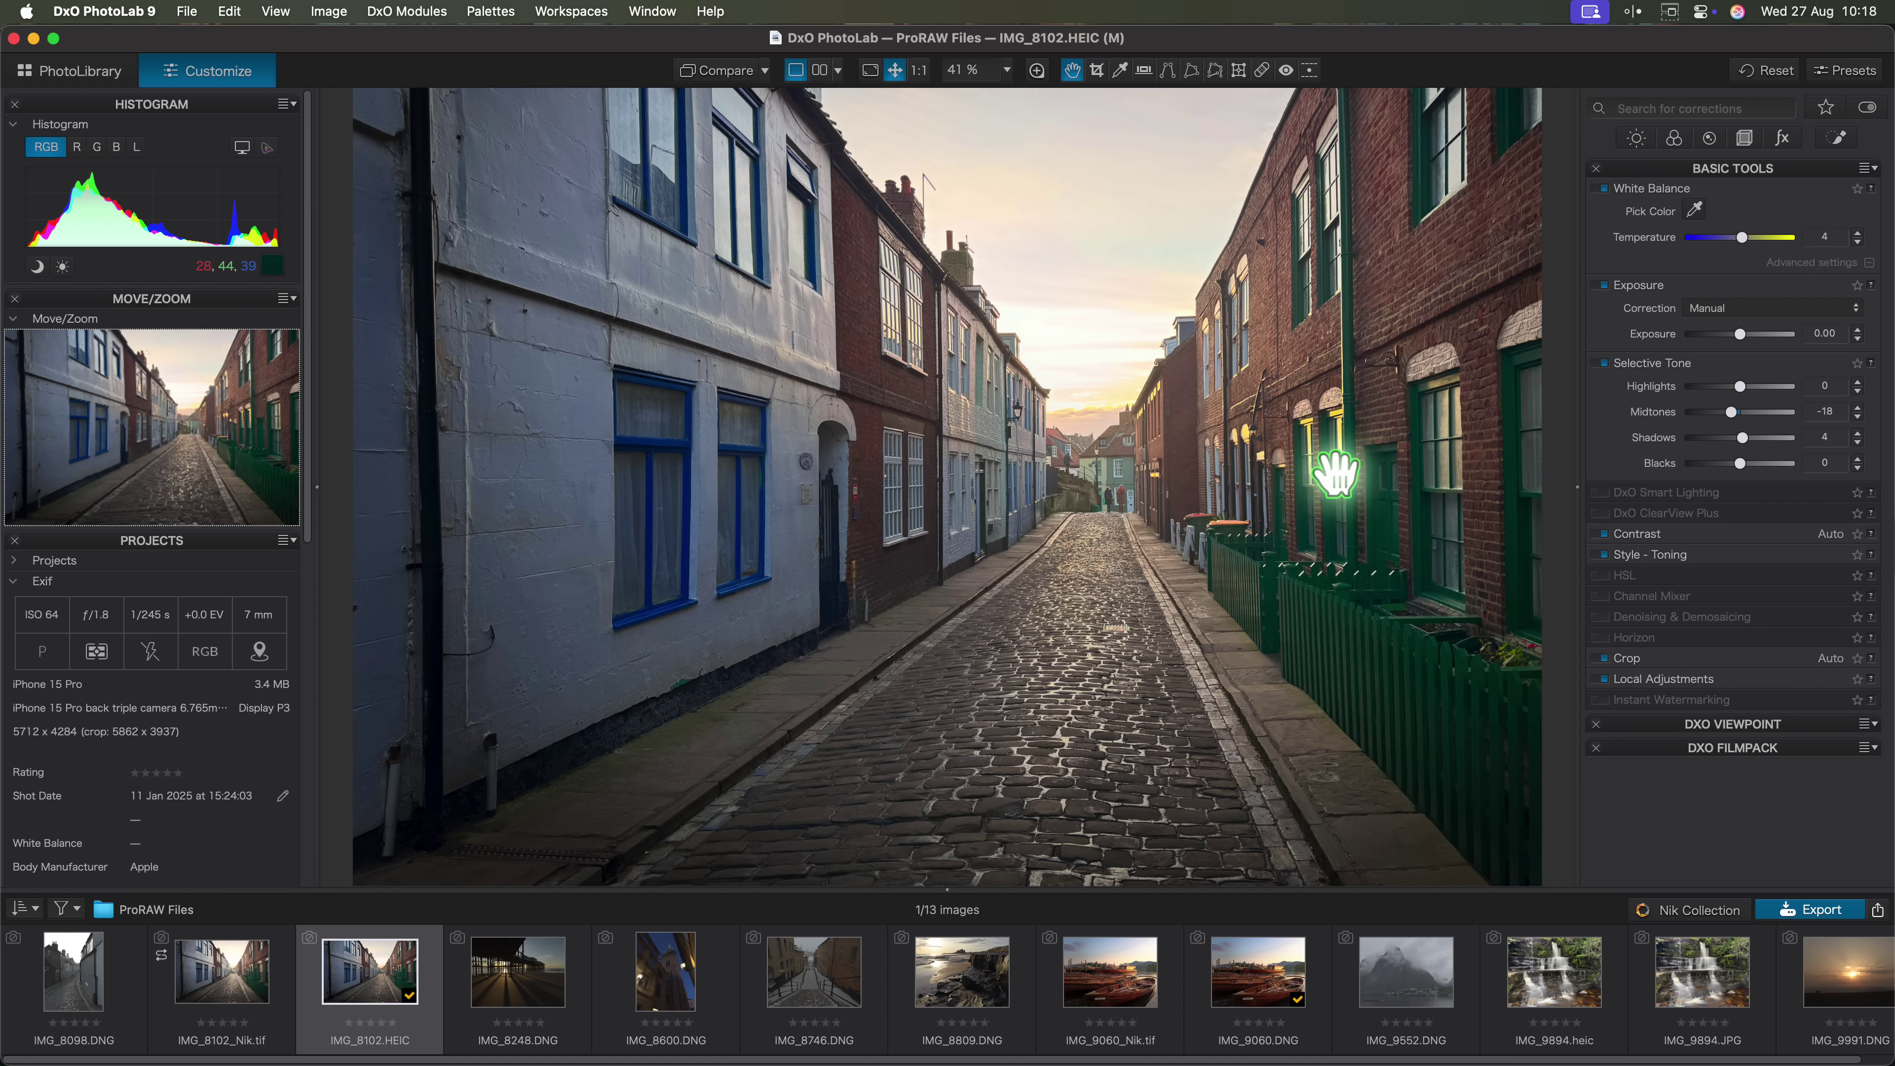
Open IMG_9060.DNG, compare it with its uncorrected original, then open IMG_9060_Nik.tif.
left_click(1259, 978)
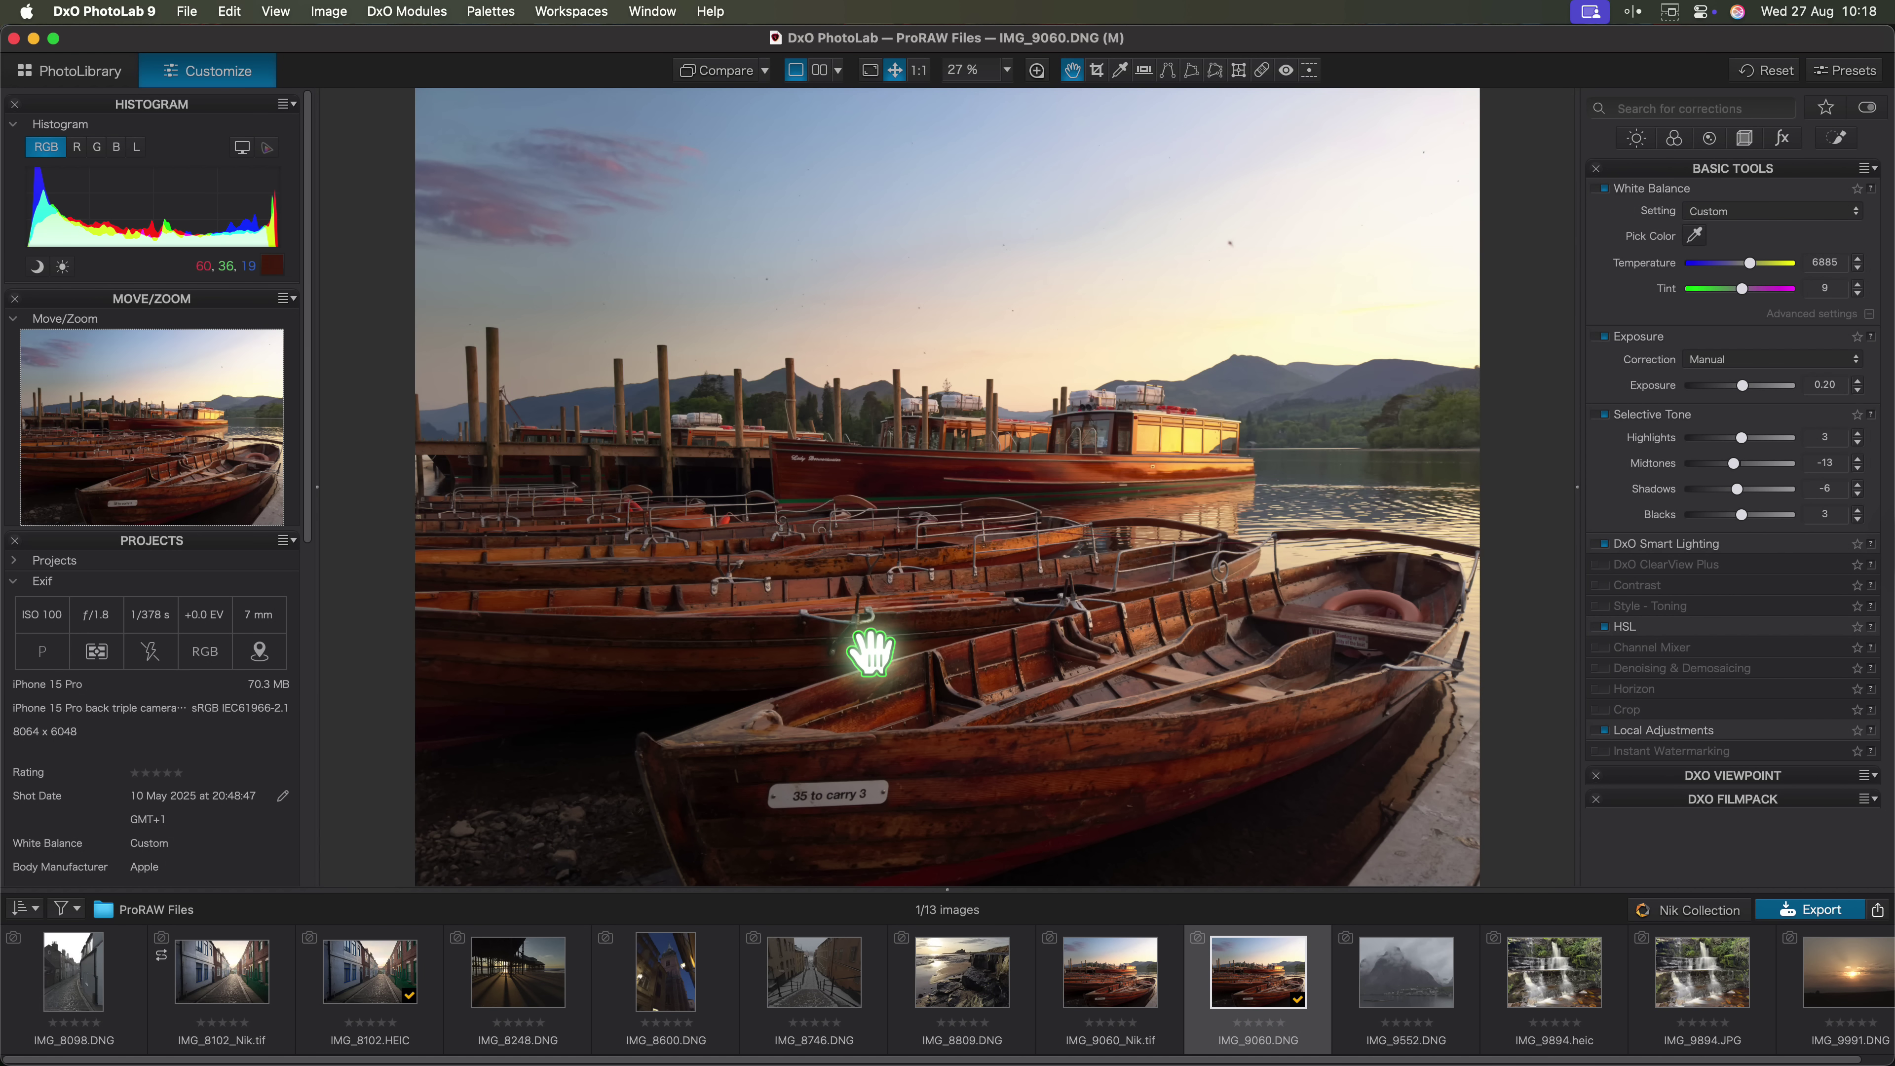
left_click(713, 74)
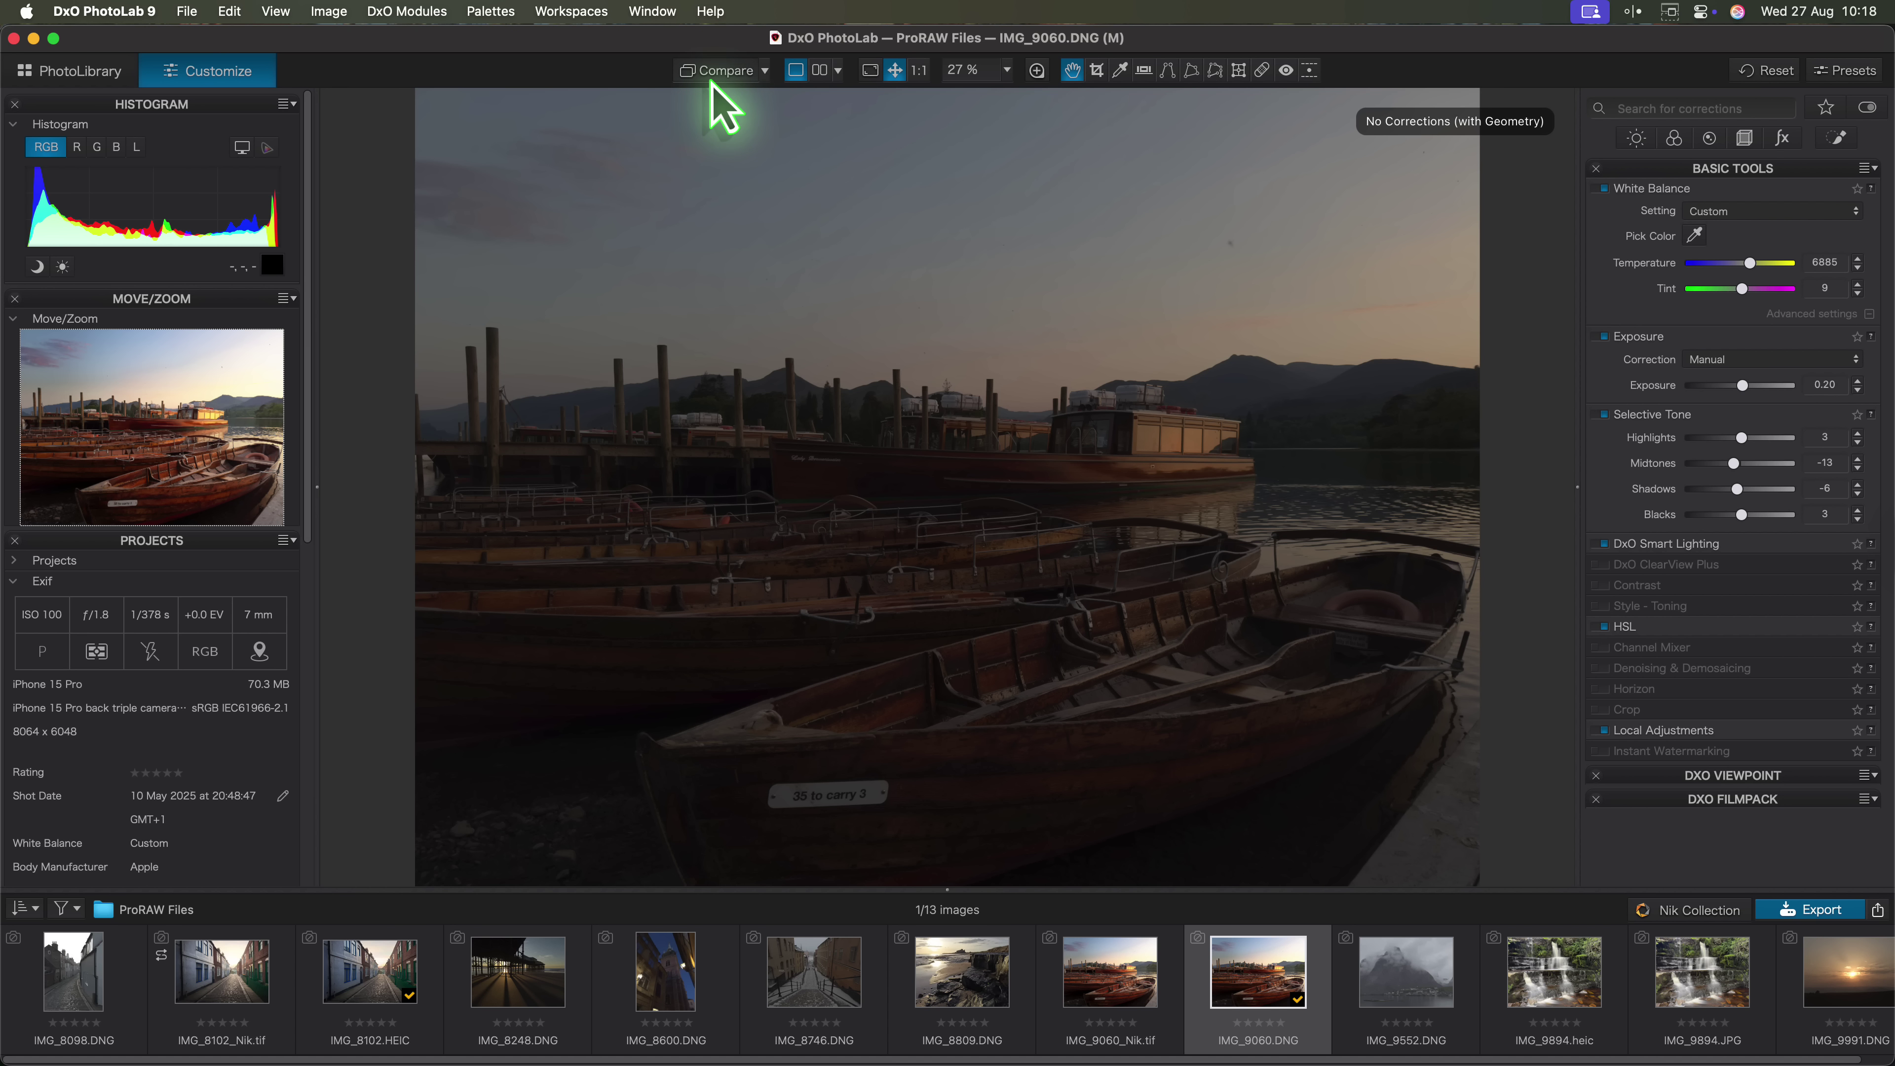
left_click(712, 74)
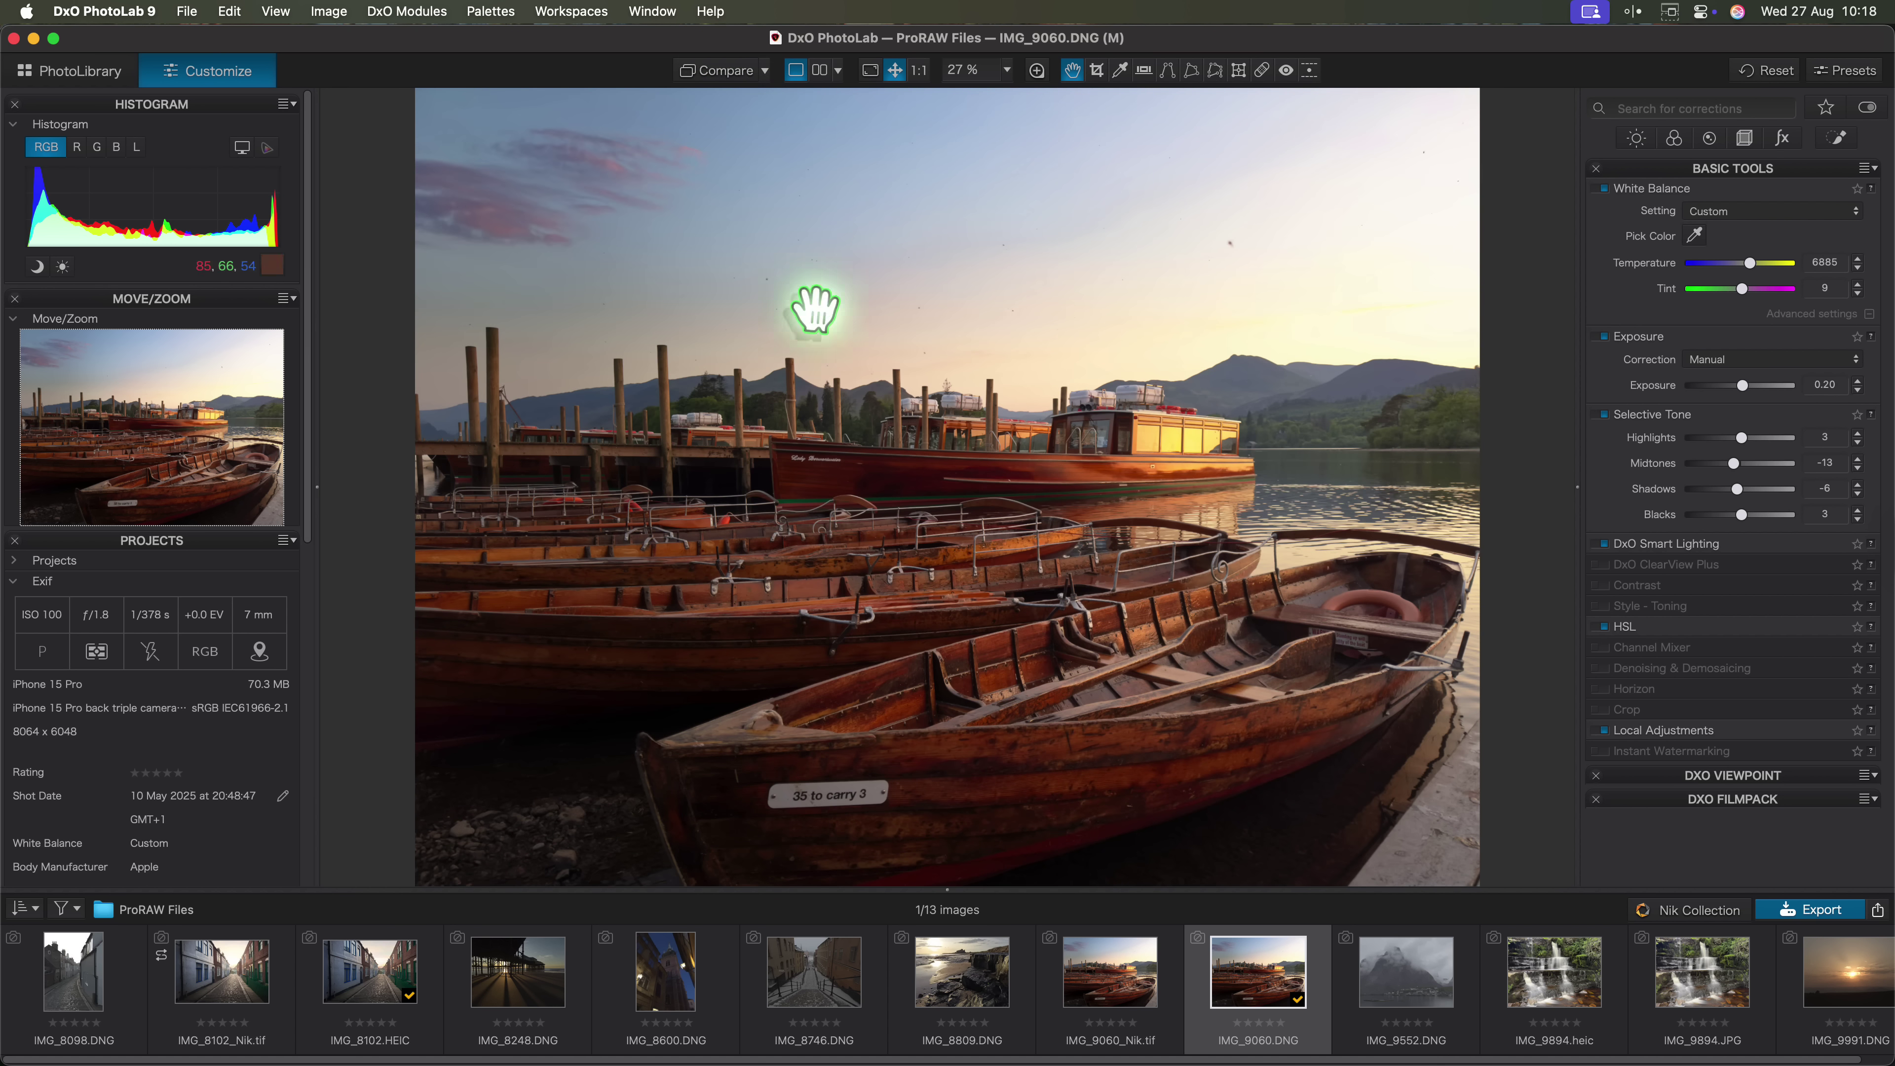
left_click(1109, 1004)
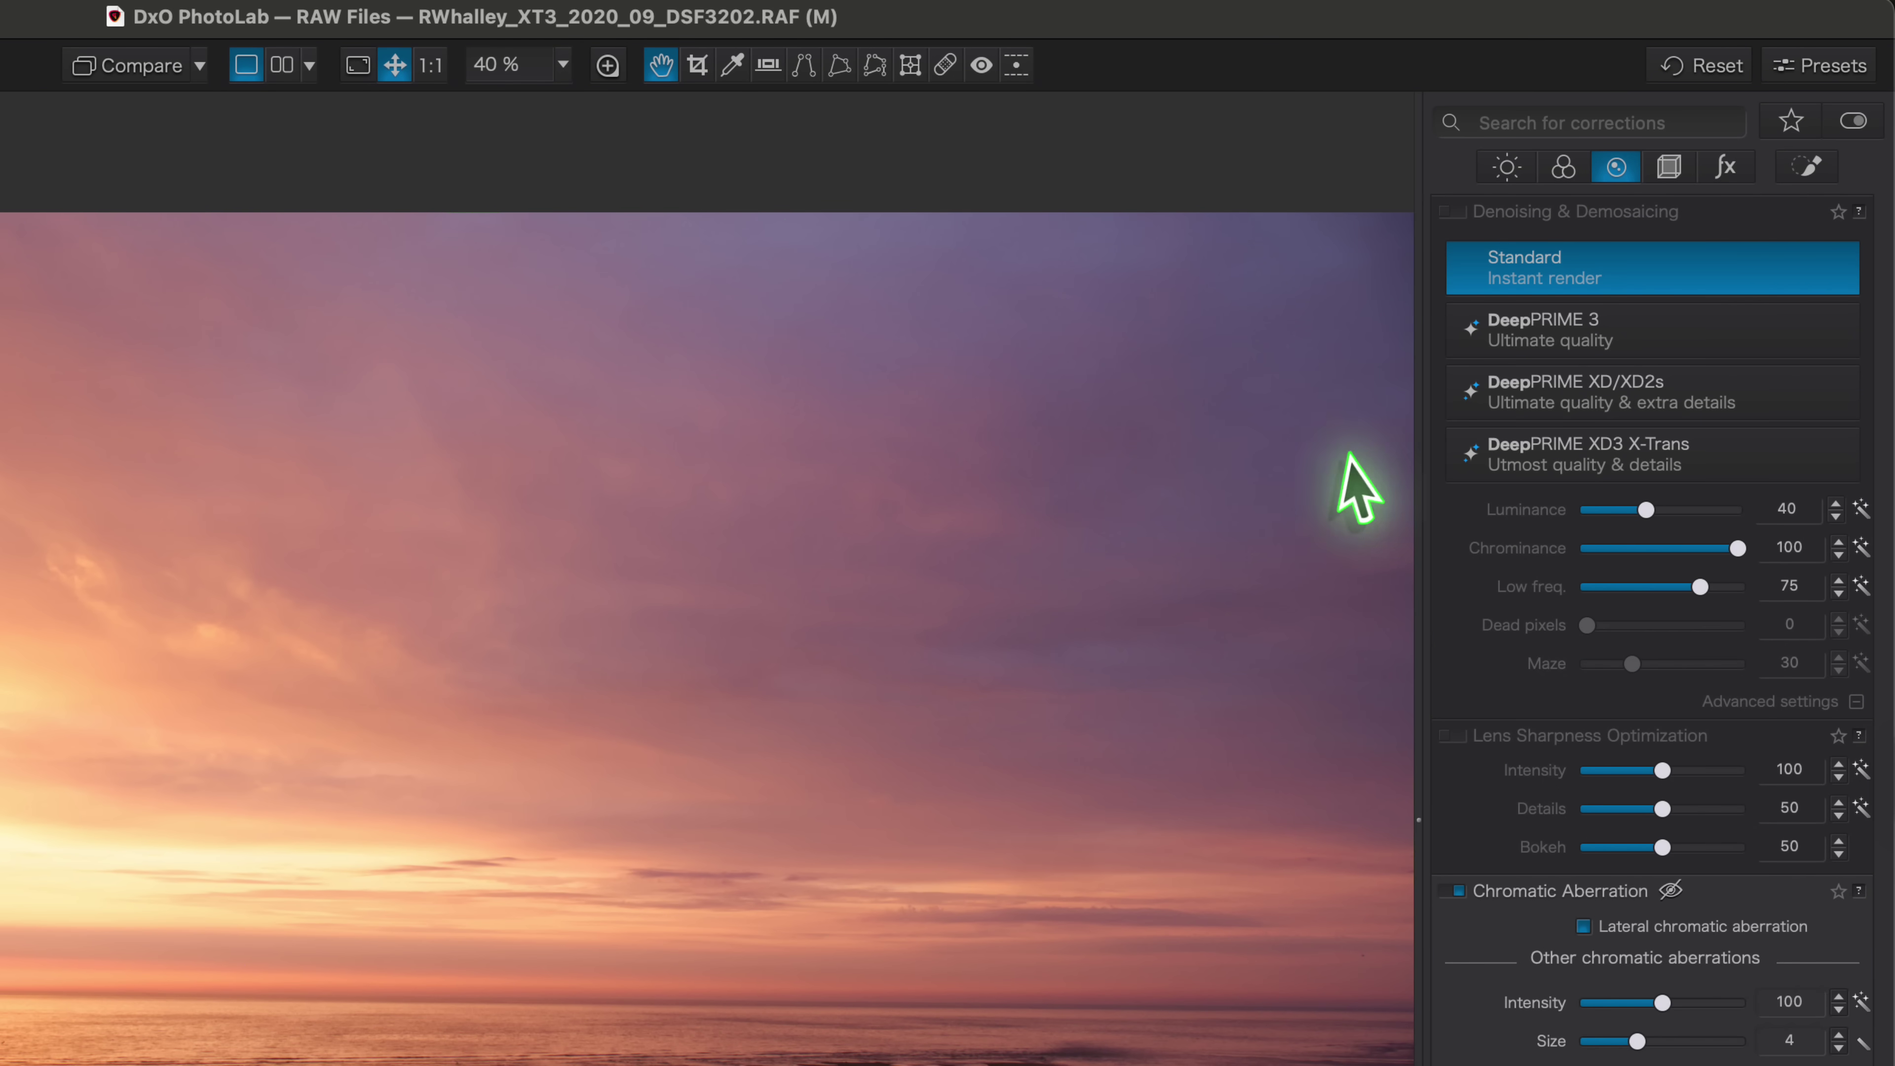
Switch the Fuji sunset RAW's denoising mode to DeepPRIME XD3 X-Trans.
left_click(1522, 457)
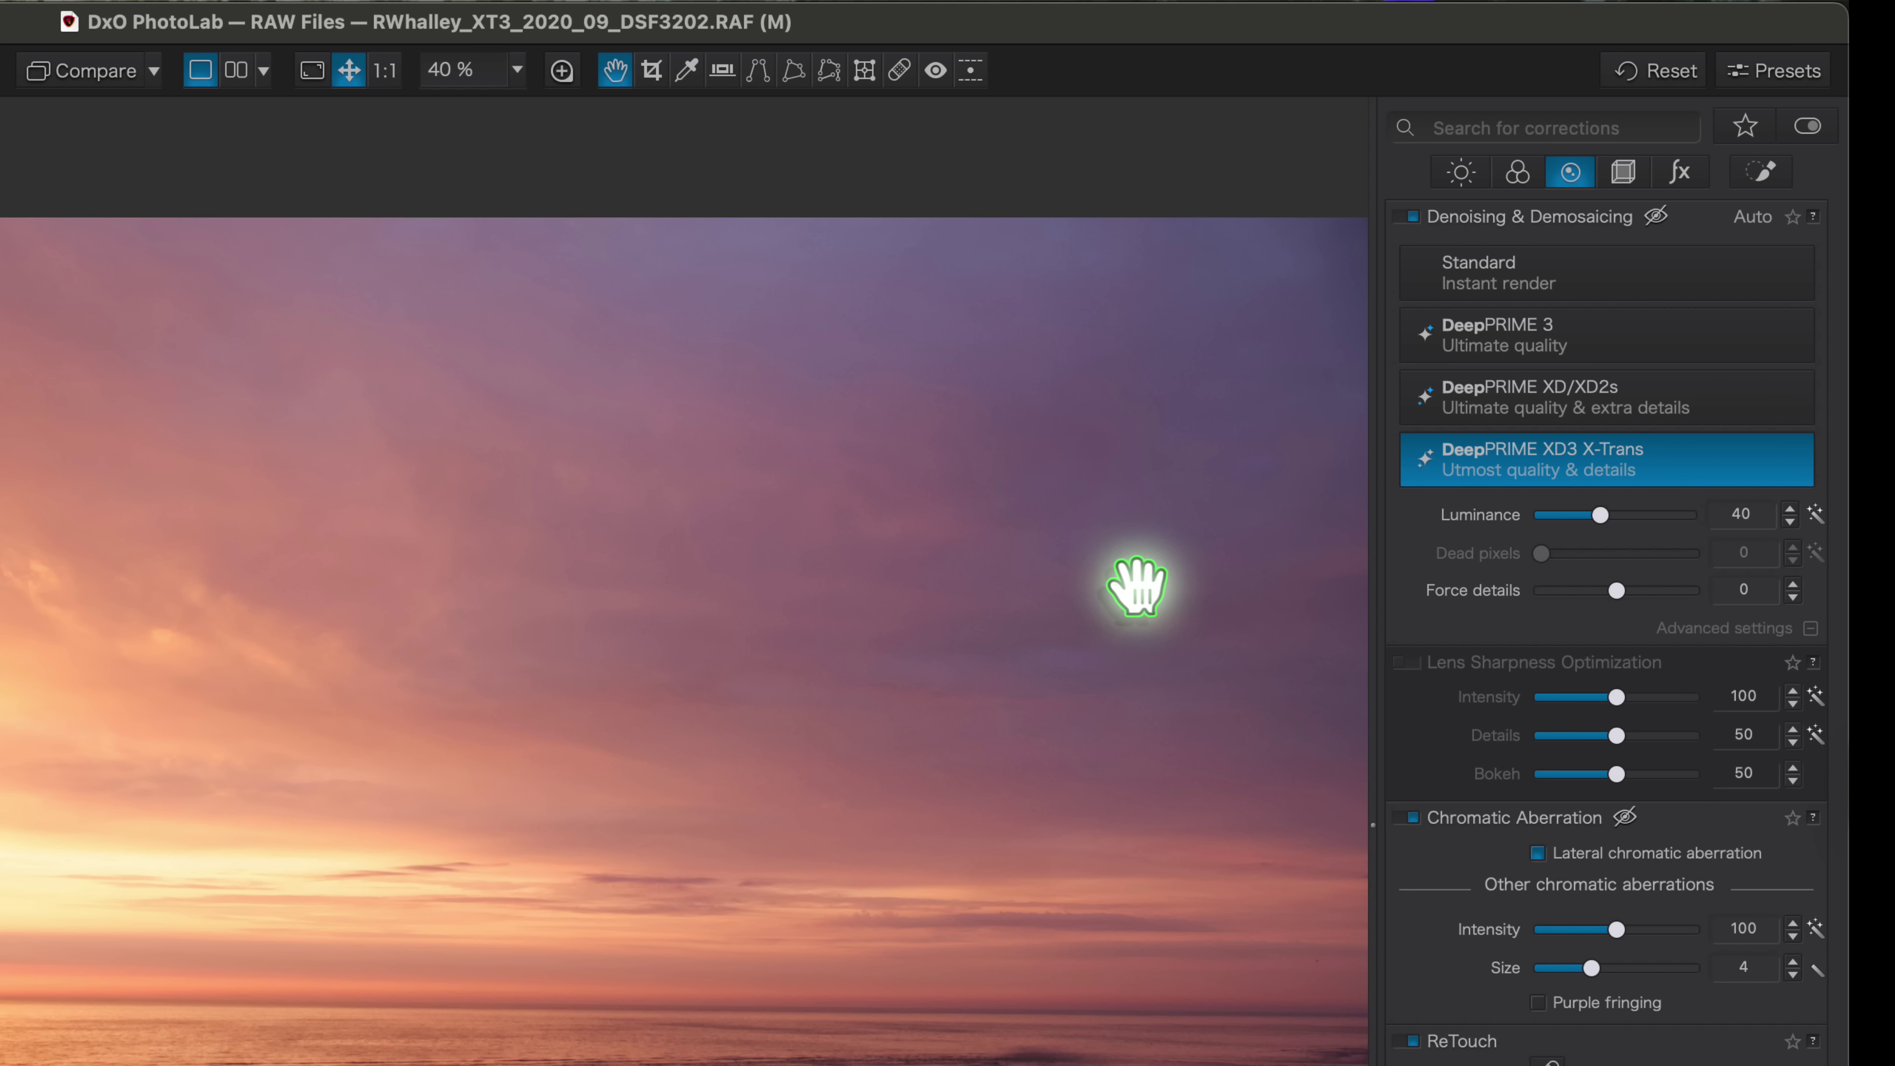
Set denoising Luminance 15 and Force details -100, then check sky and wet beach in the 200% loupe.
left_click_drag(1599, 515, 1562, 524)
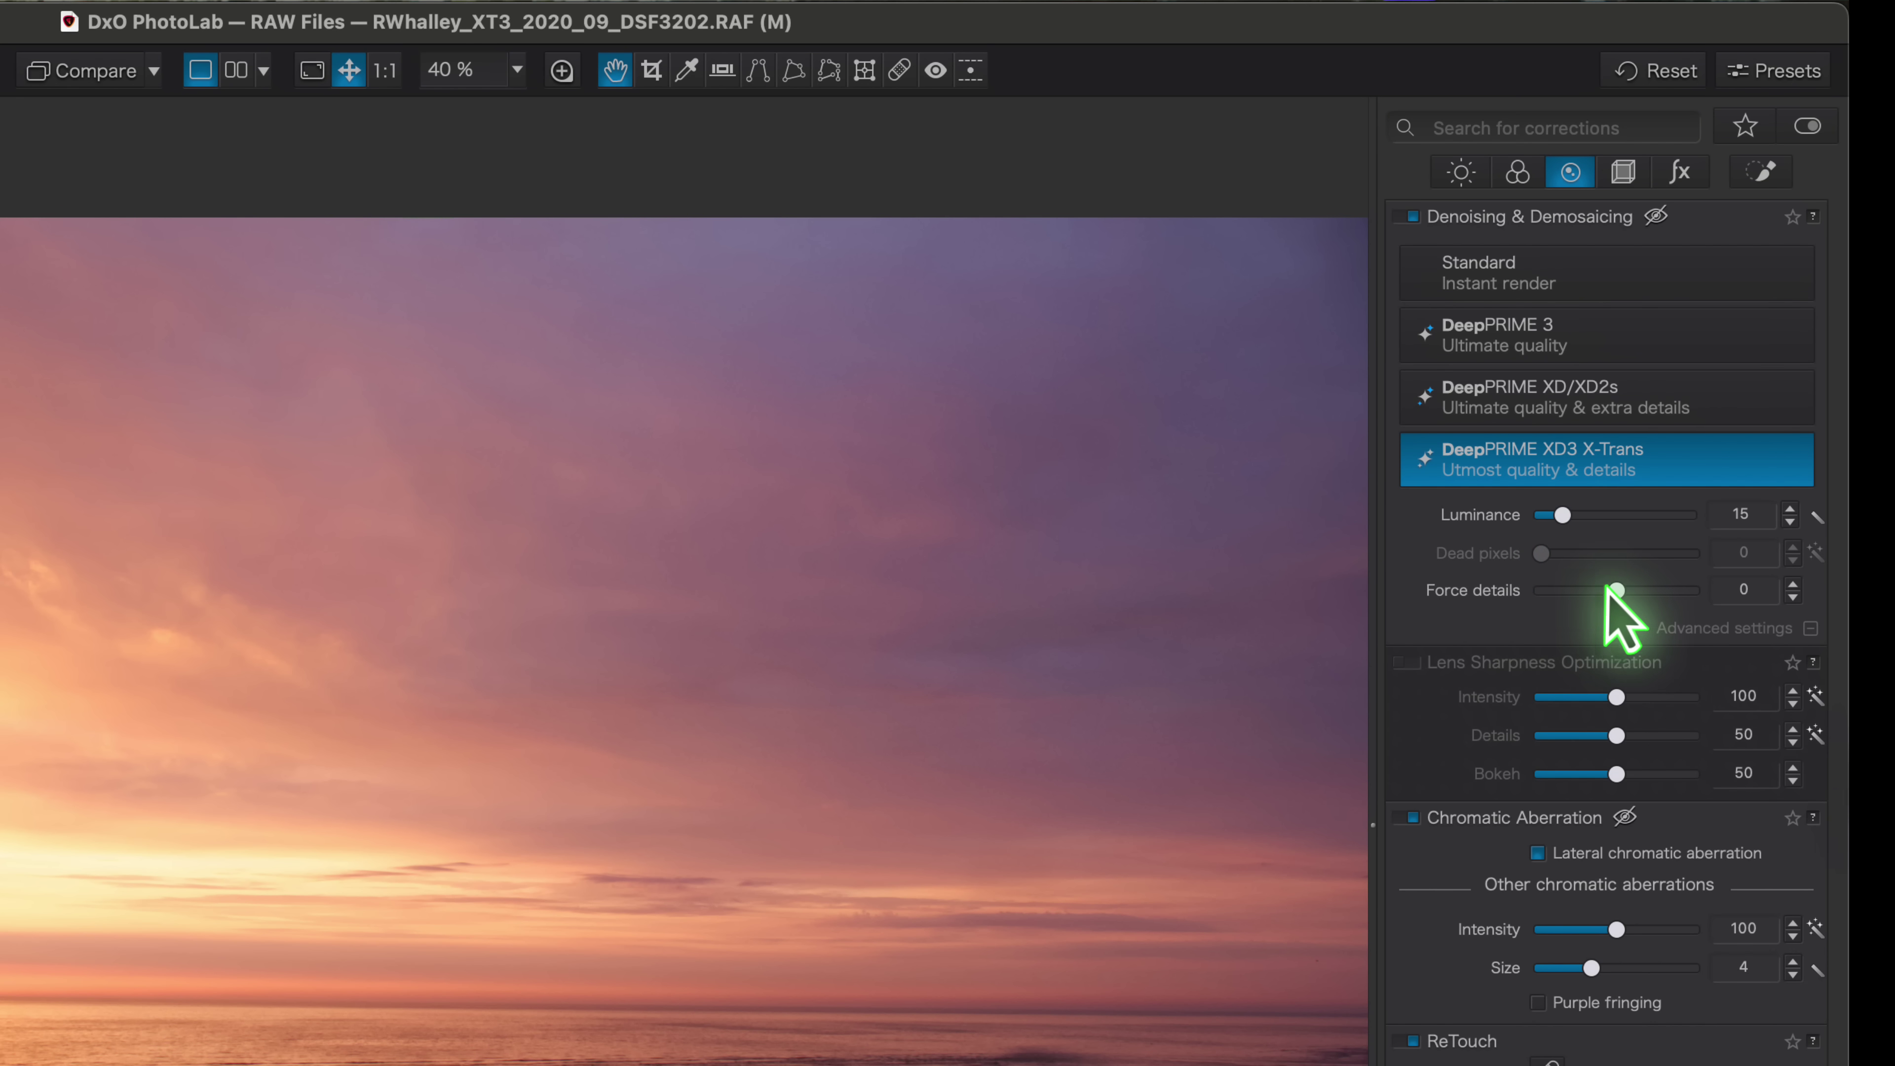
left_click_drag(1617, 590, 1523, 593)
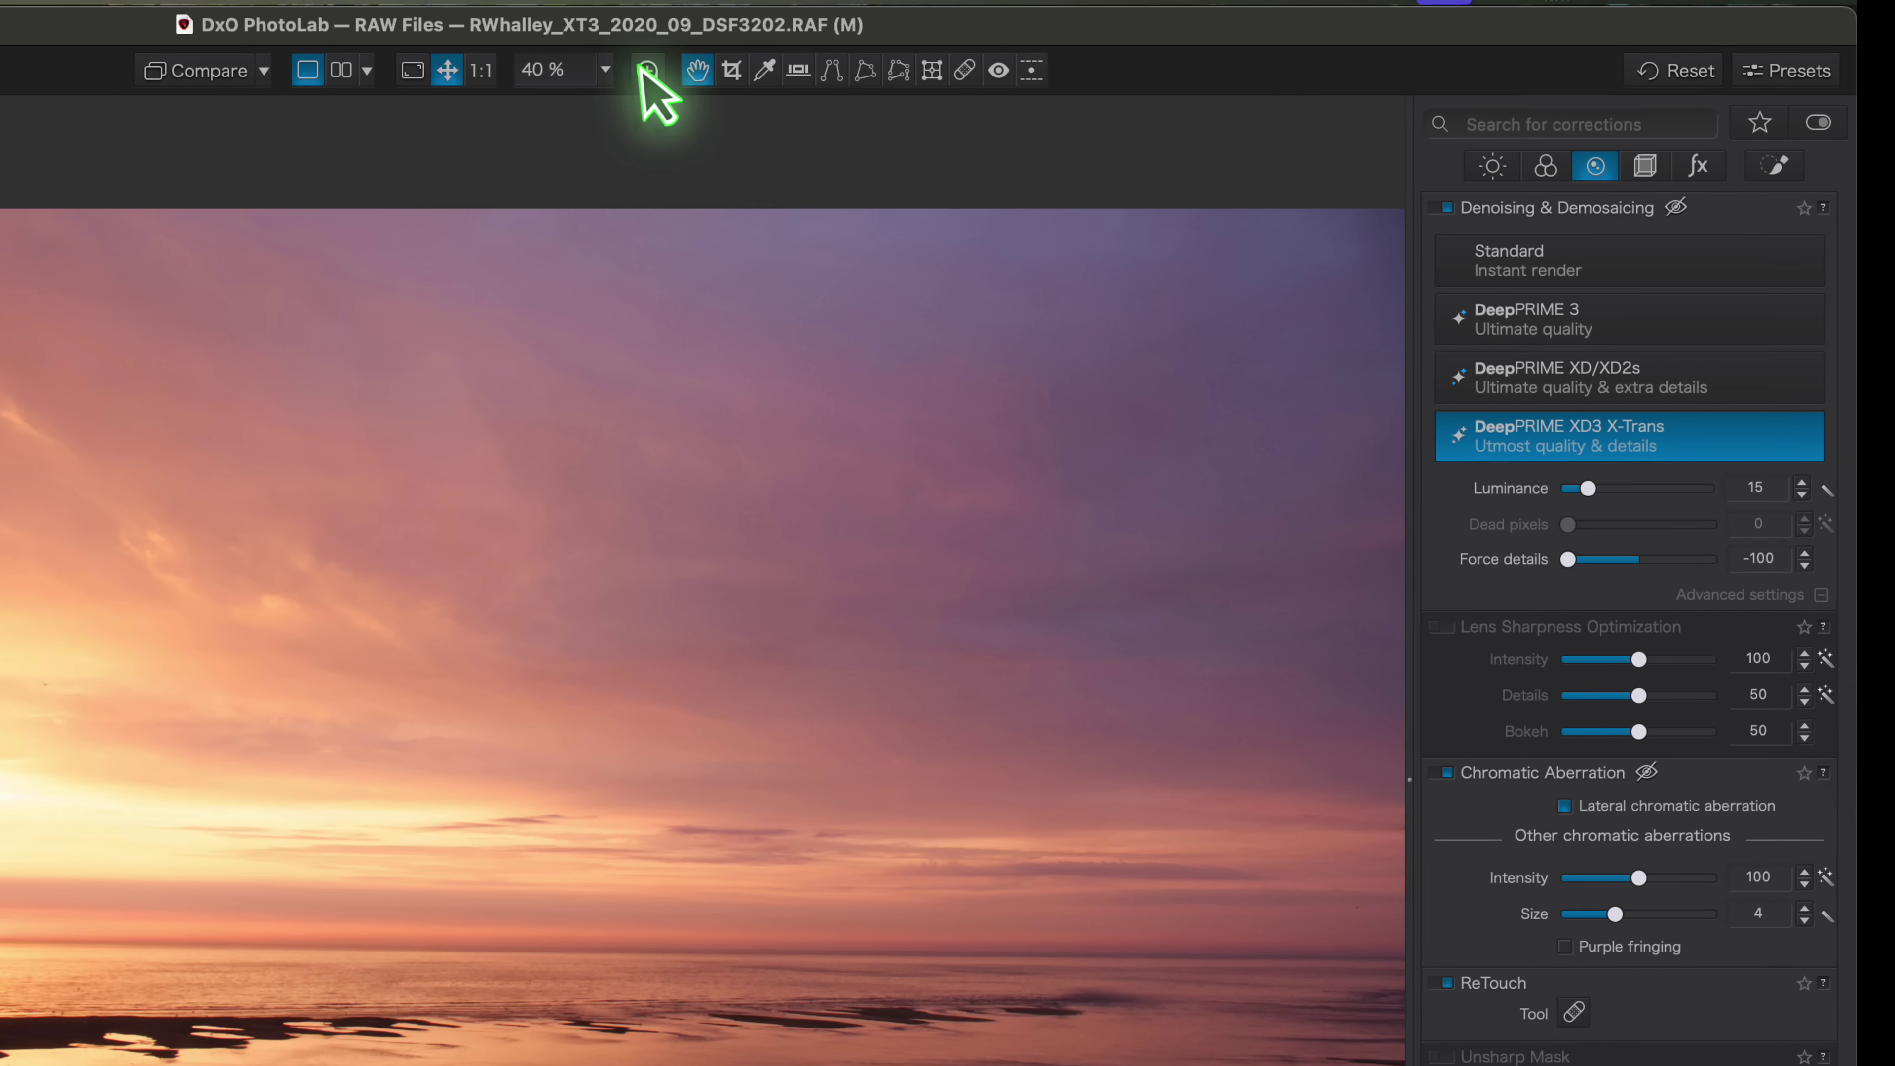
left_click(562, 70)
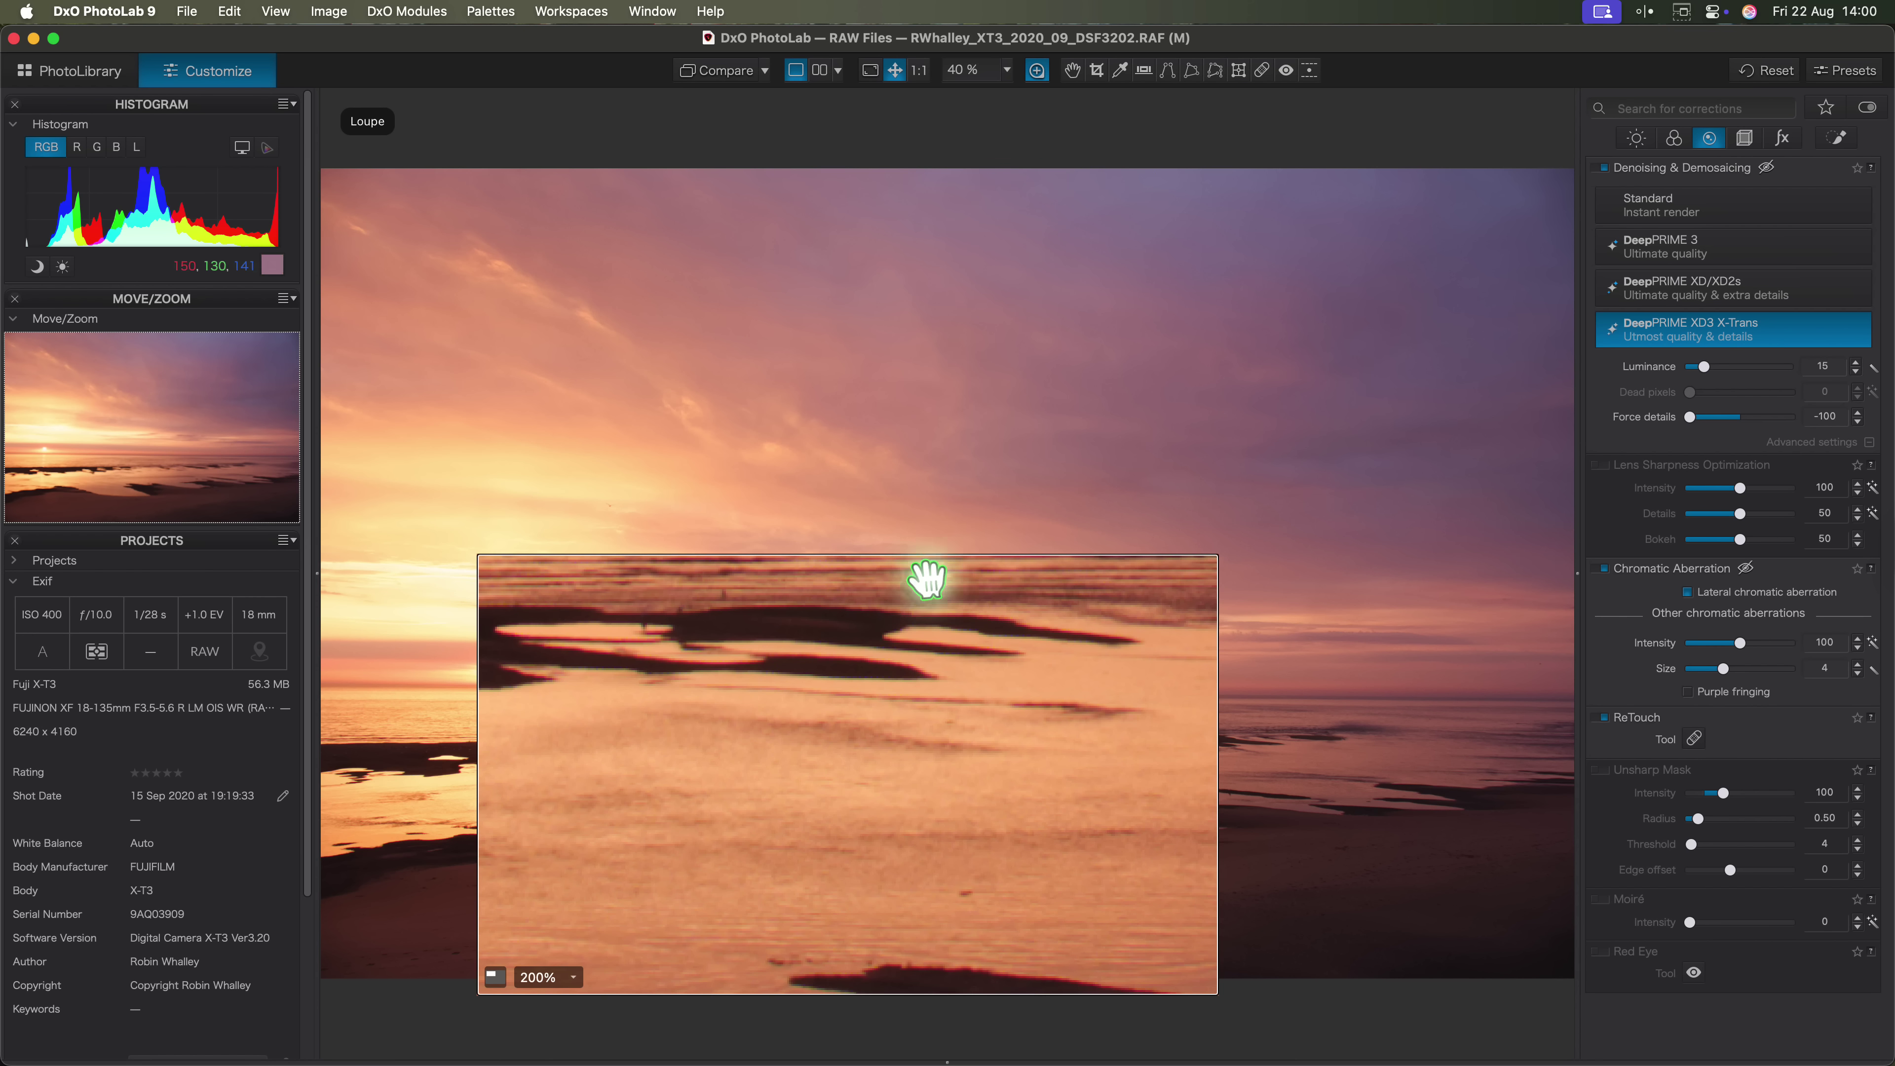
left_click_drag(848, 688, 736, 322)
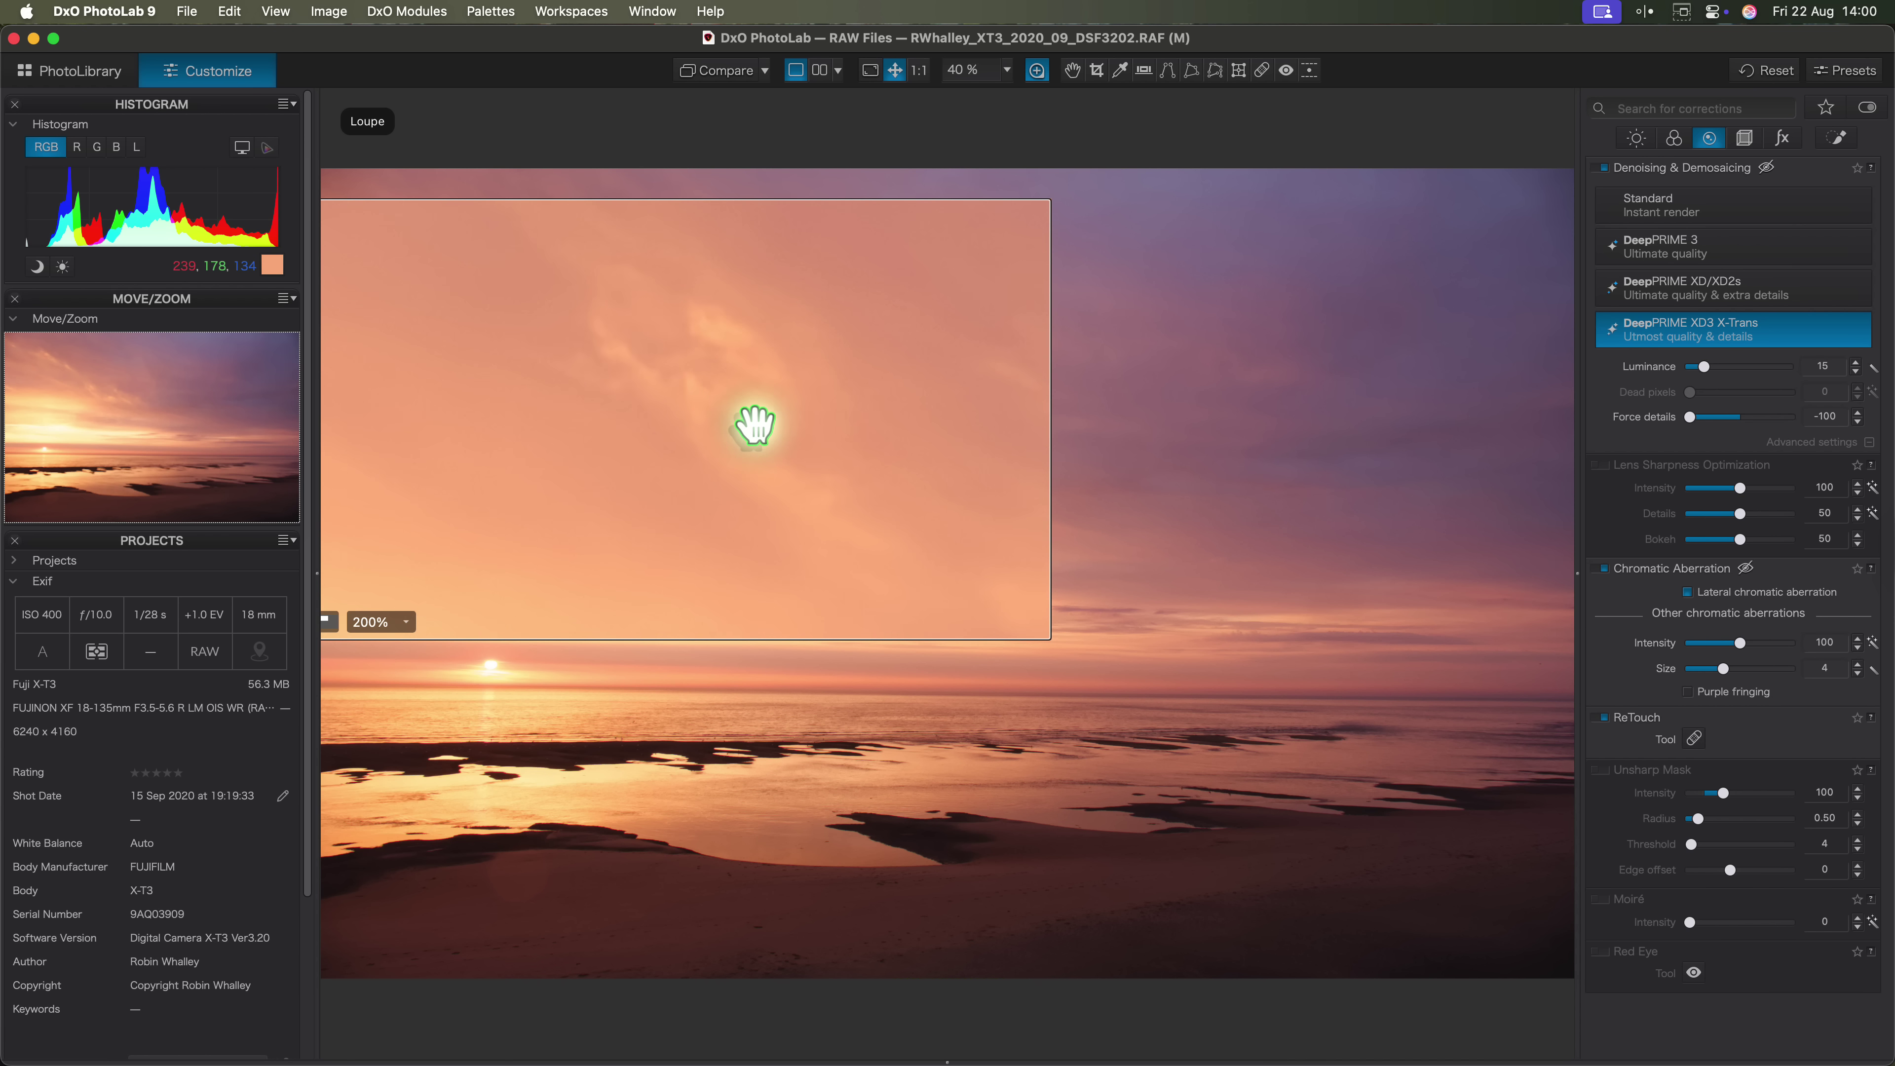
left_click_drag(754, 424, 787, 626)
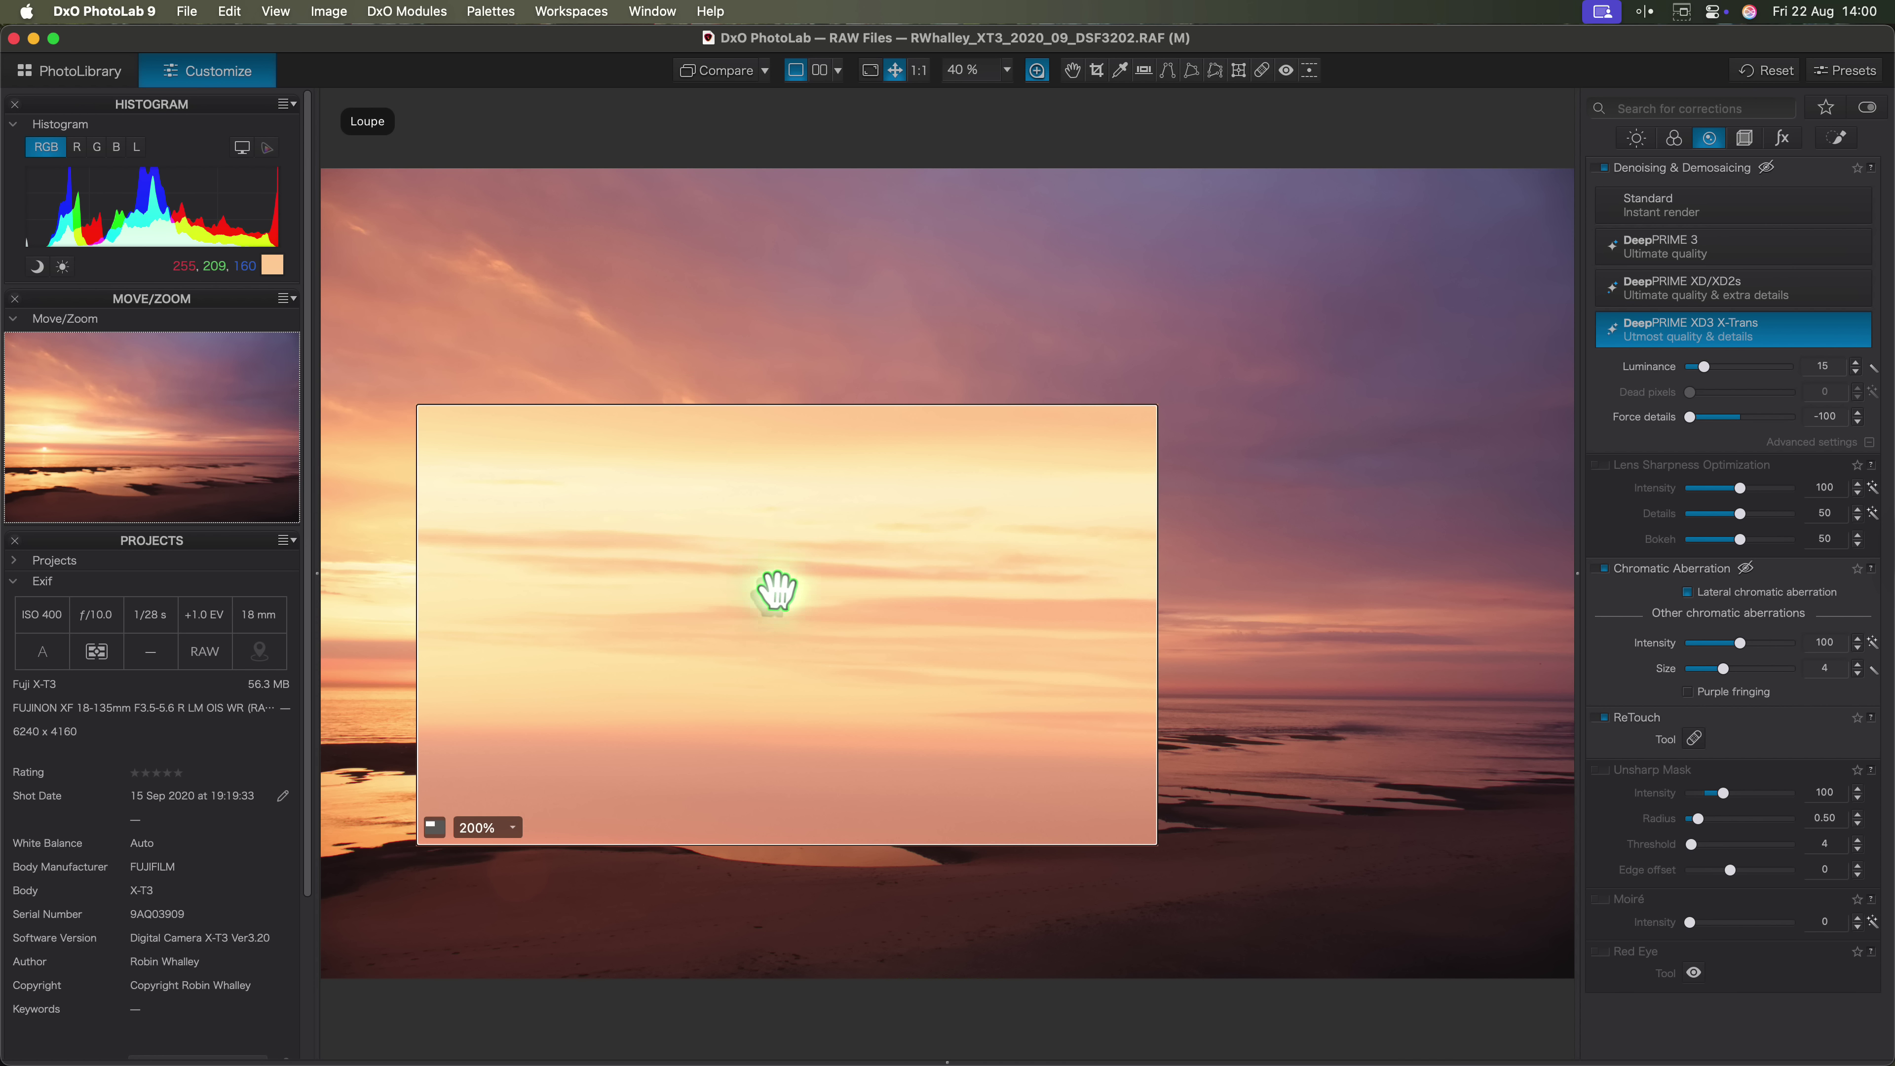
left_click_drag(791, 630, 861, 741)
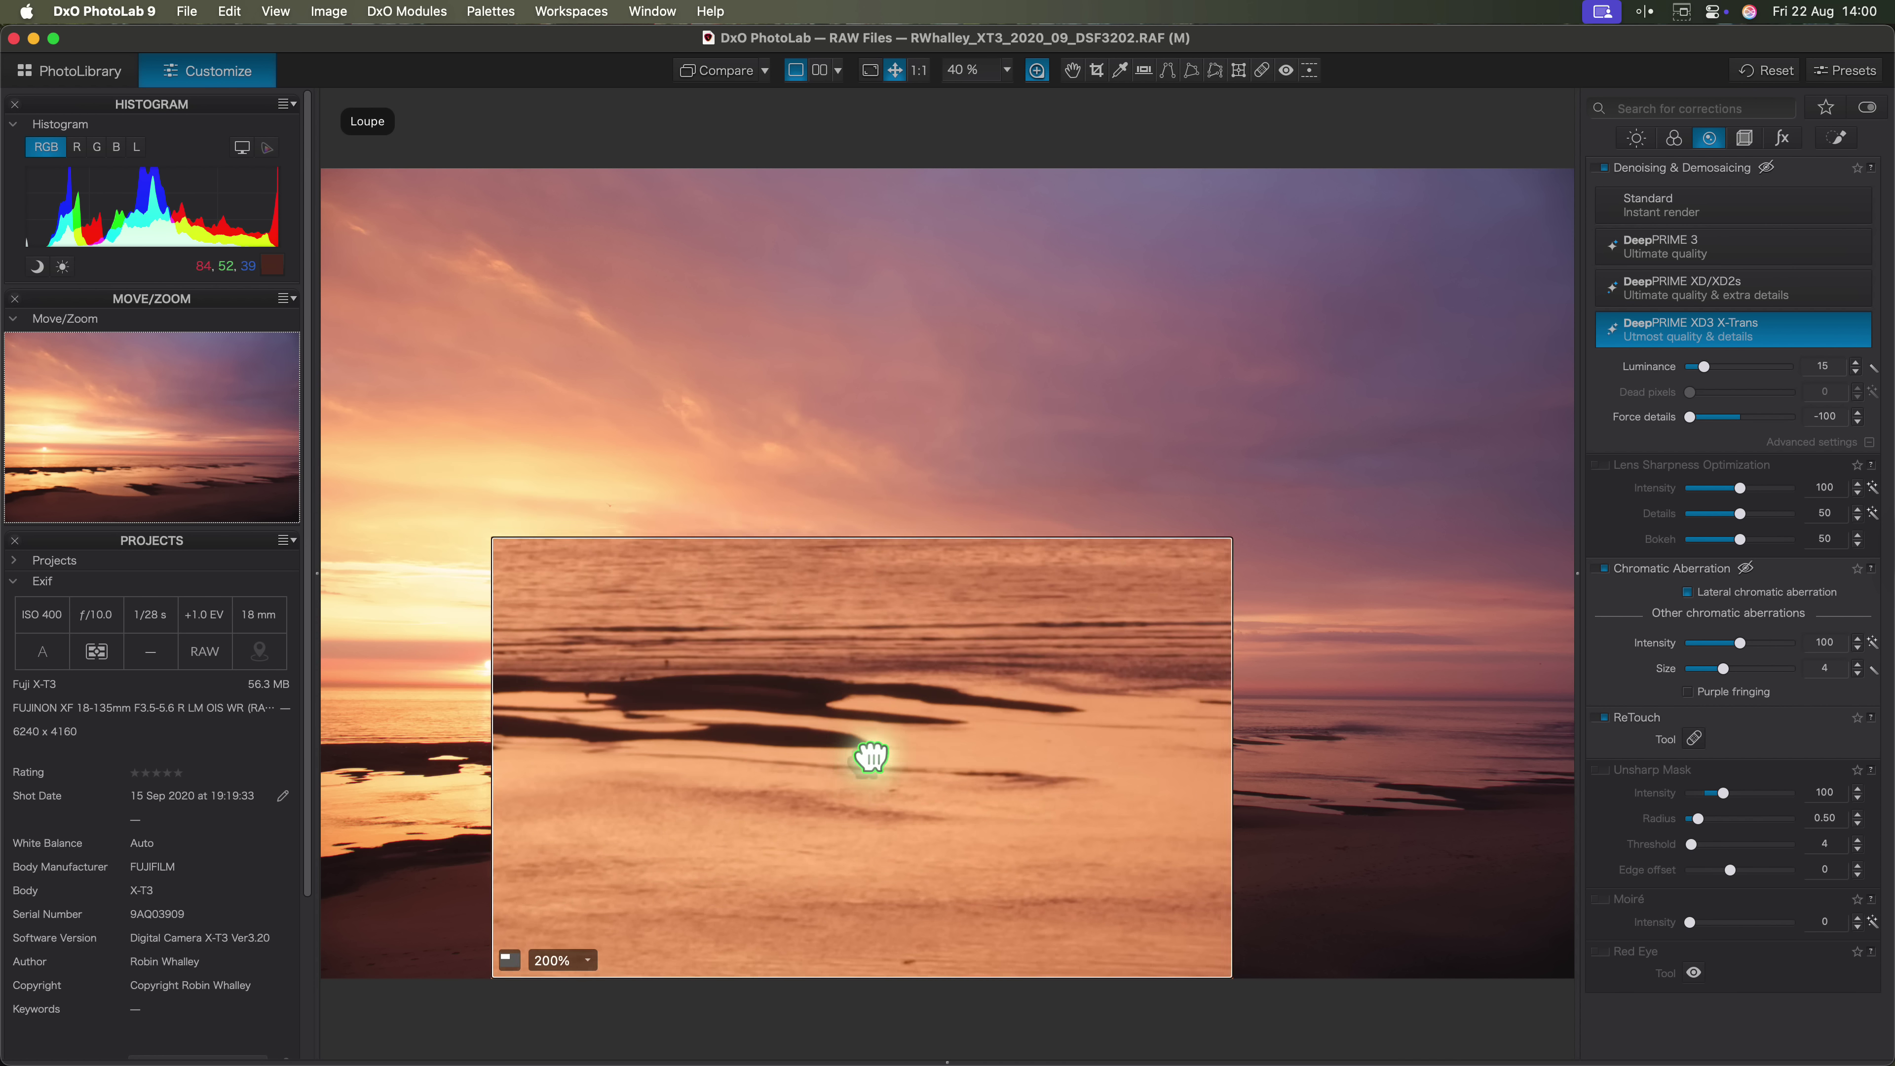
left_click_drag(871, 756, 856, 778)
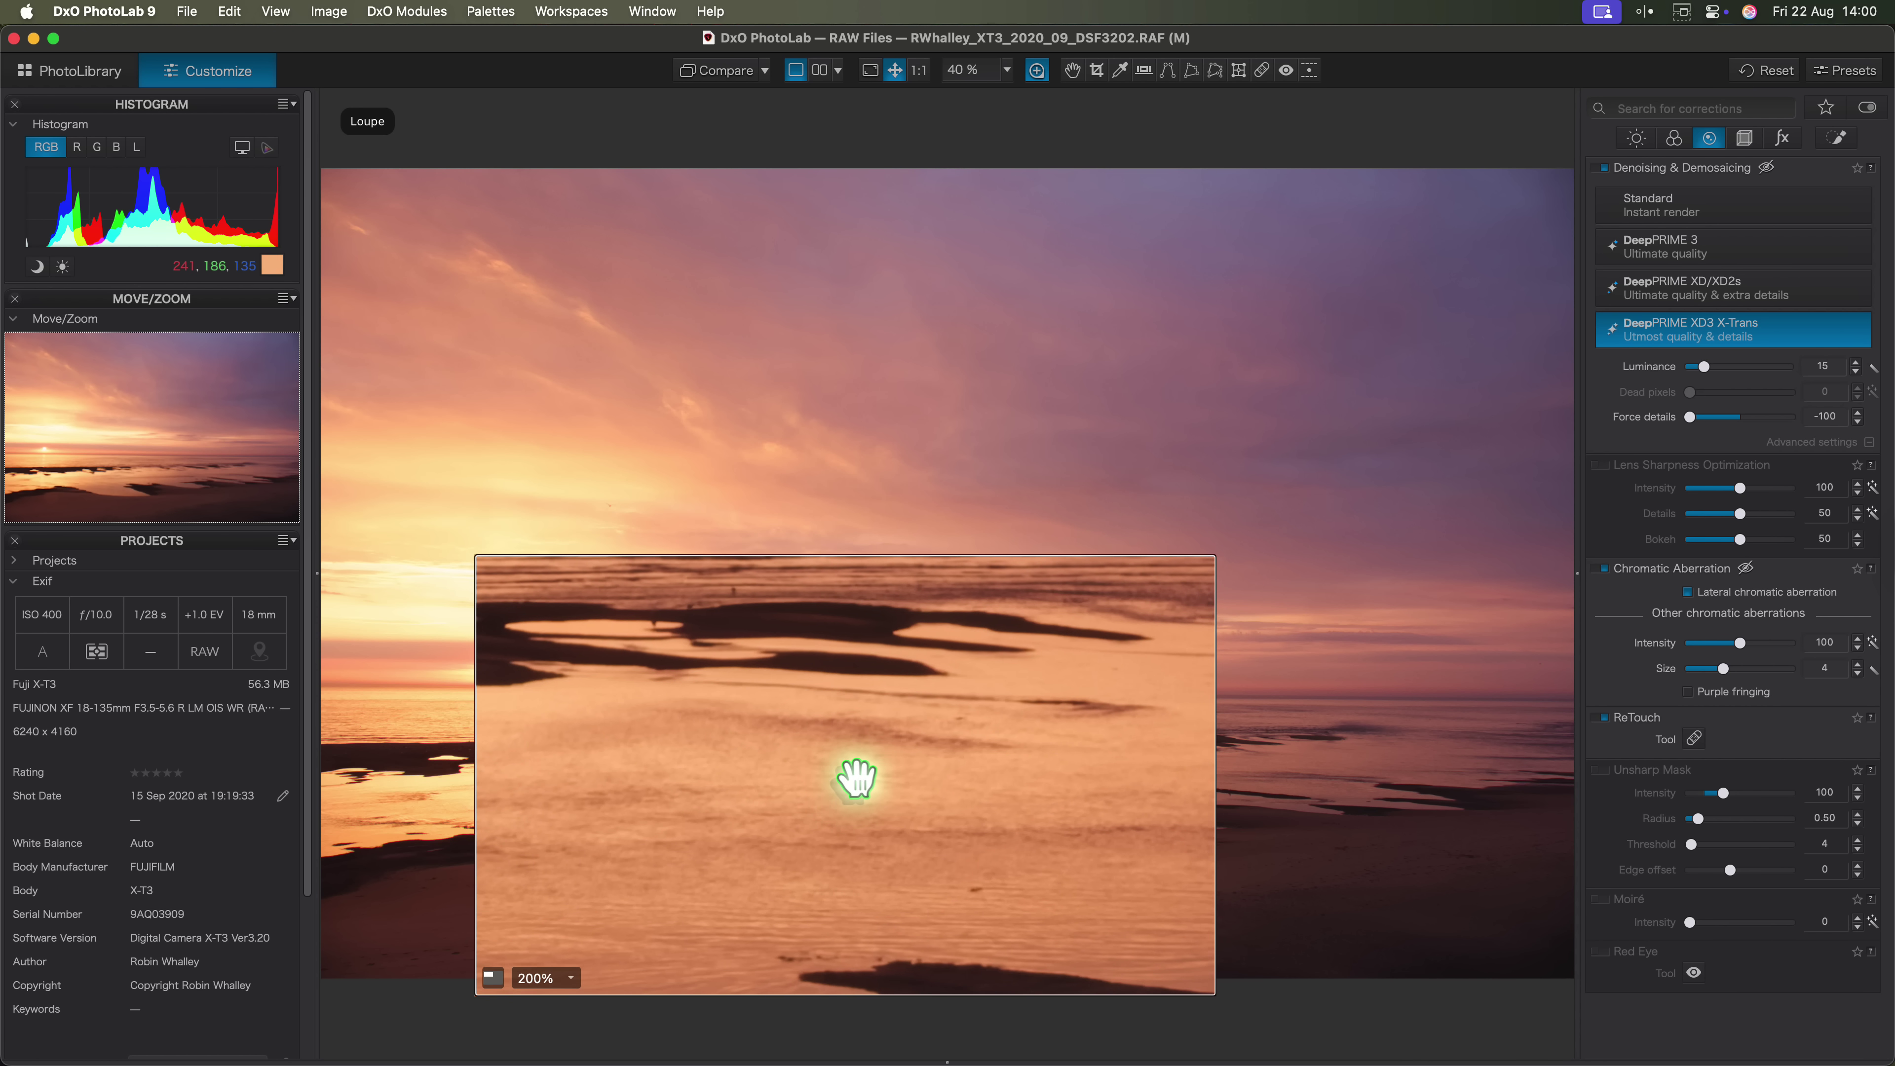
Enable Lens Sharpness Optimization at Intensity 43 and Details 21, checking sky and beach in the loupe.
left_click(1604, 466)
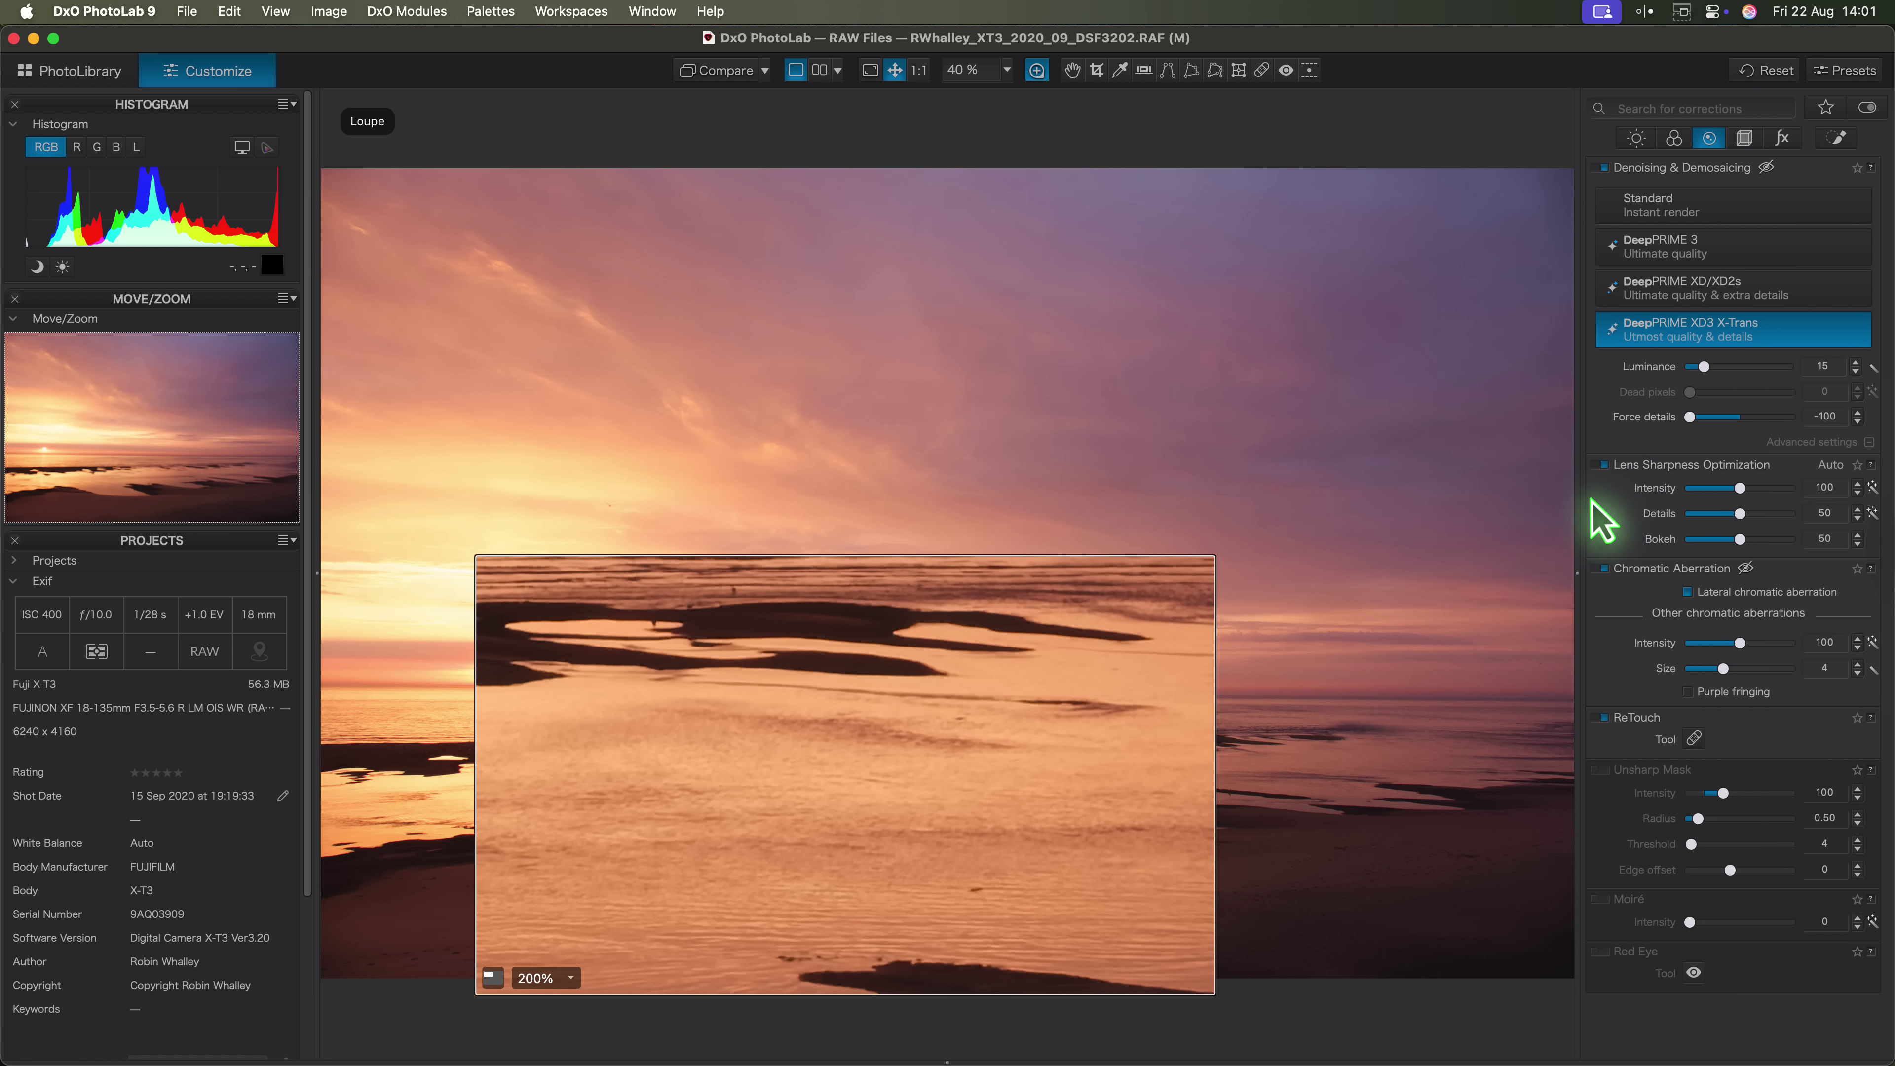
left_click_drag(770, 791, 537, 339)
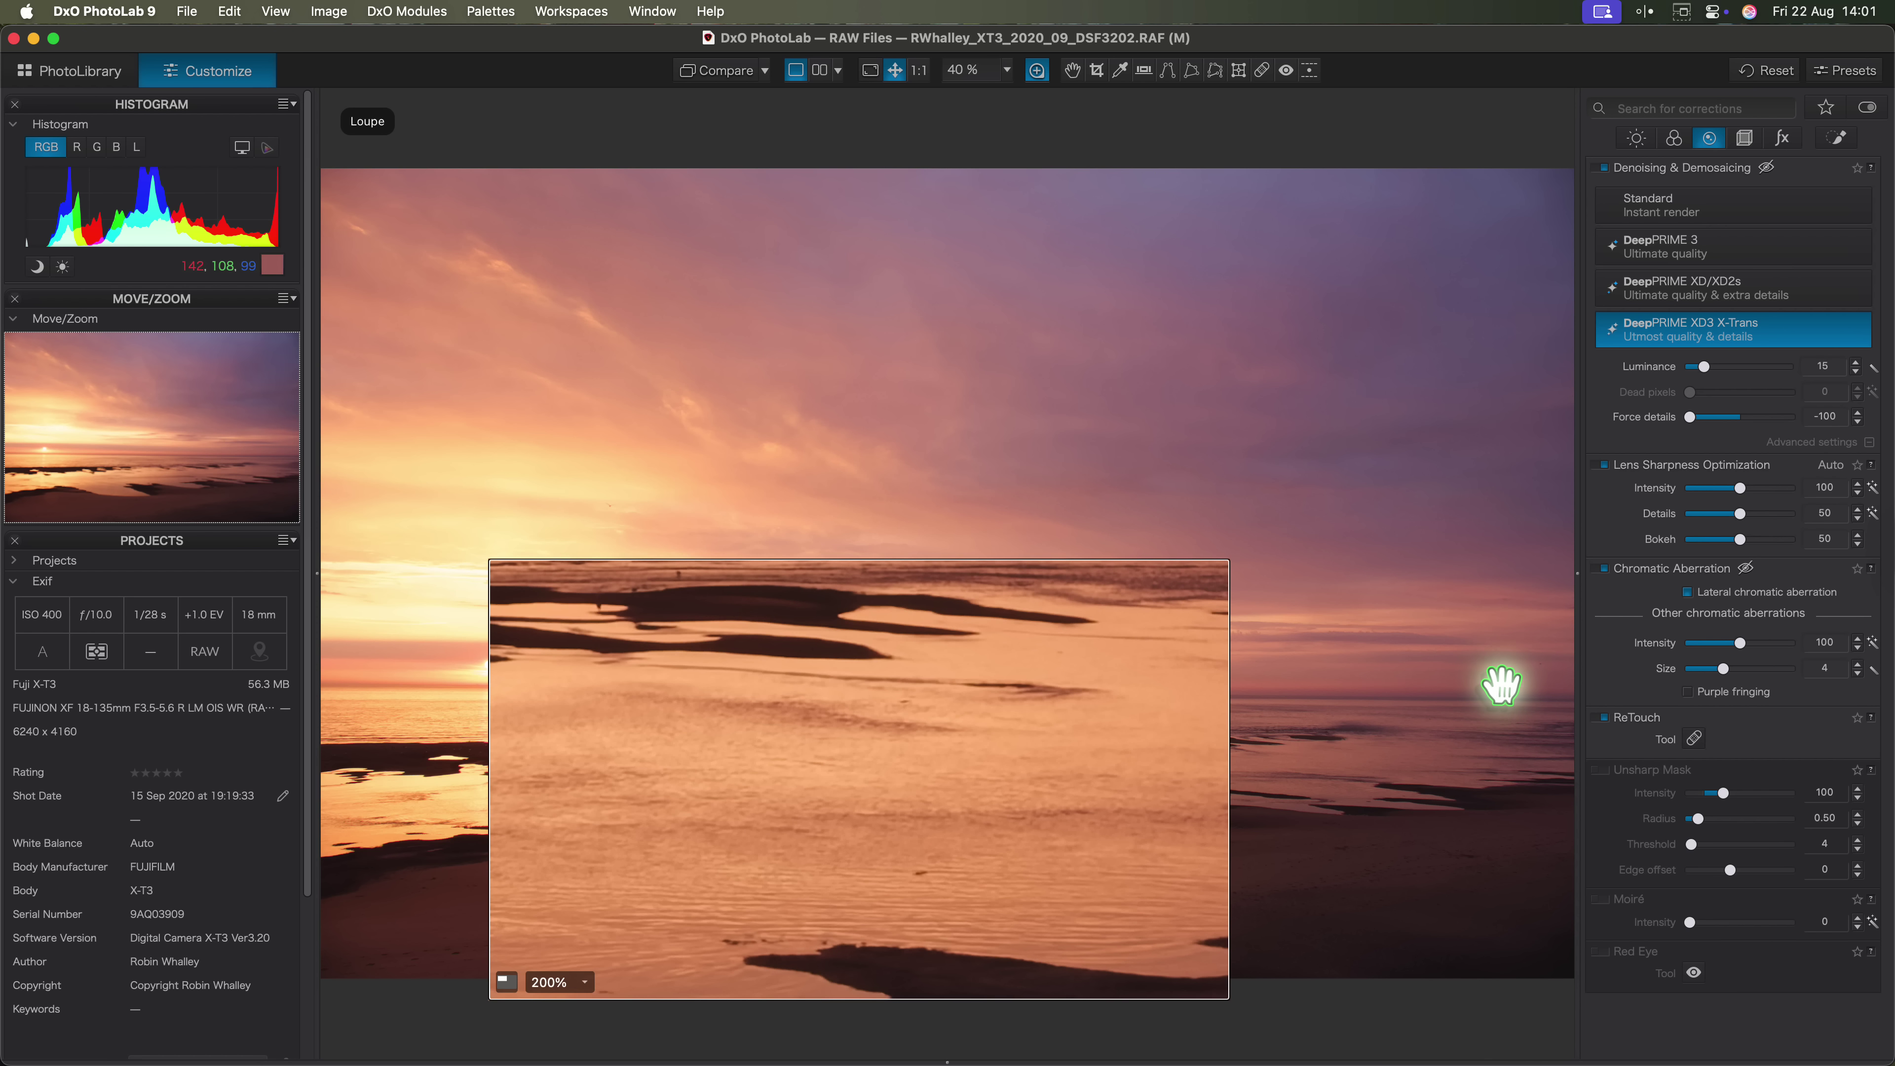
left_click_drag(1738, 489, 1708, 520)
left_click_drag(899, 782, 698, 403)
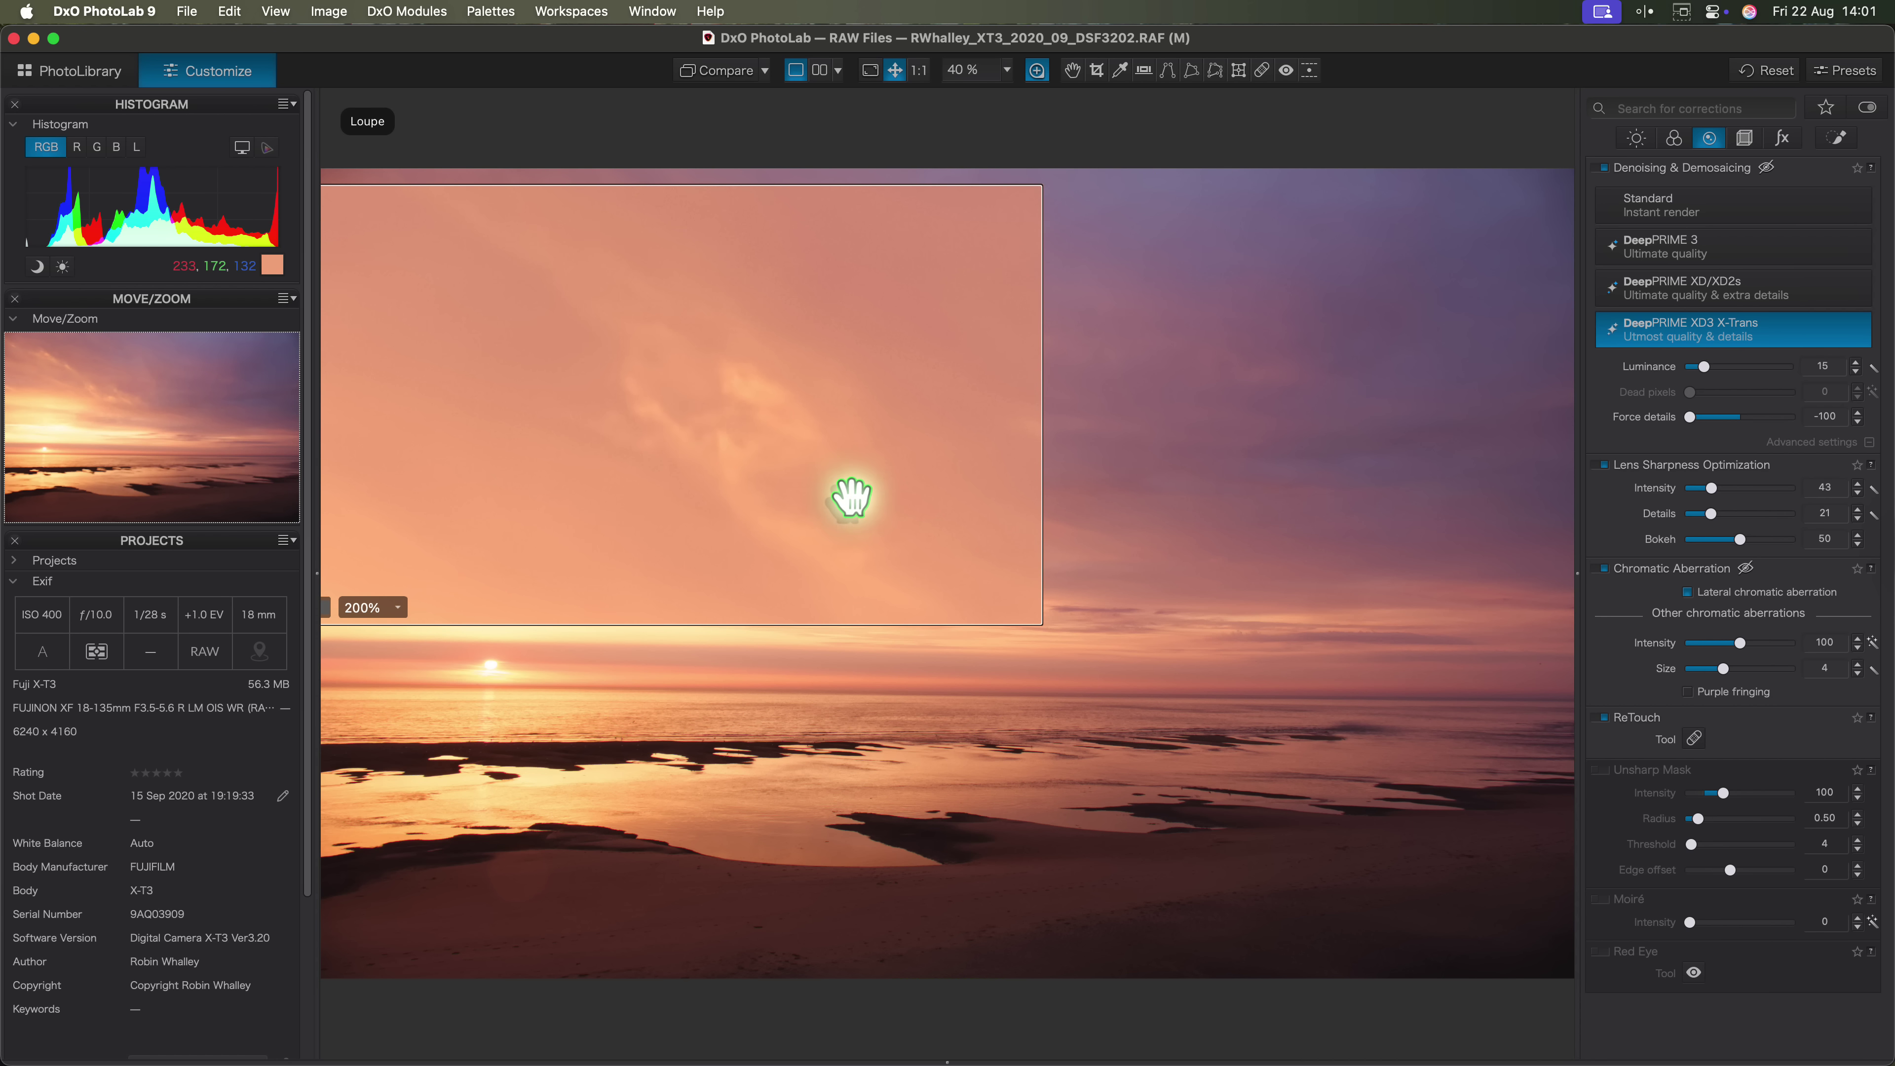
left_click_drag(829, 479, 959, 826)
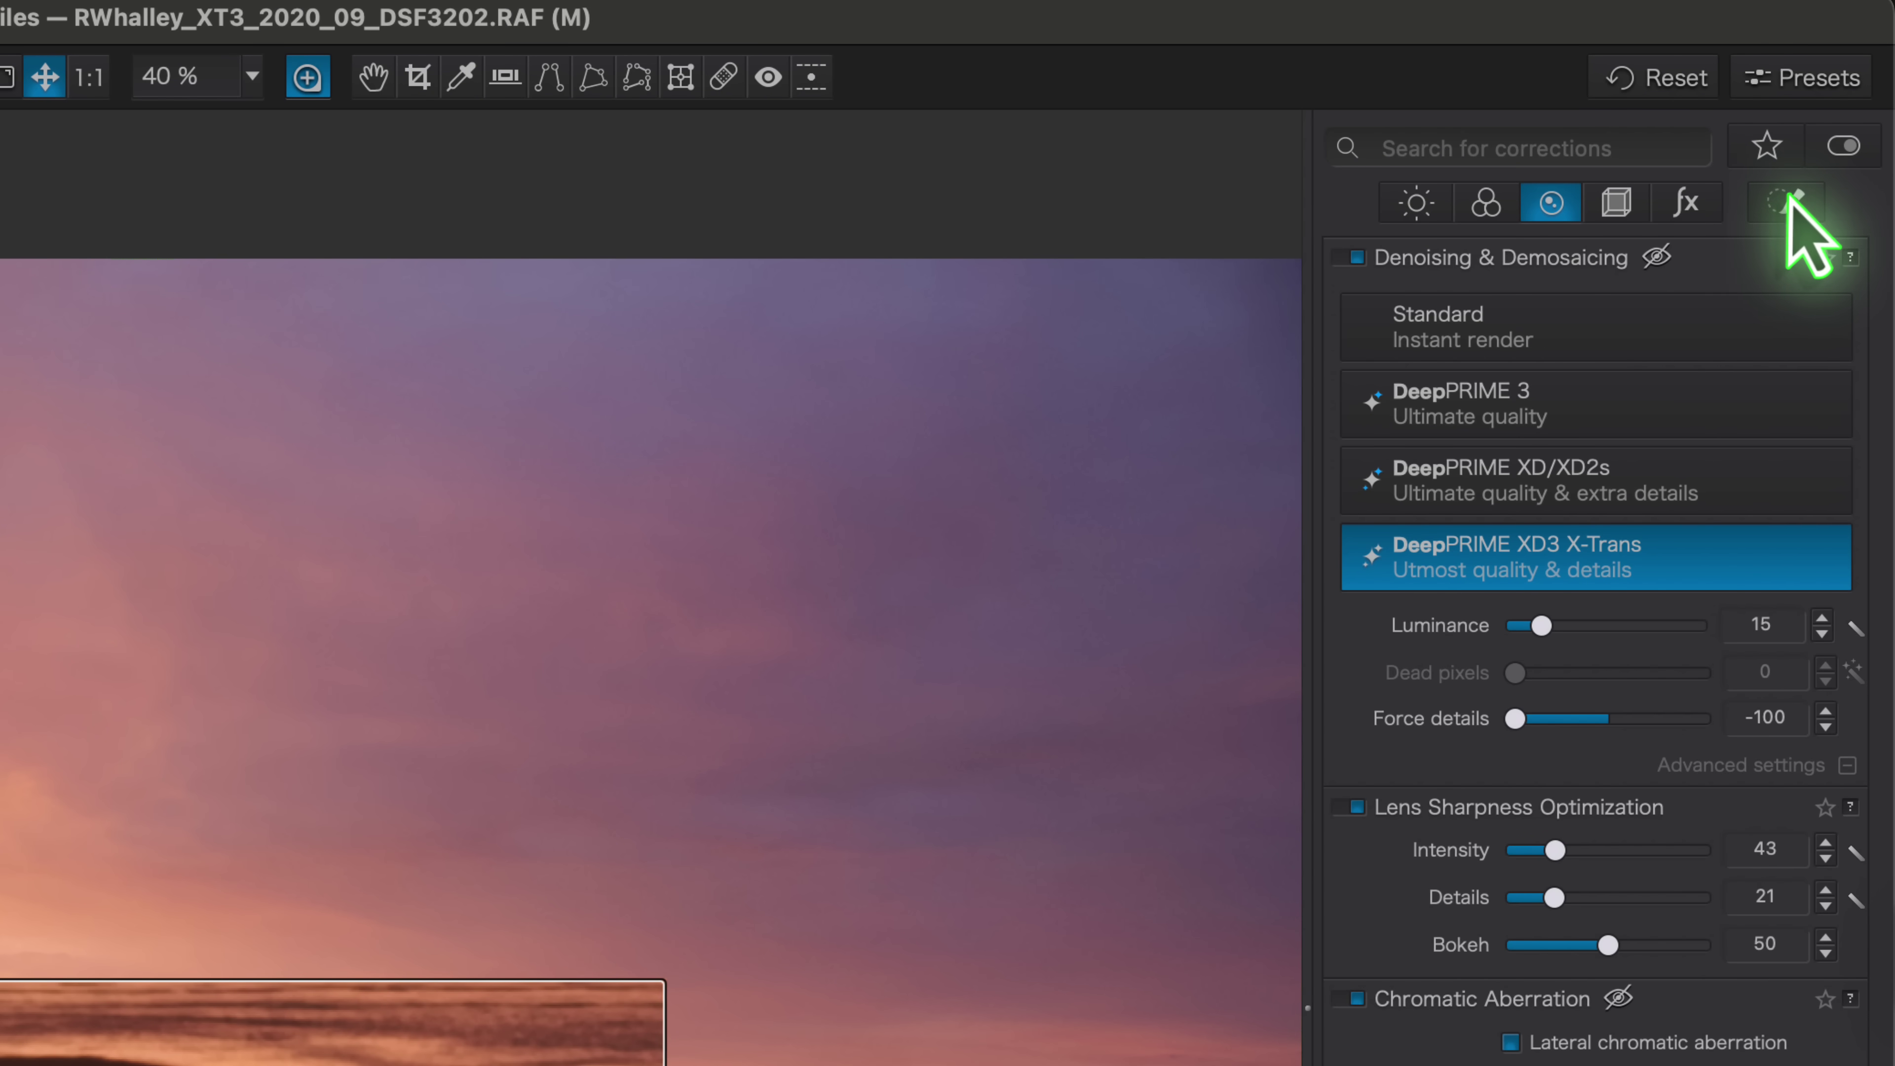
Drag a graduated filter up from the horizon to create Mask 1 over sea and beach.
left_click(1787, 203)
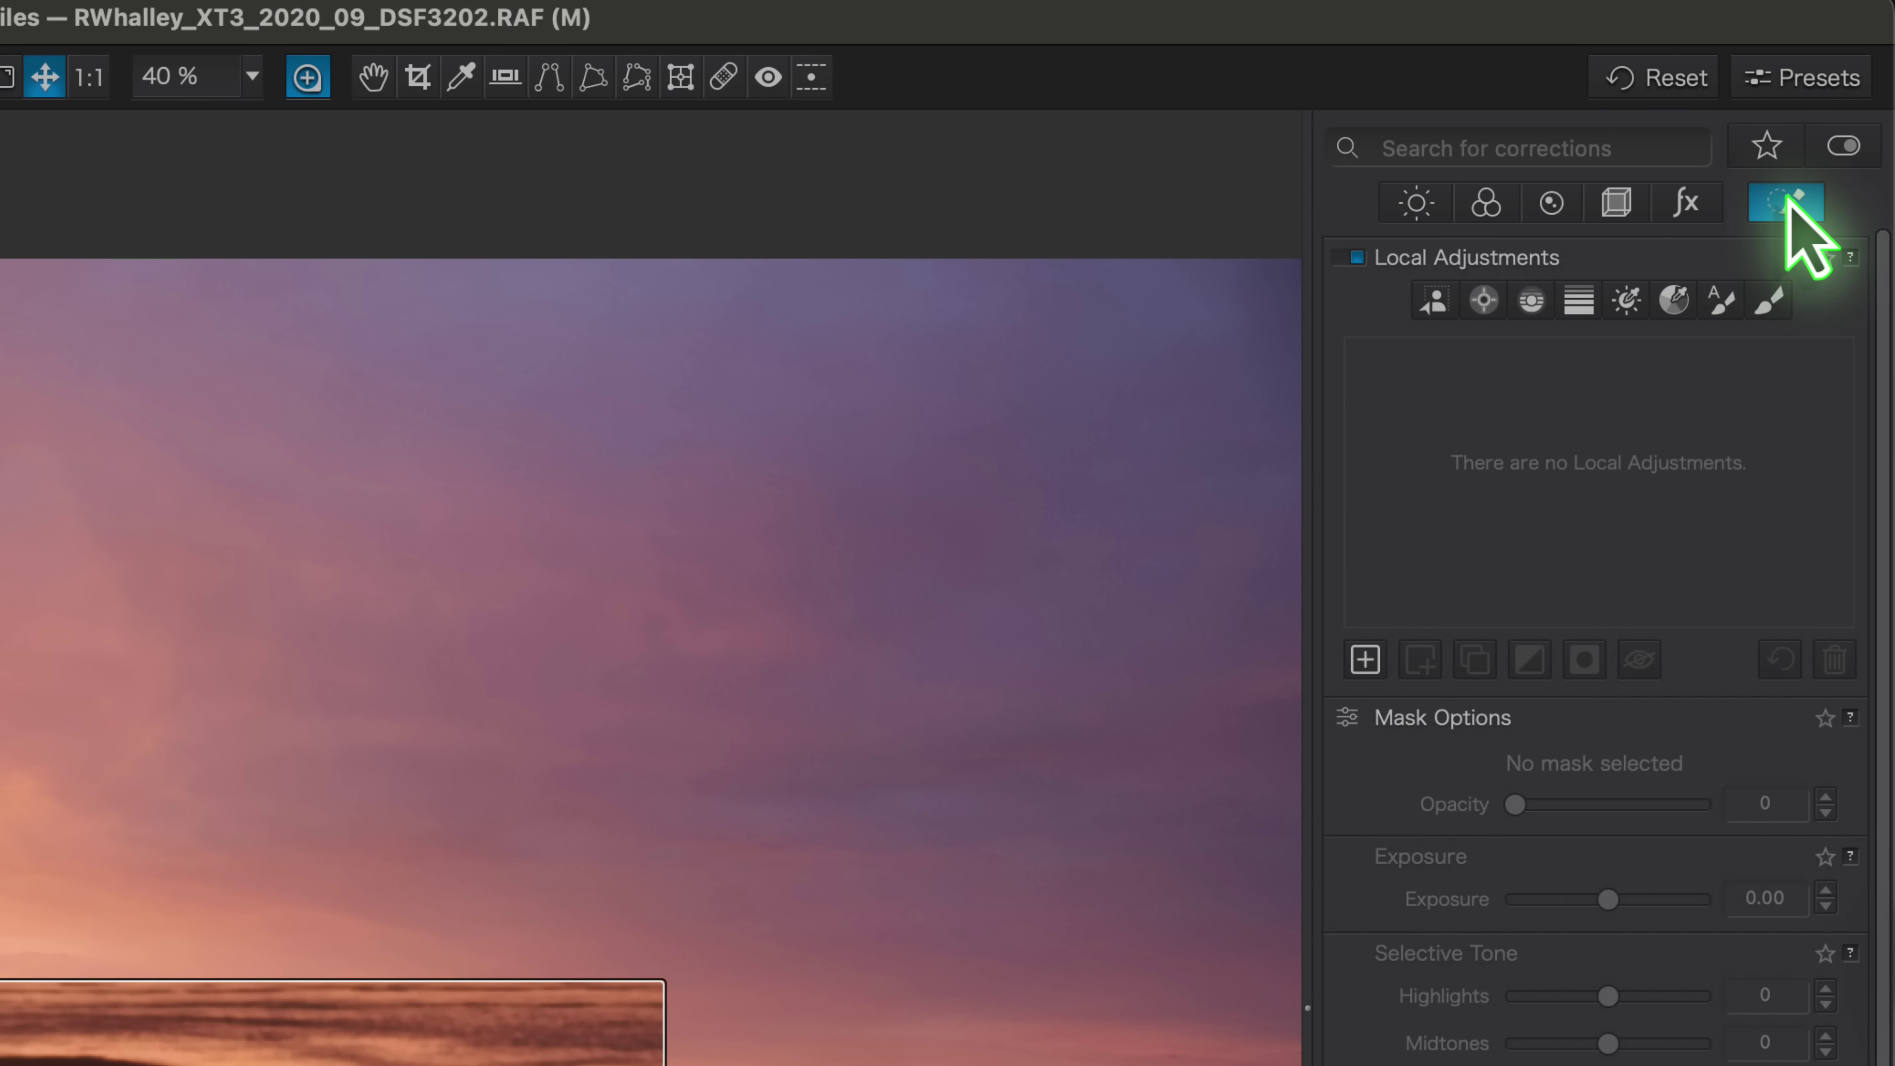
left_click(1578, 300)
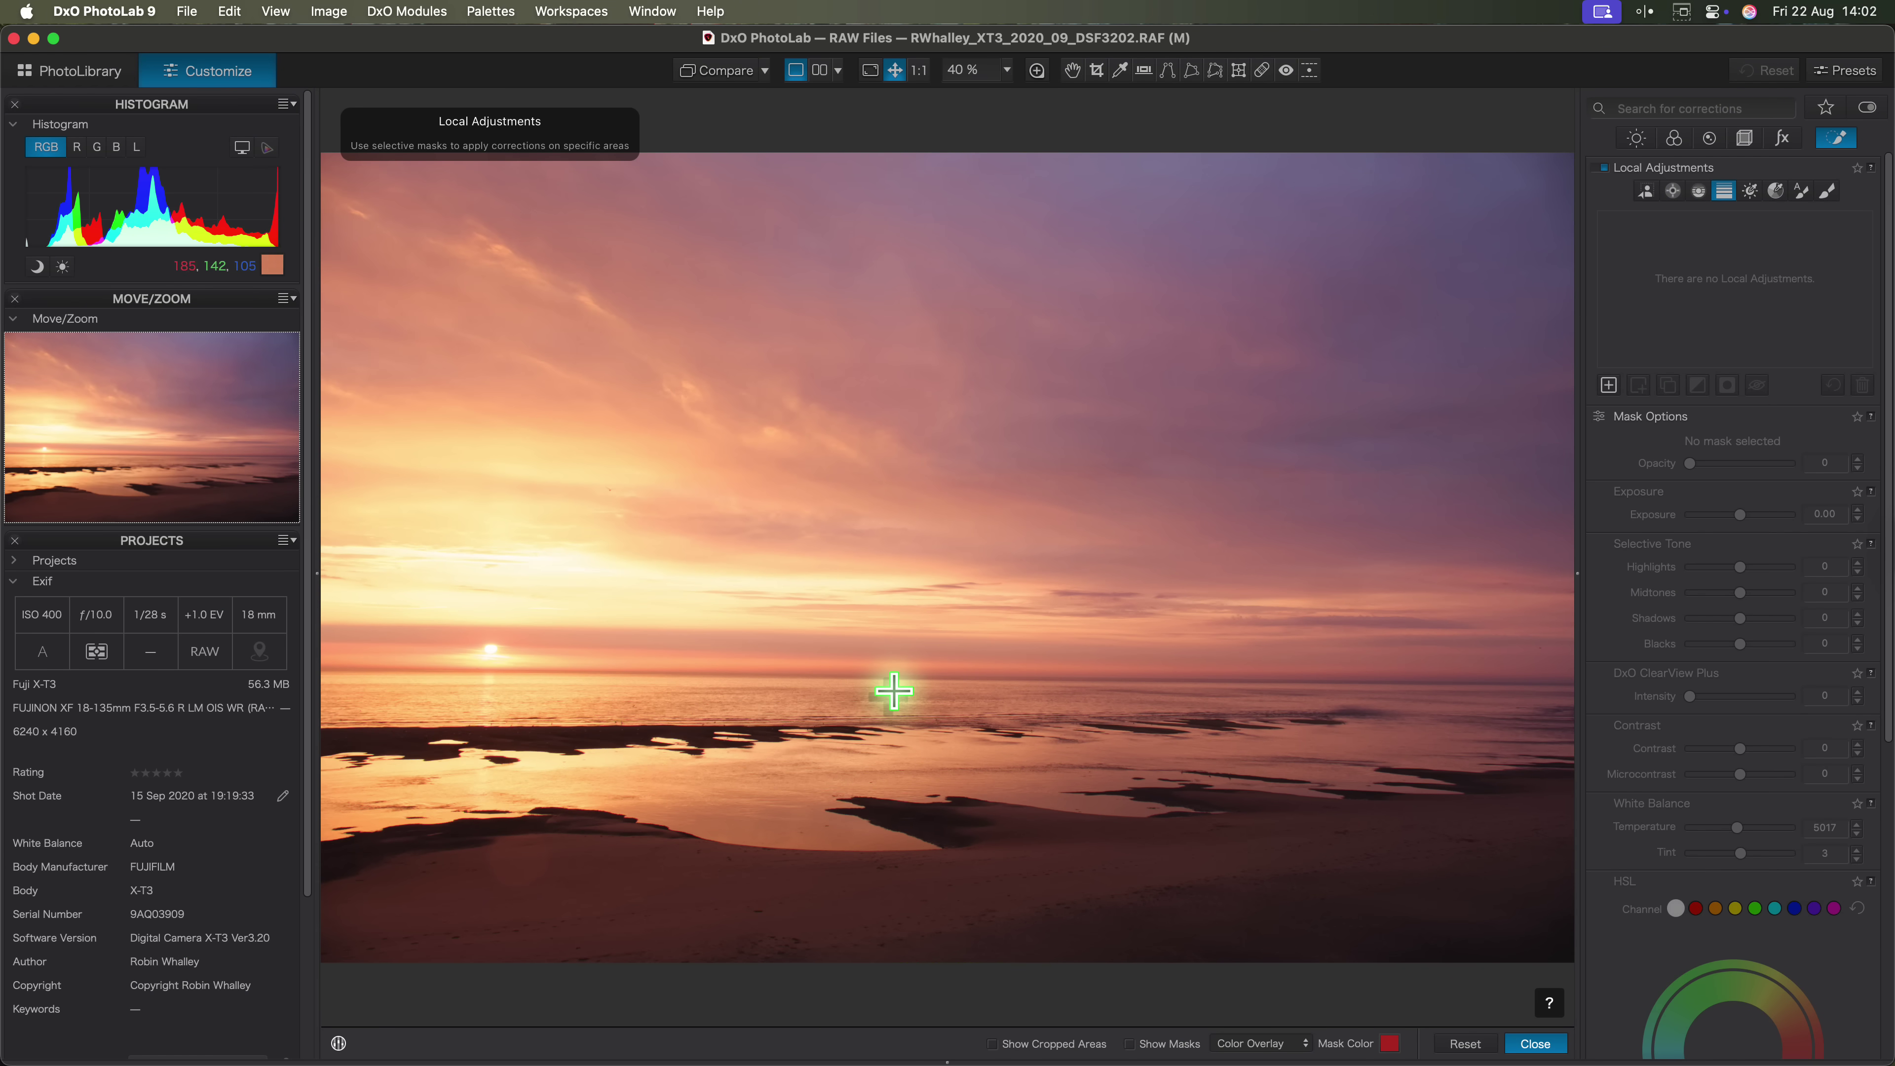
left_click_drag(894, 690, 898, 635)
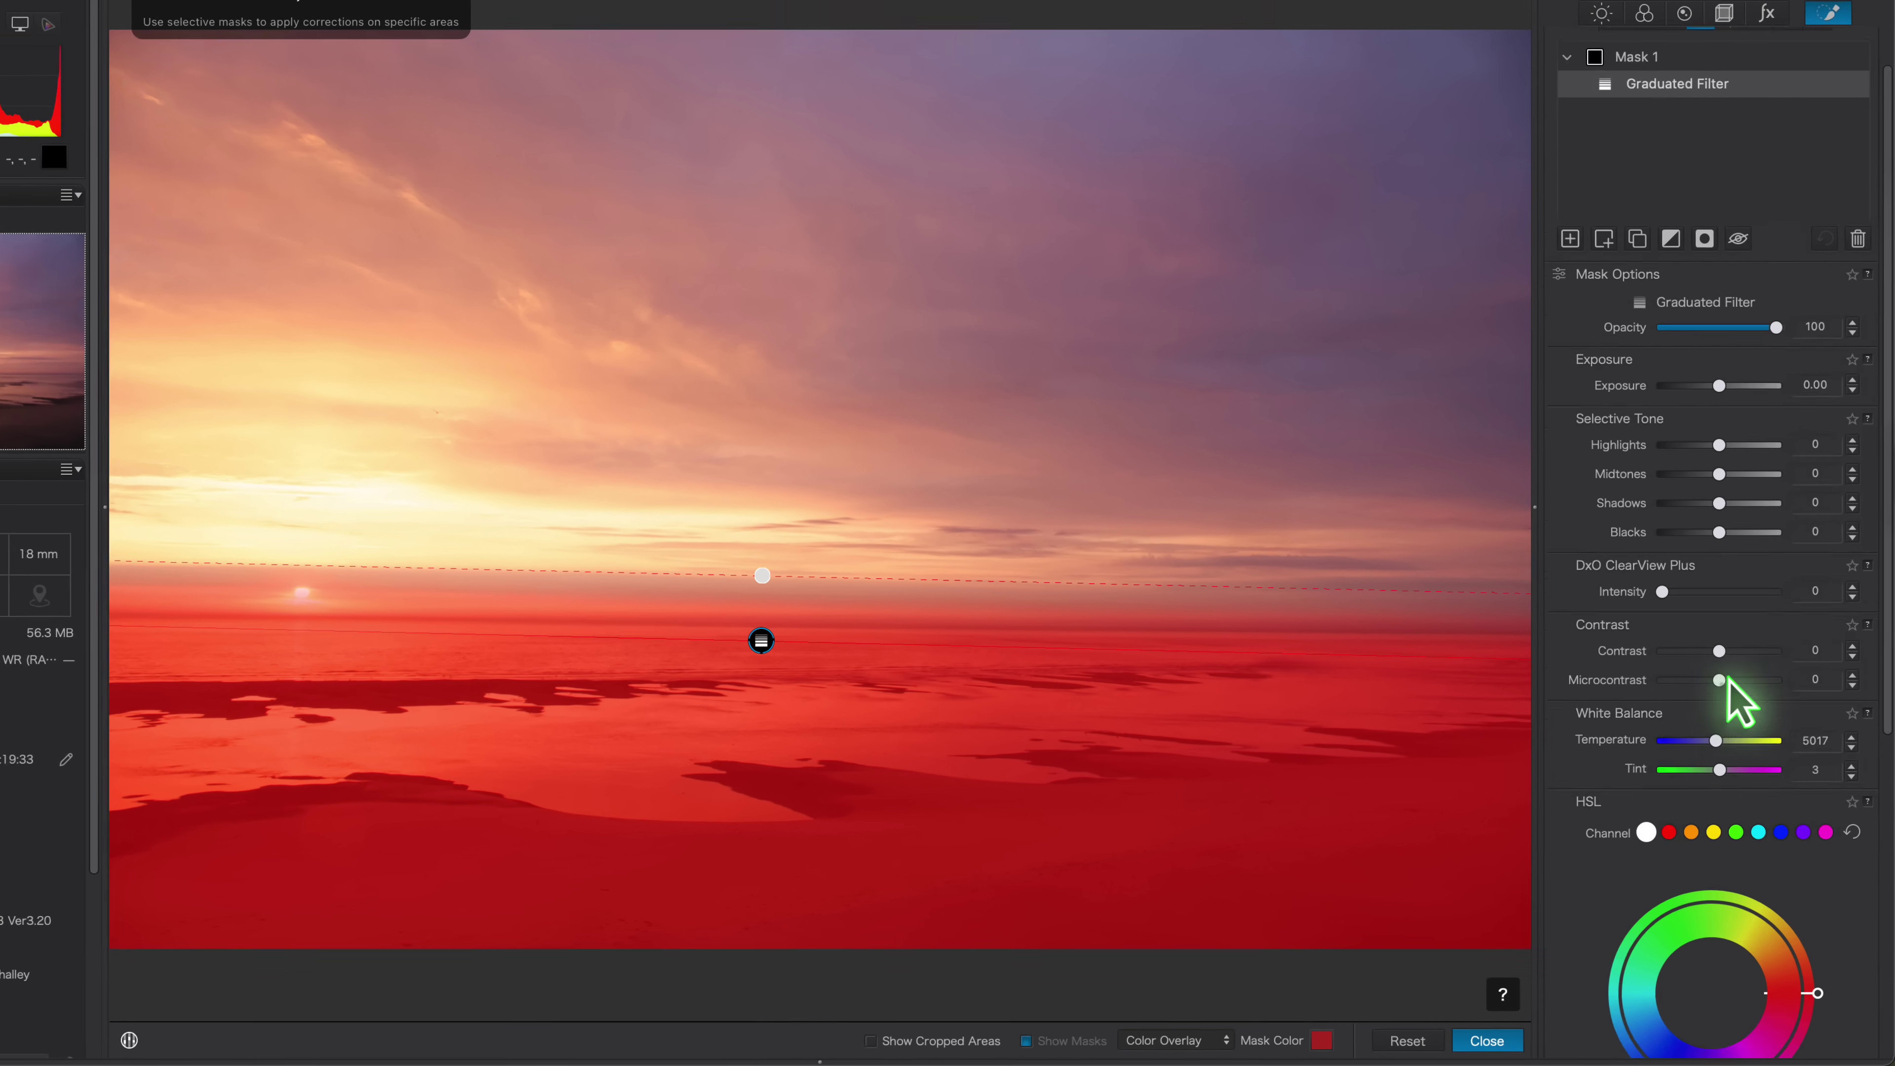
scroll(1727, 690, "down", 10)
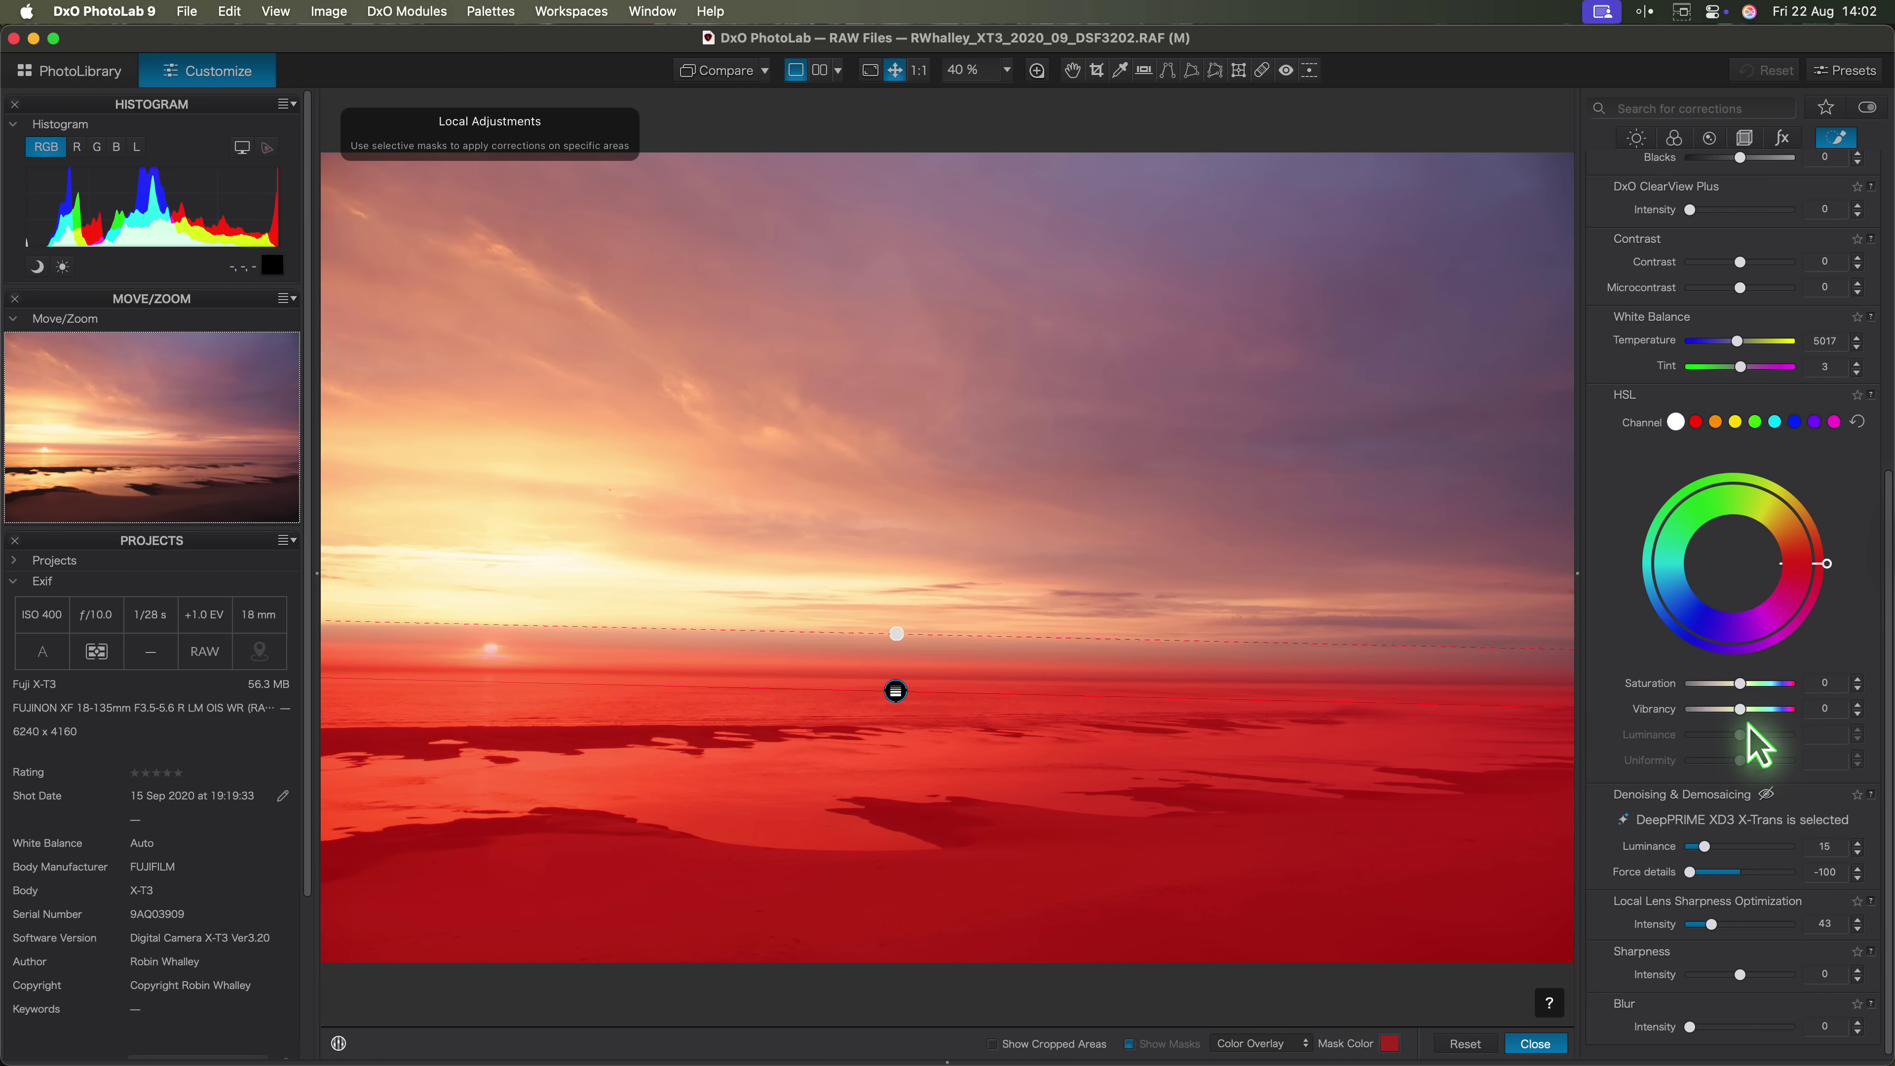
With the 200% loupe open, raise Mask 1's force details and local lens sharpness to 101.
left_click(1037, 71)
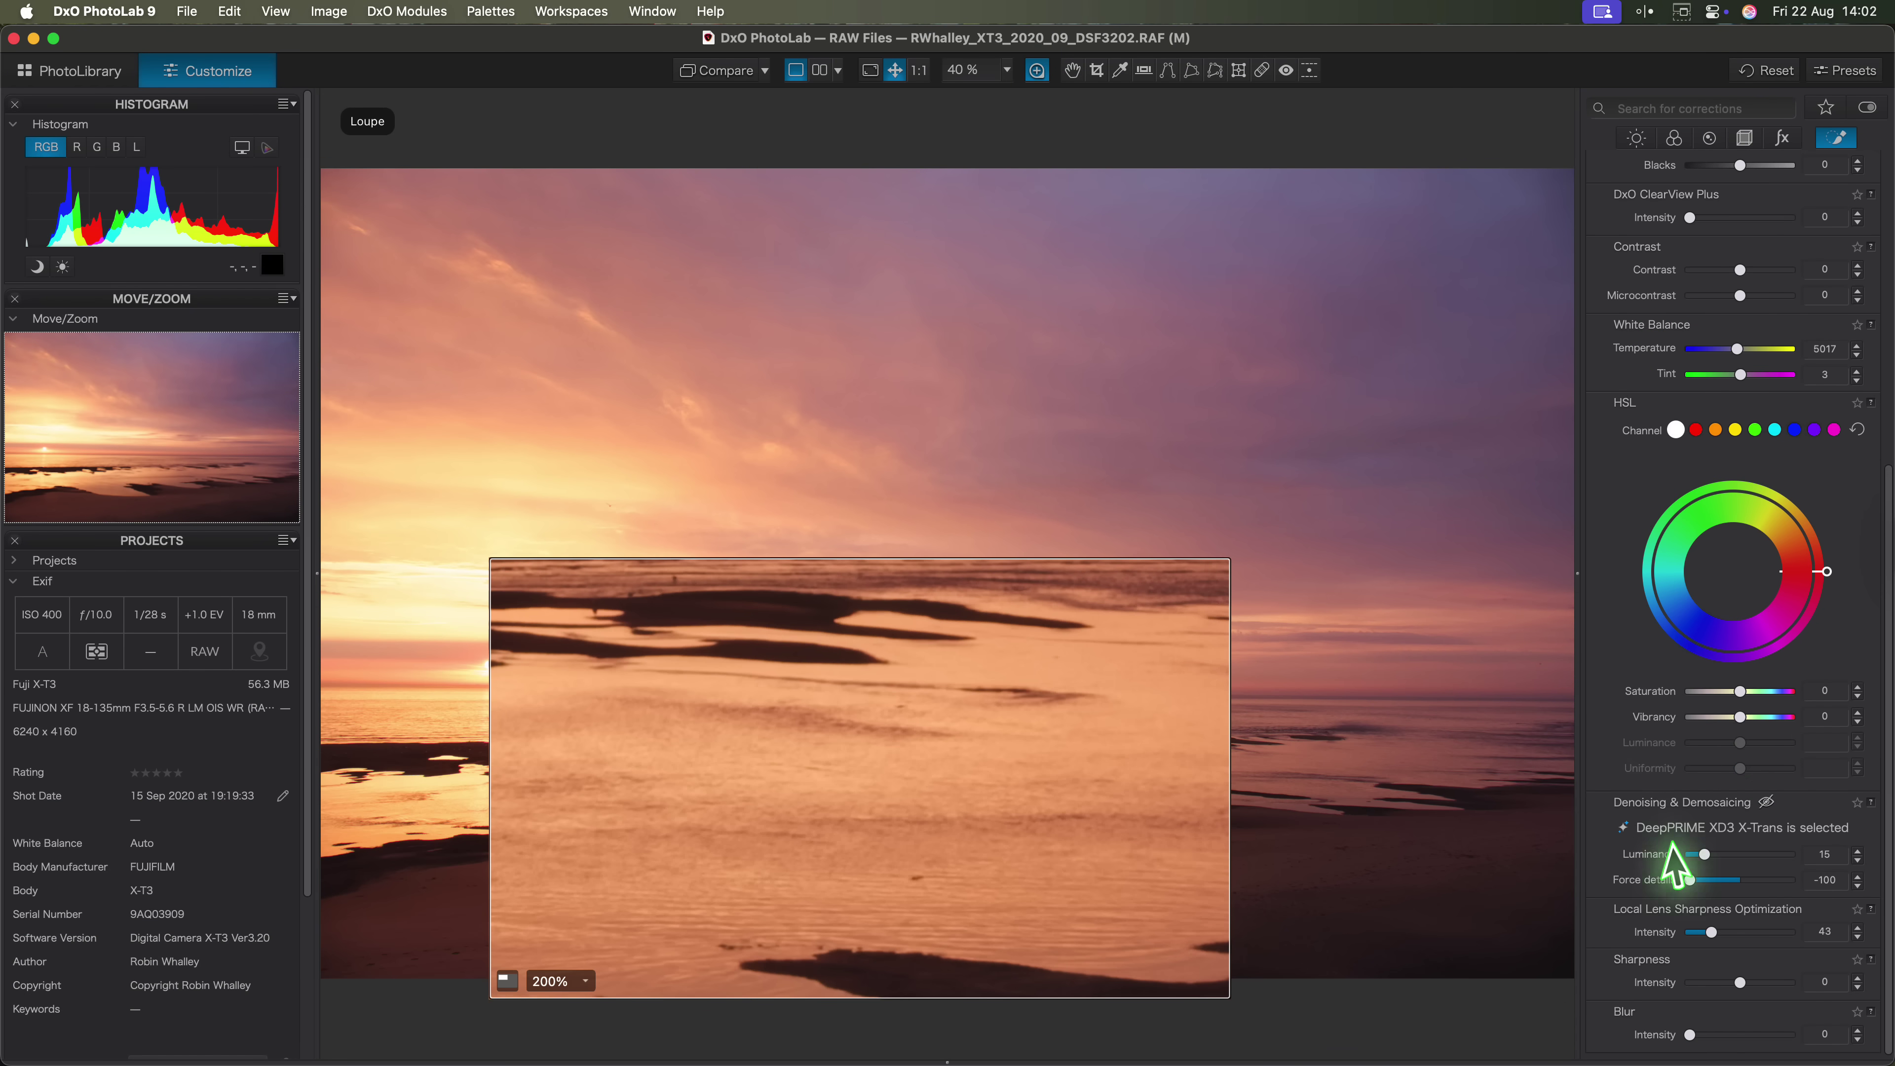
left_click_drag(1691, 881, 1730, 859)
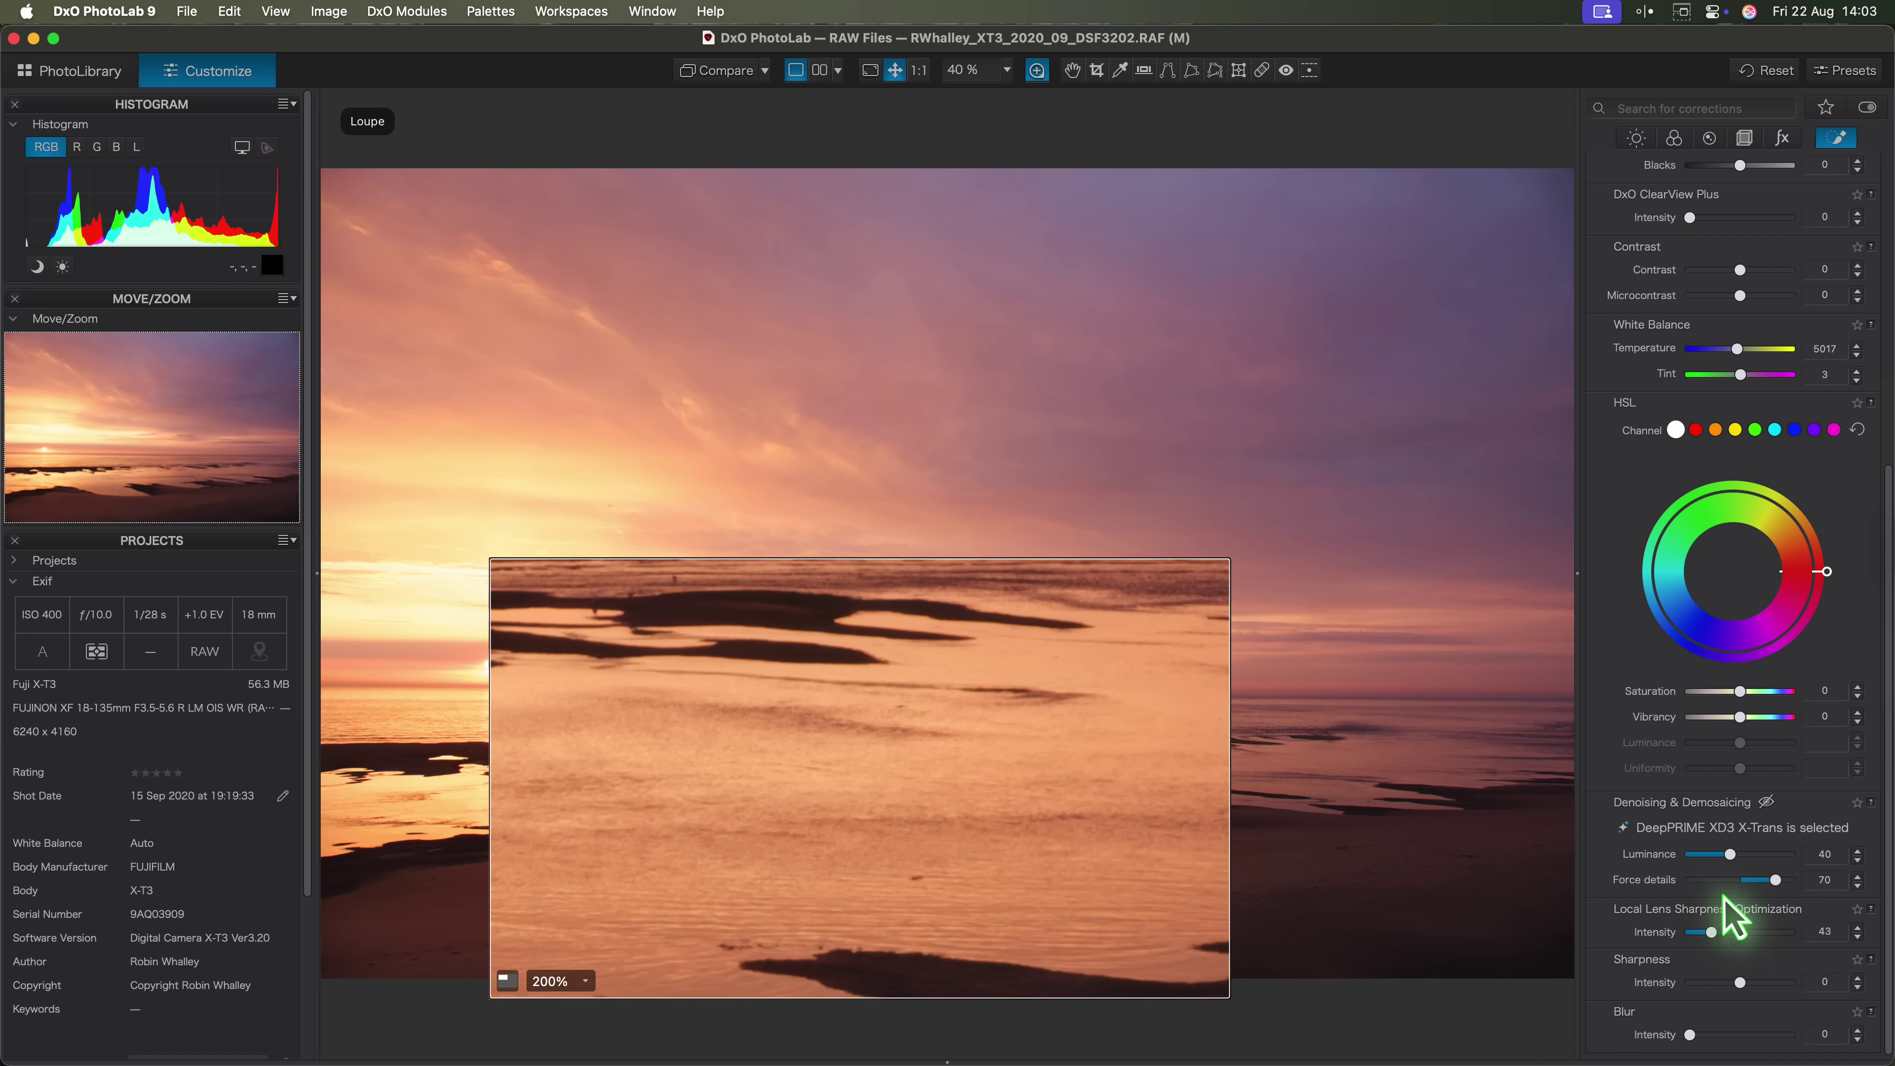
left_click_drag(1712, 932, 1744, 934)
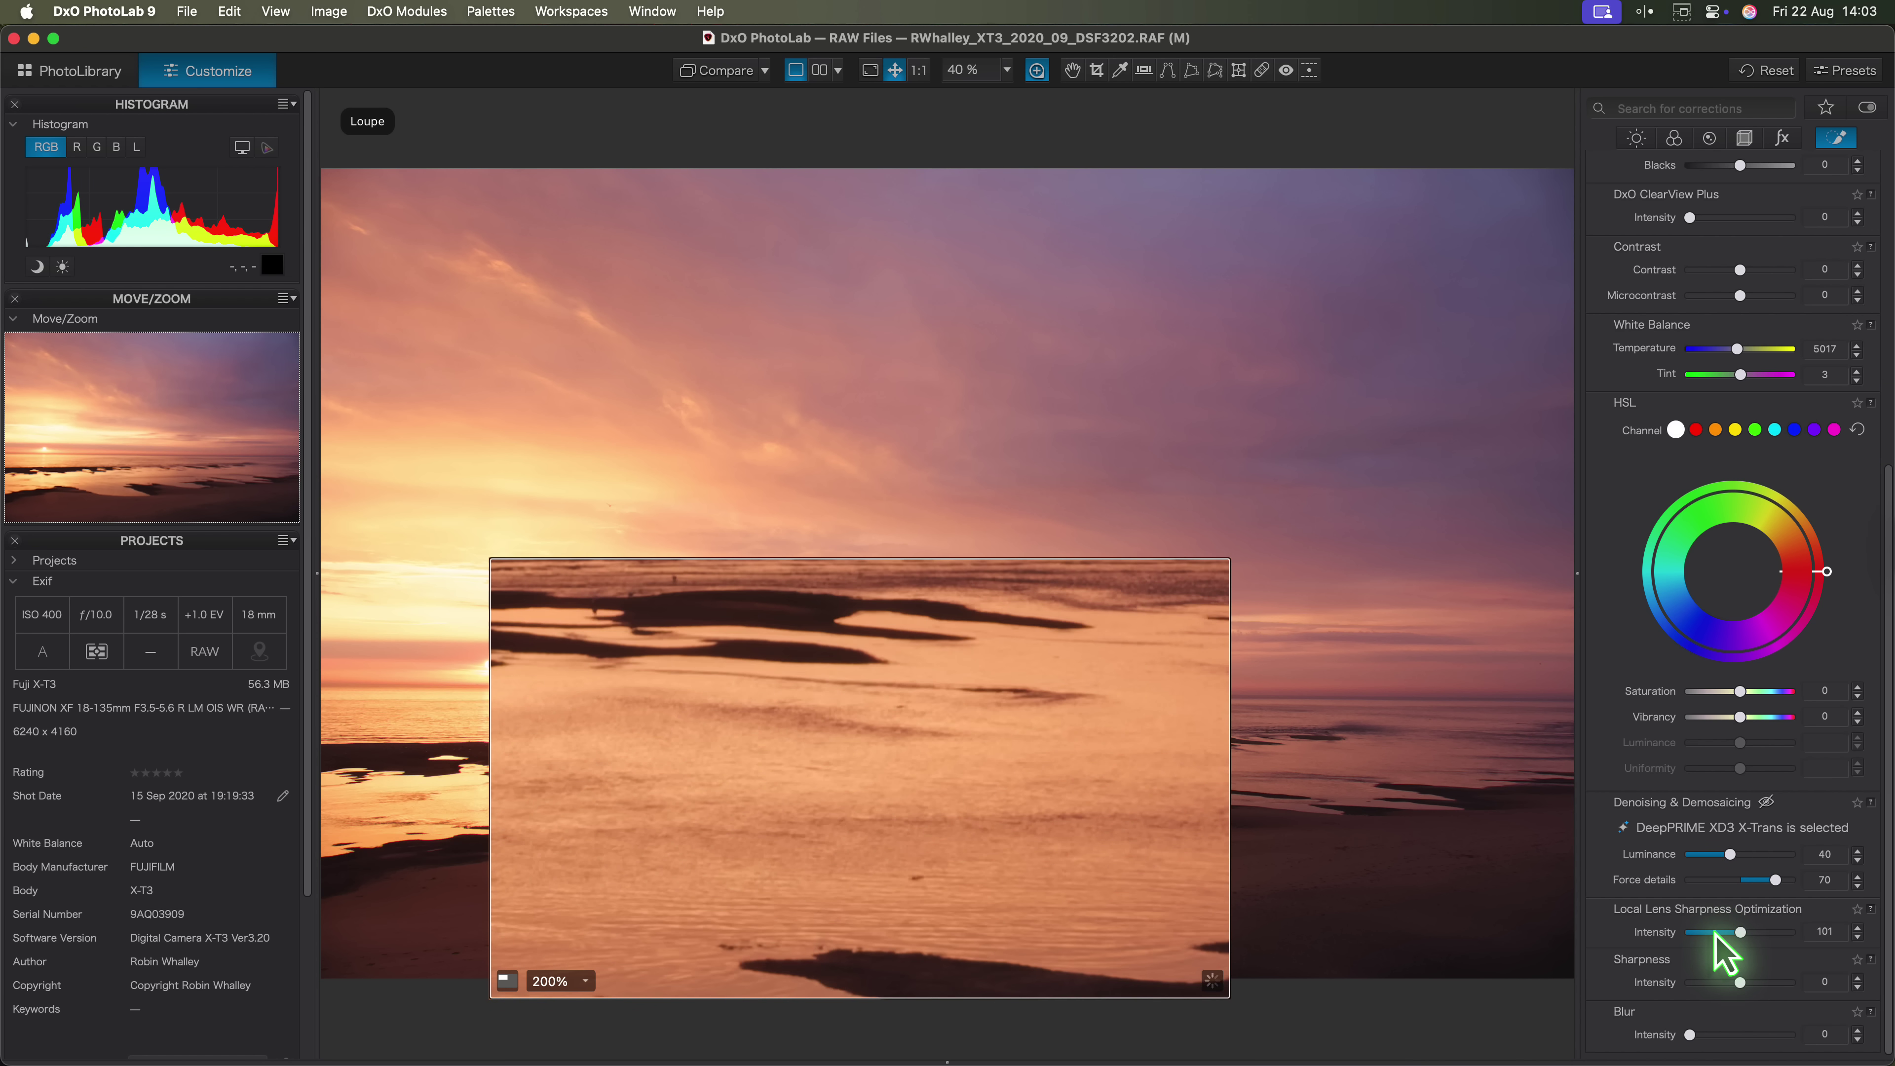
Toggle Mask 1 off and on to compare, then set its Sharpness Intensity to 9.
scroll(1708, 881, "up", 10)
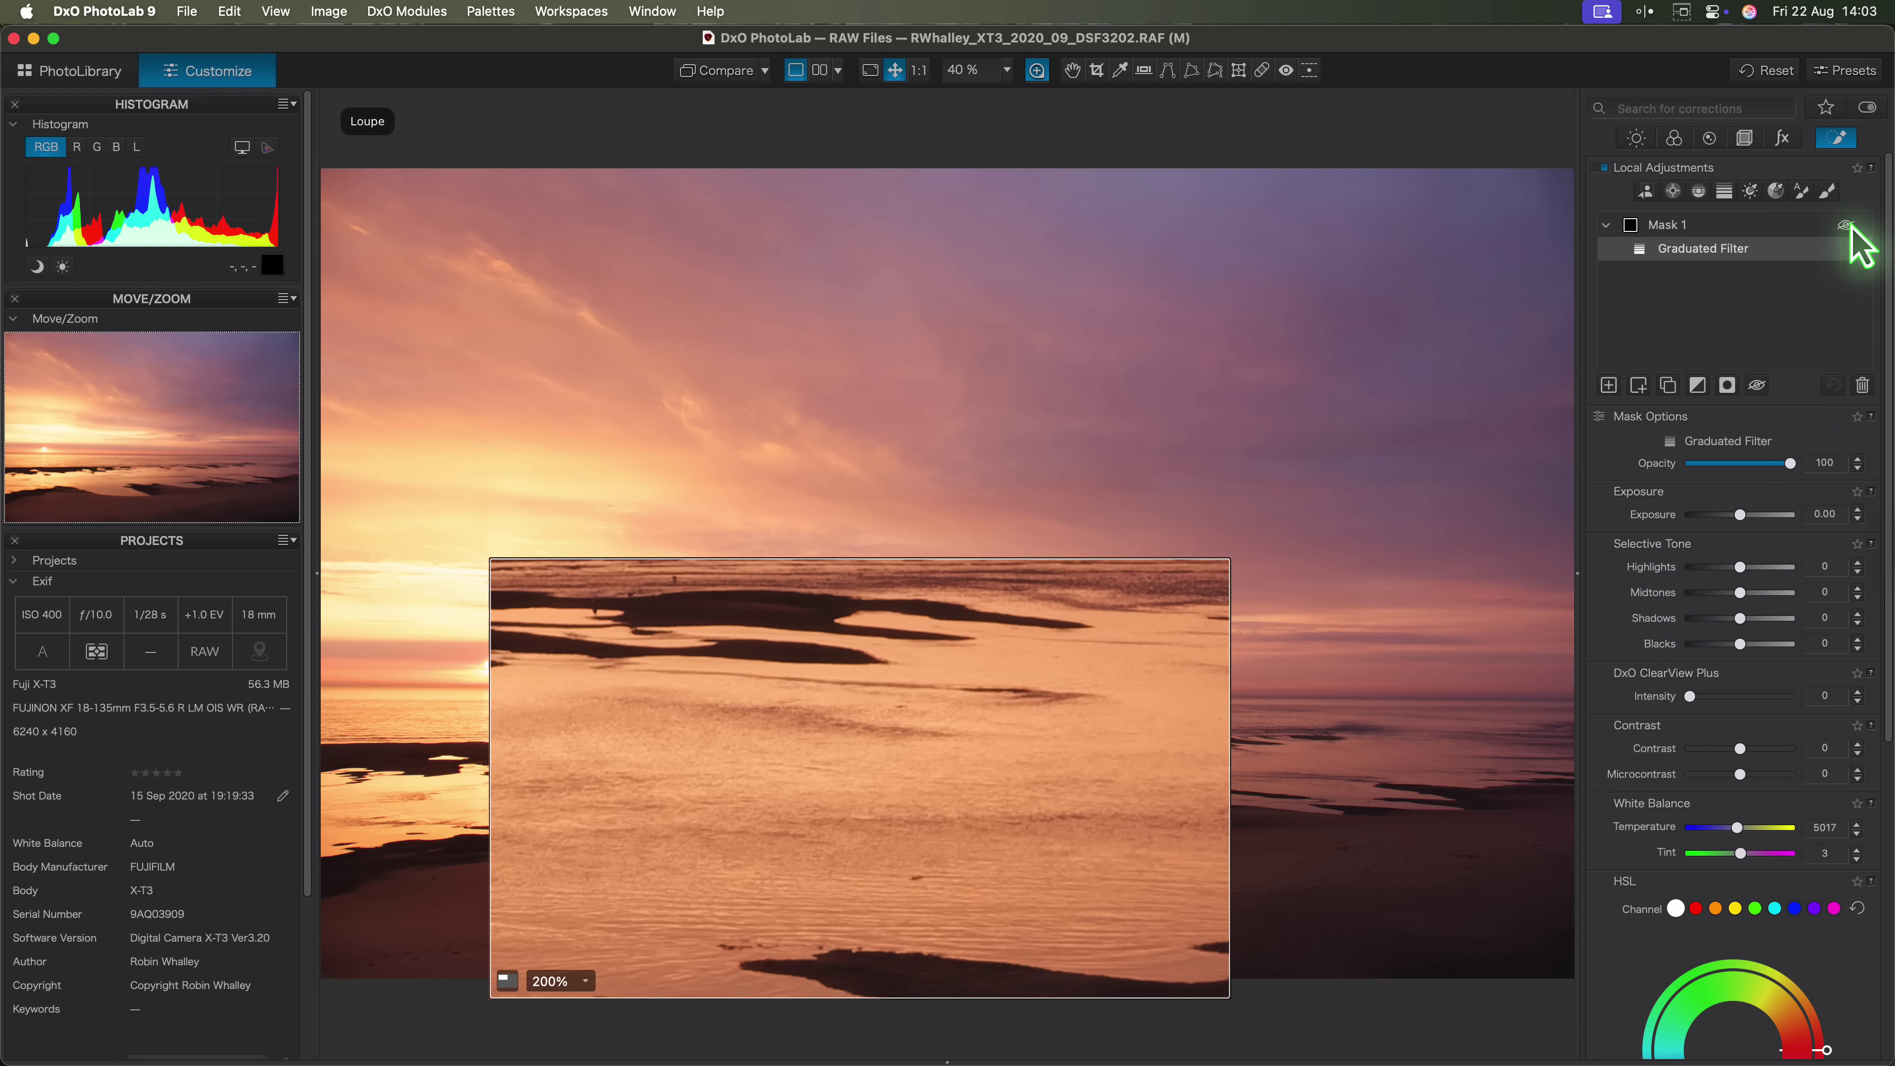
left_click(1845, 226)
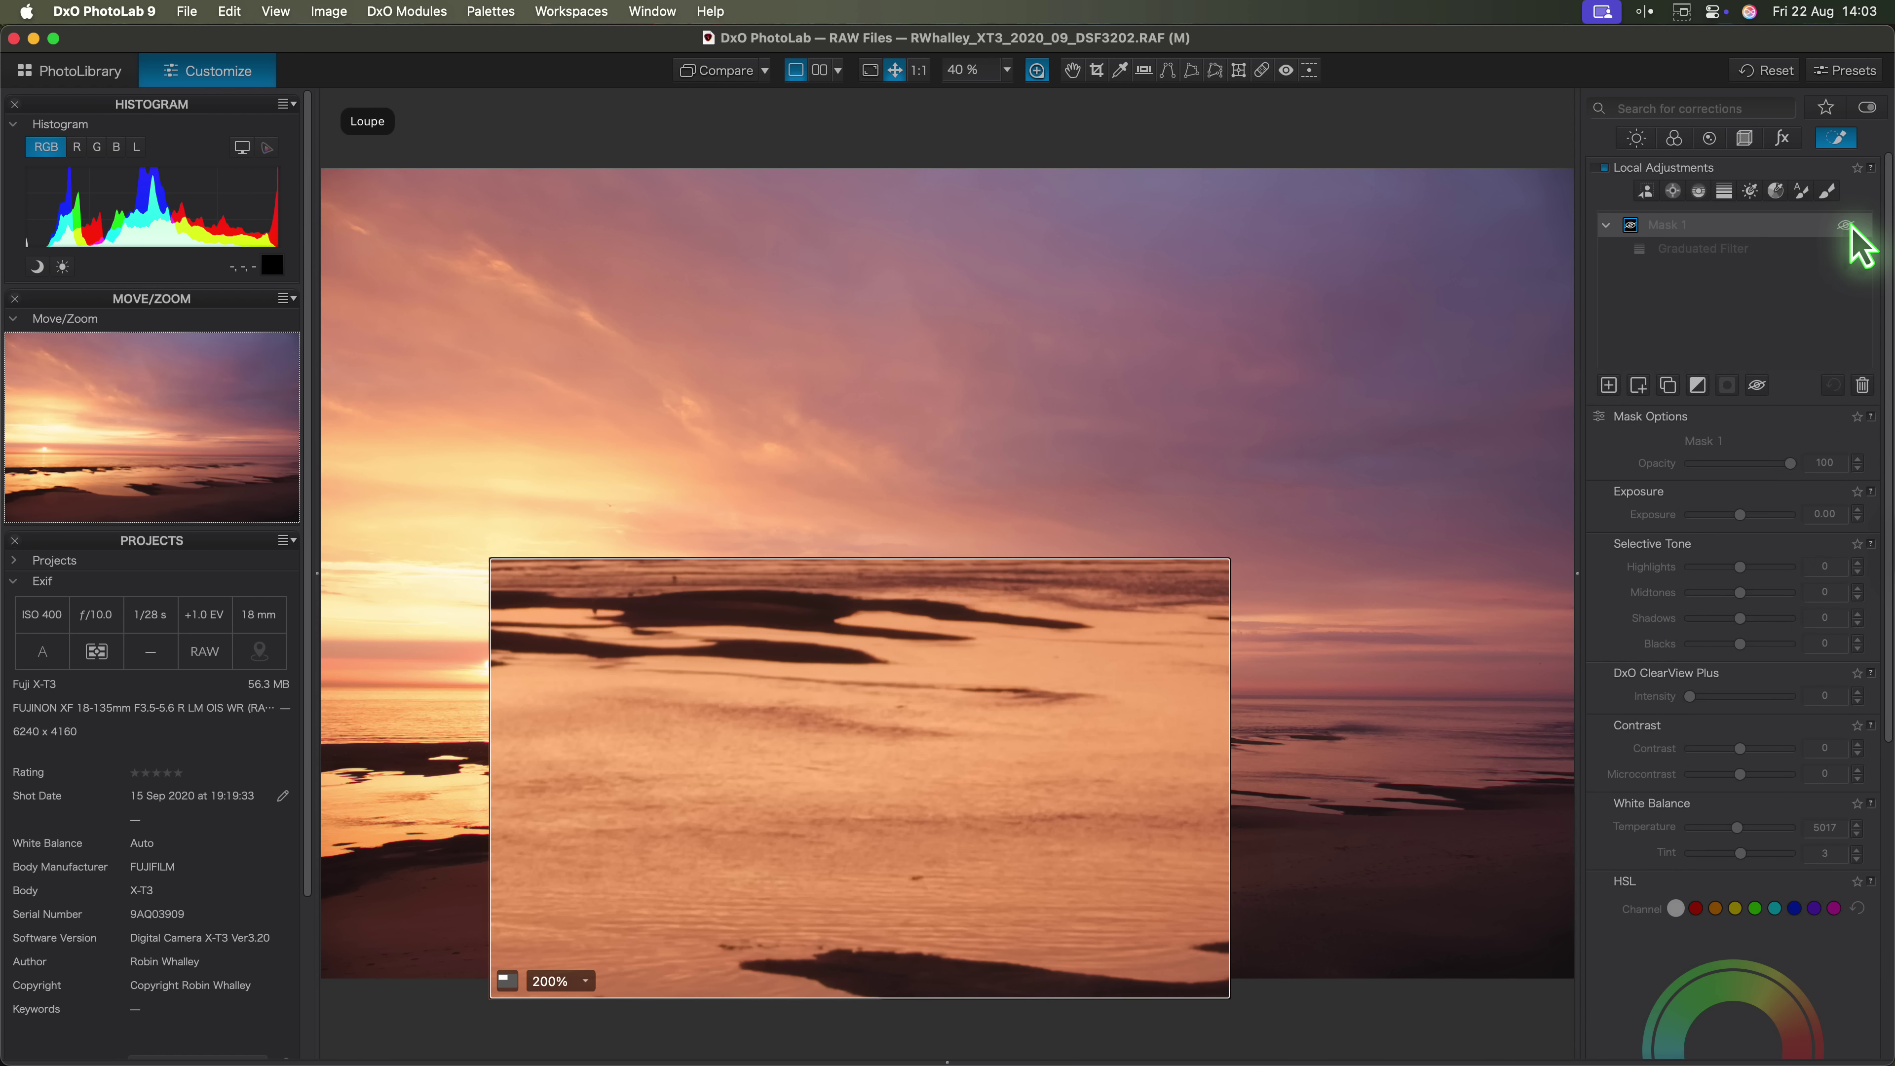
left_click(1846, 225)
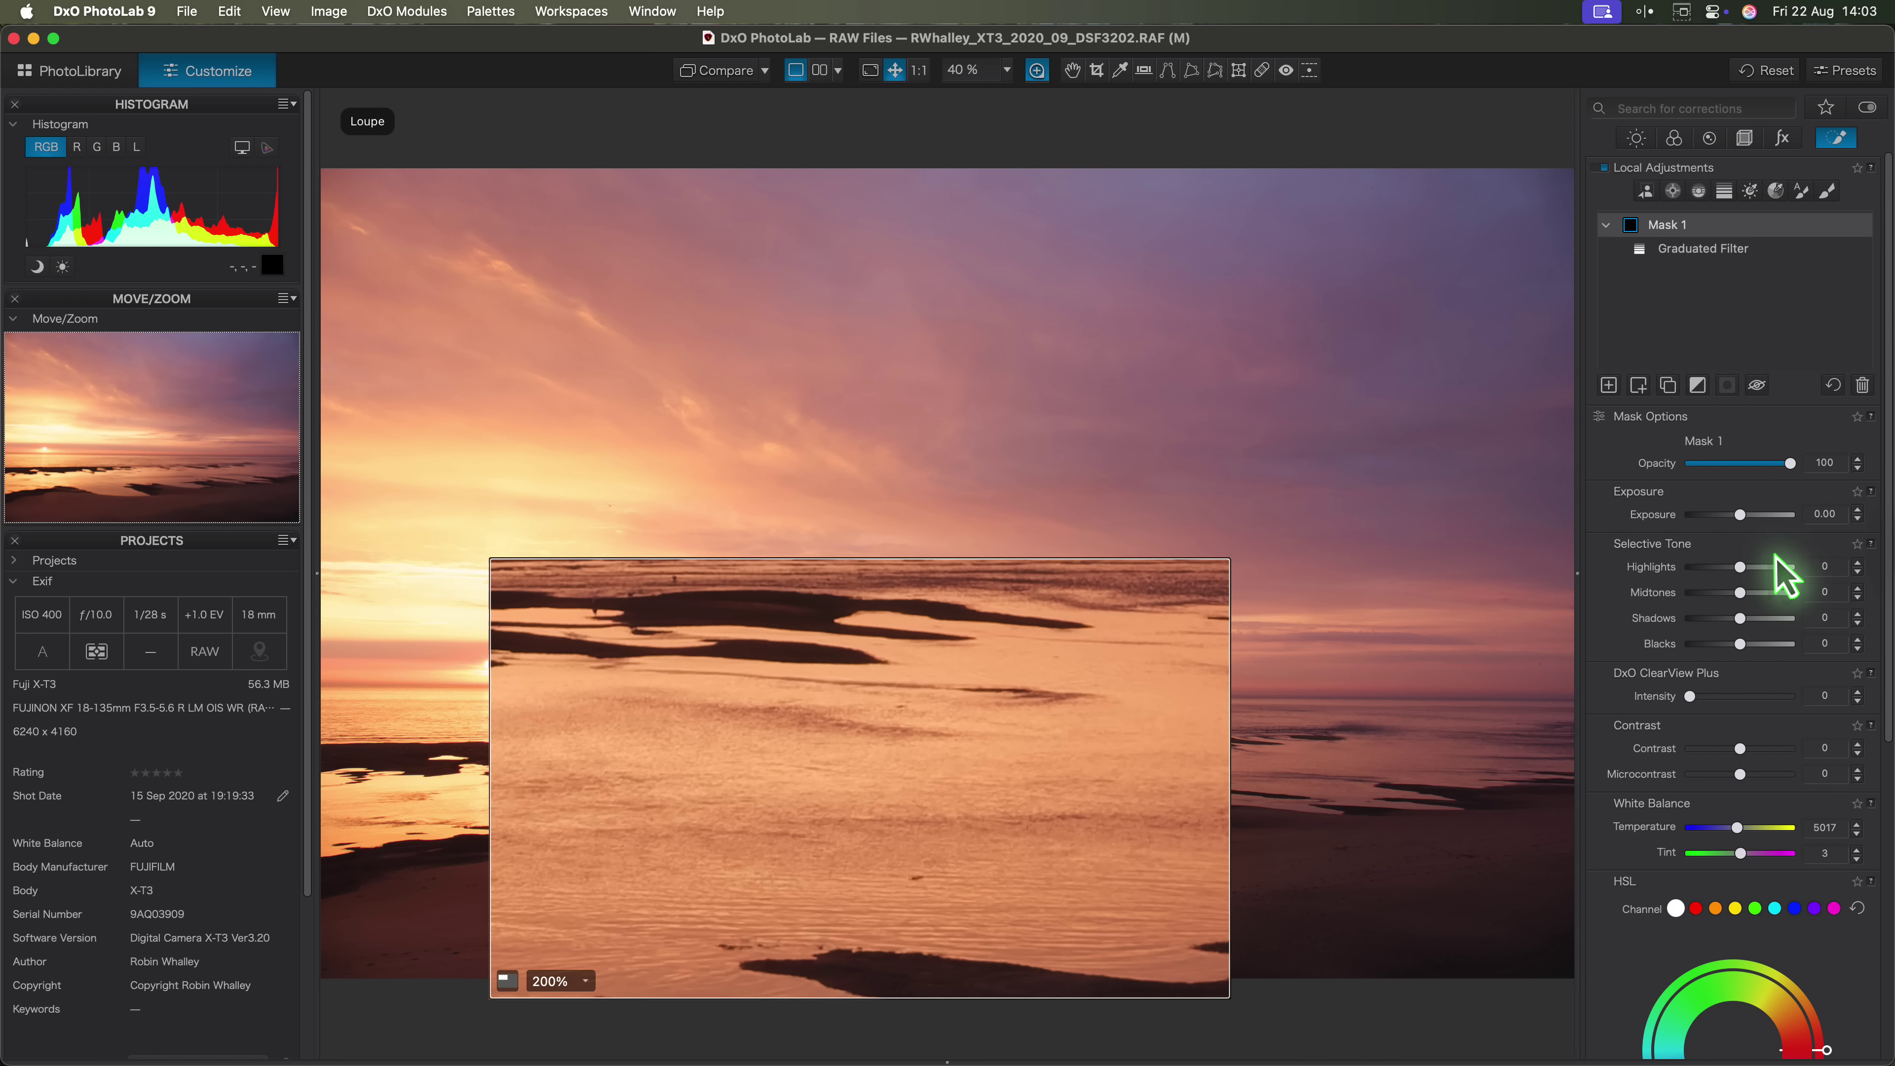
scroll(1780, 578, "down", 10)
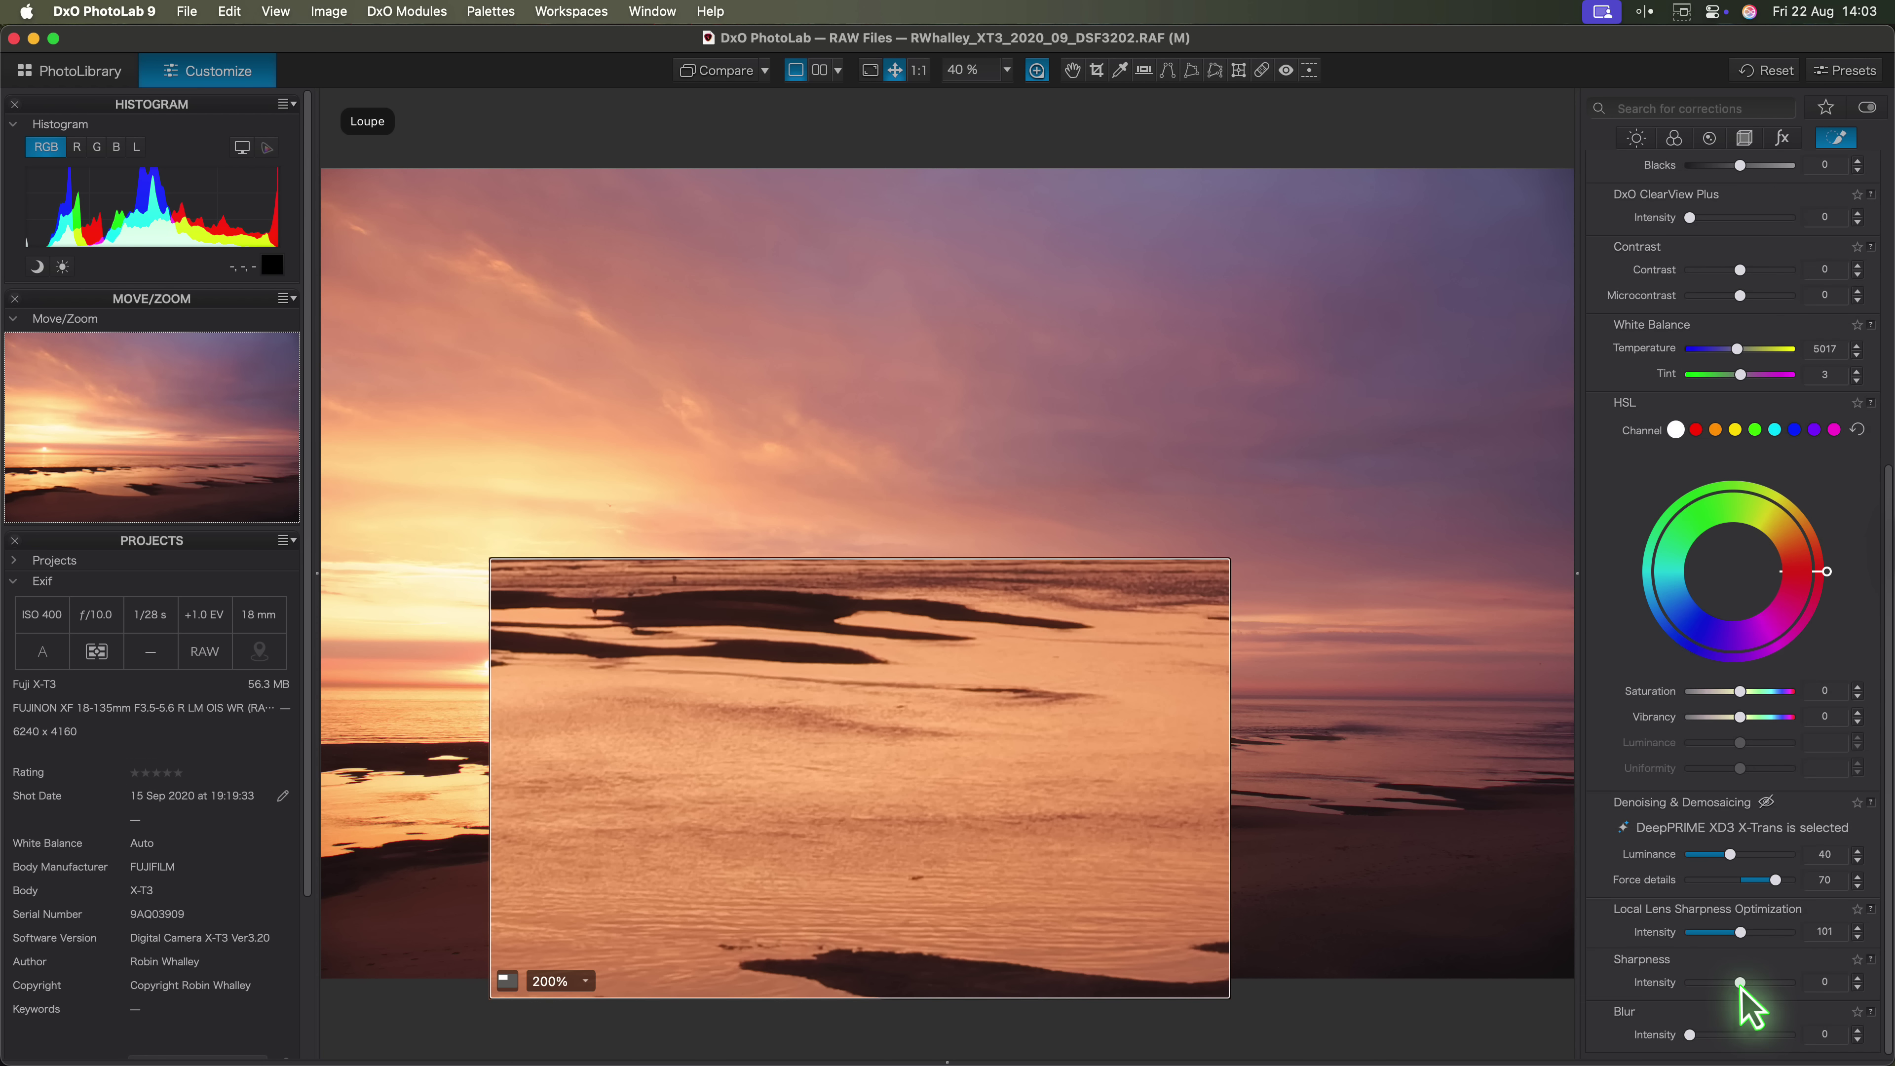
left_click_drag(1740, 983, 1745, 984)
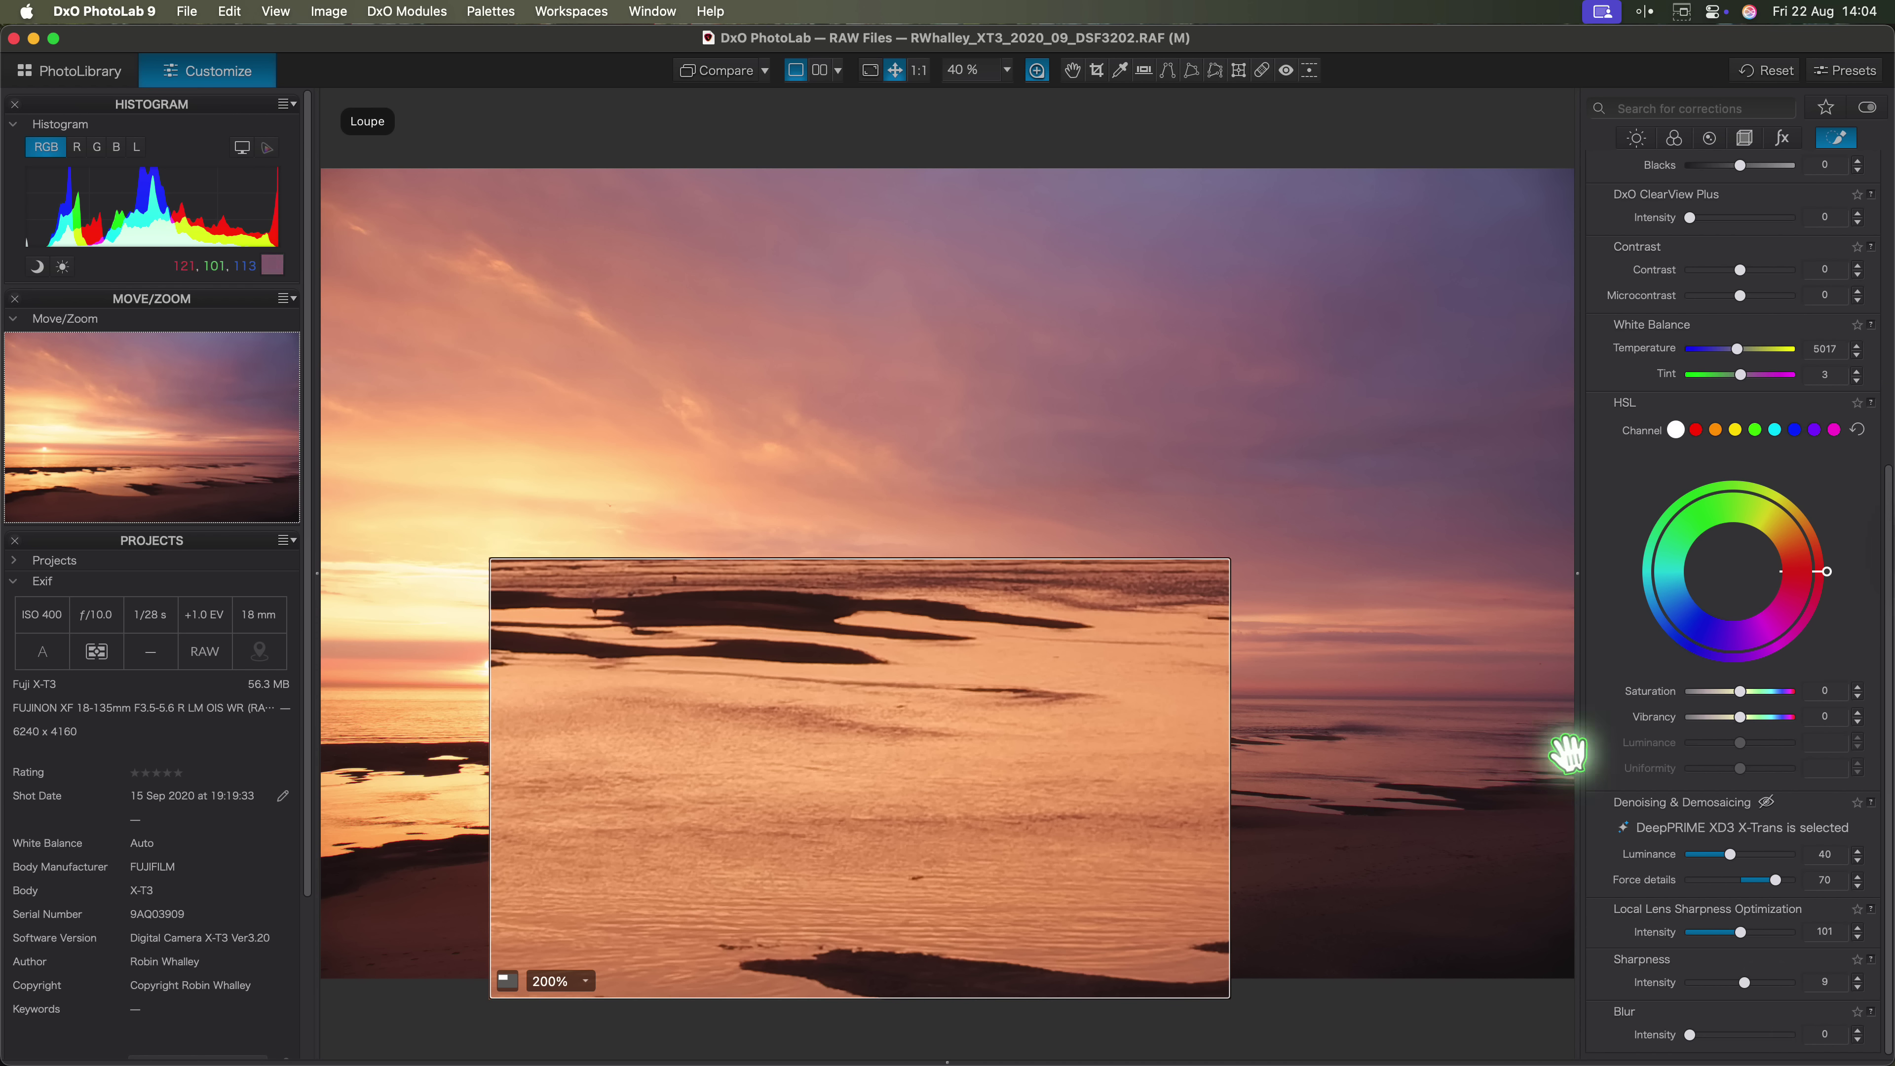
Close the loupe, view the sunset at 1:1 panning over the beach, then fit it to screen.
left_click(1036, 69)
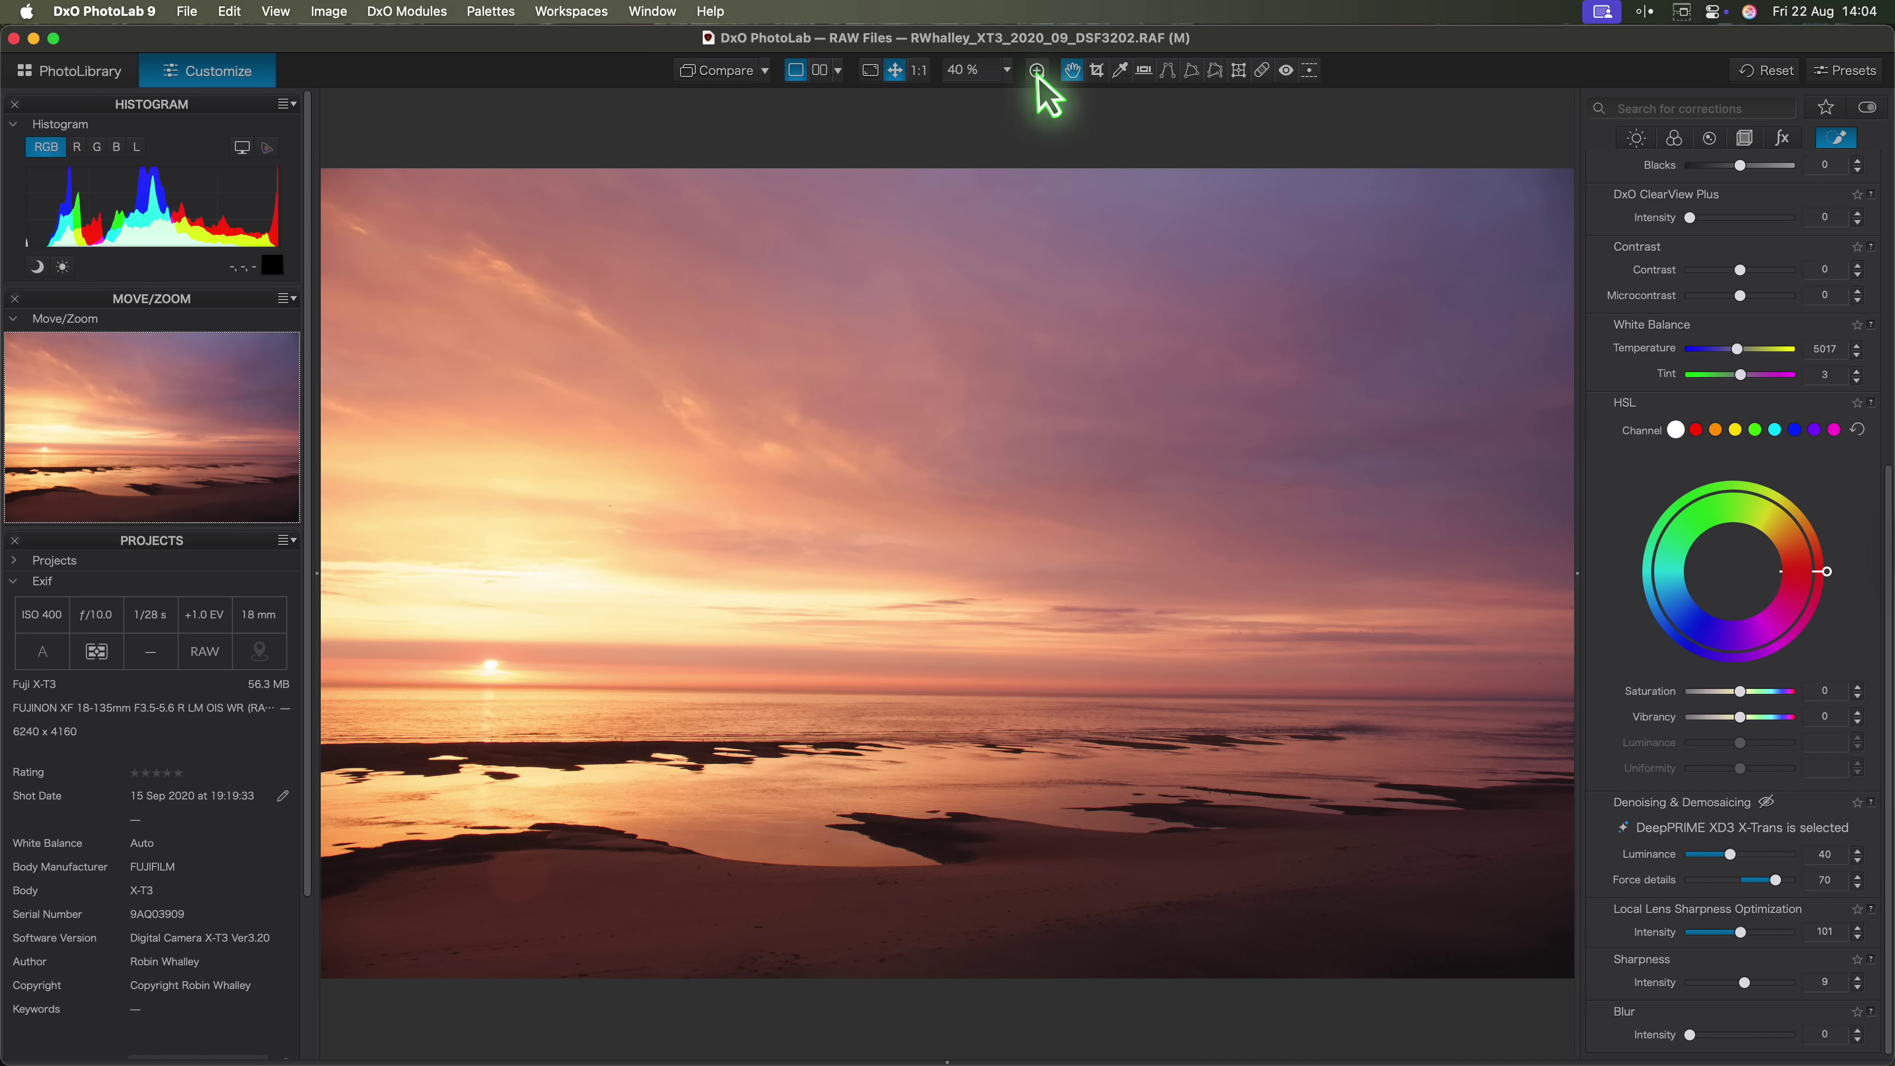
left_click(918, 71)
left_click_drag(893, 946, 881, 633)
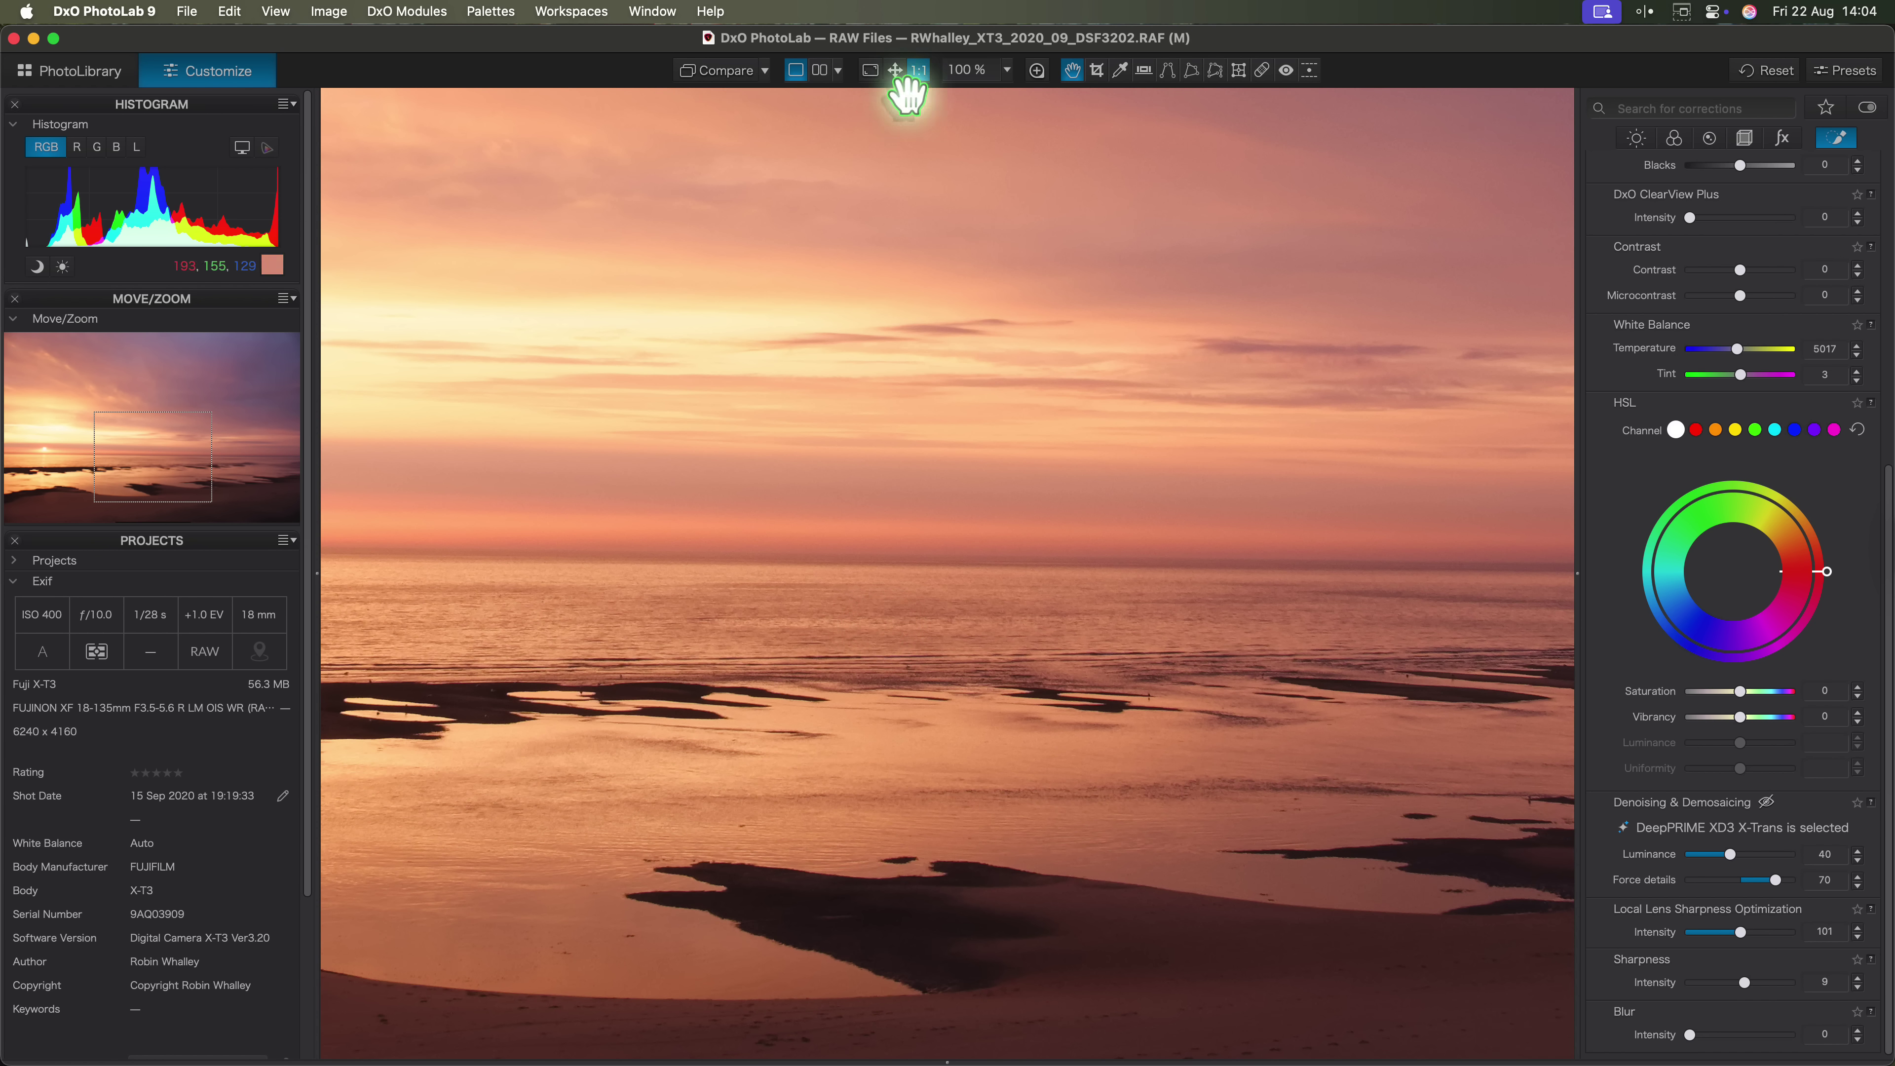
left_click(895, 70)
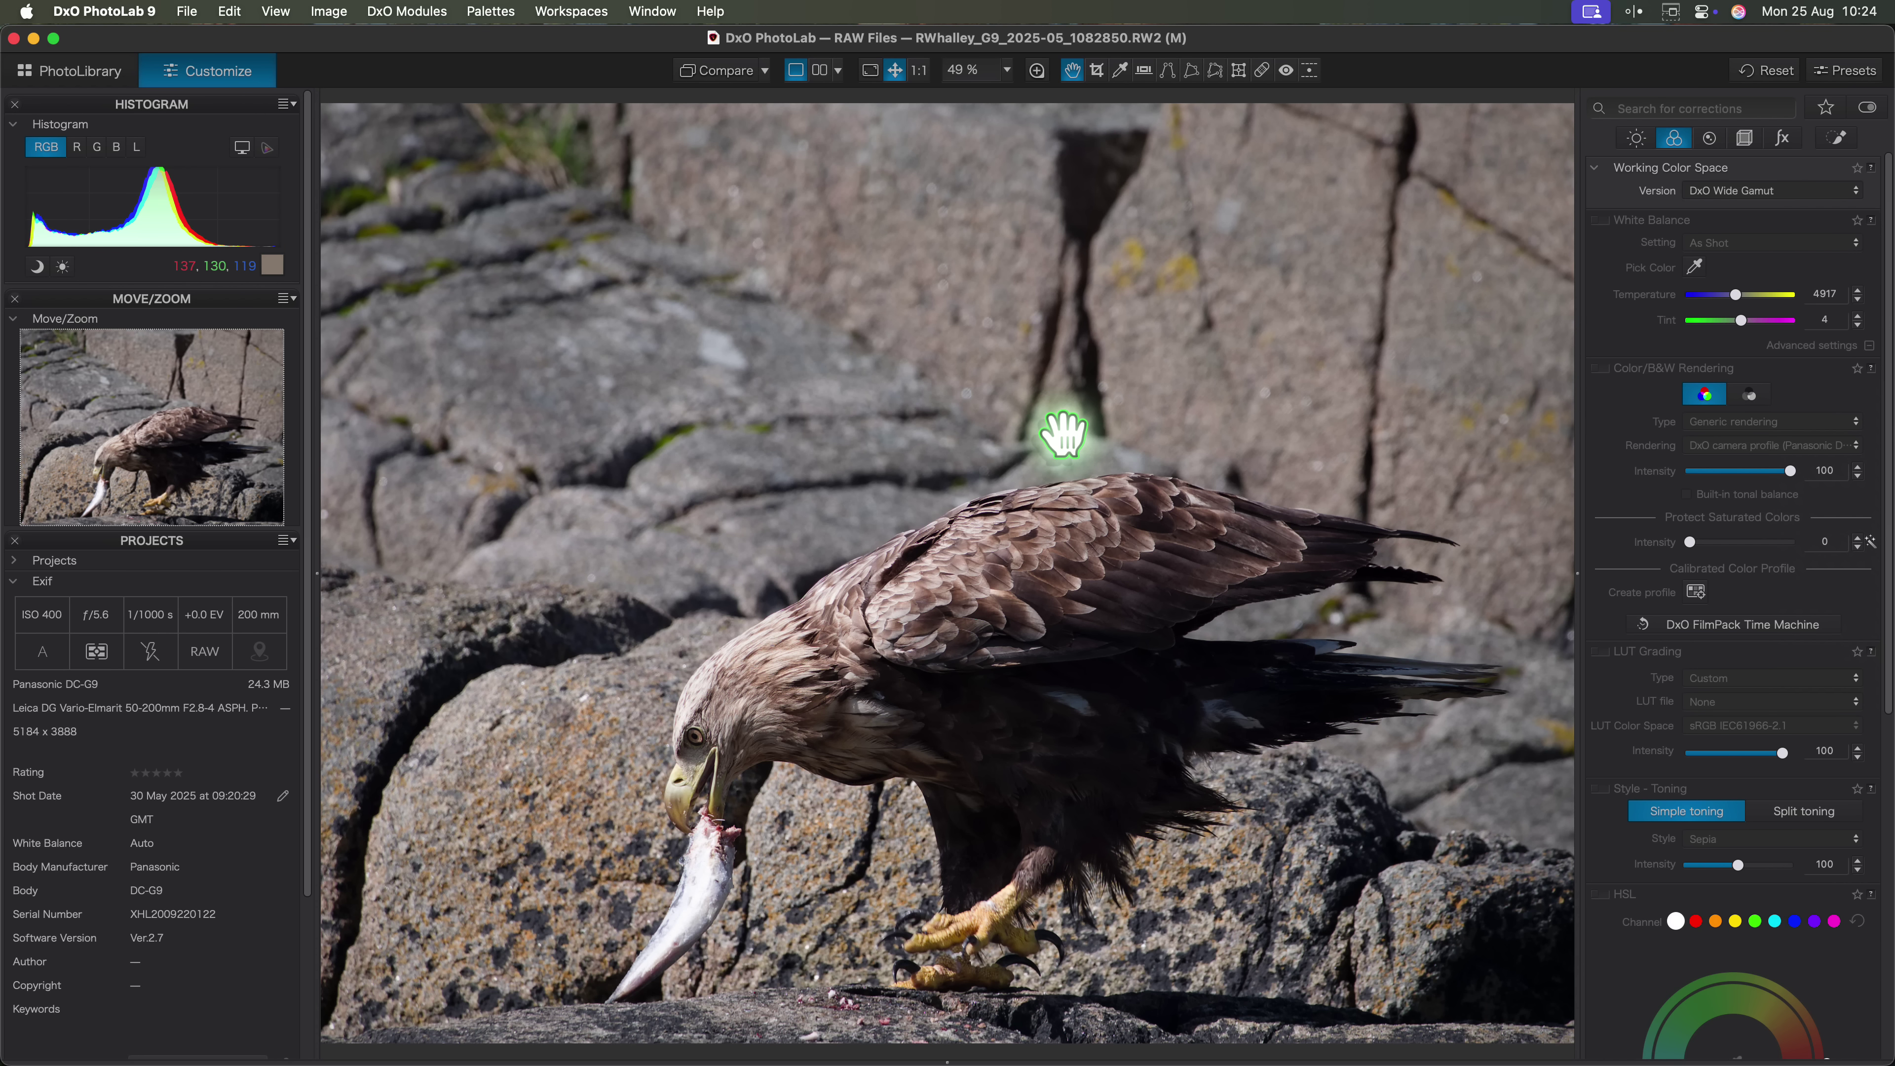
Test the AI Mask on the eagle, subtracting the fish and the rock between its legs.
left_click(1839, 138)
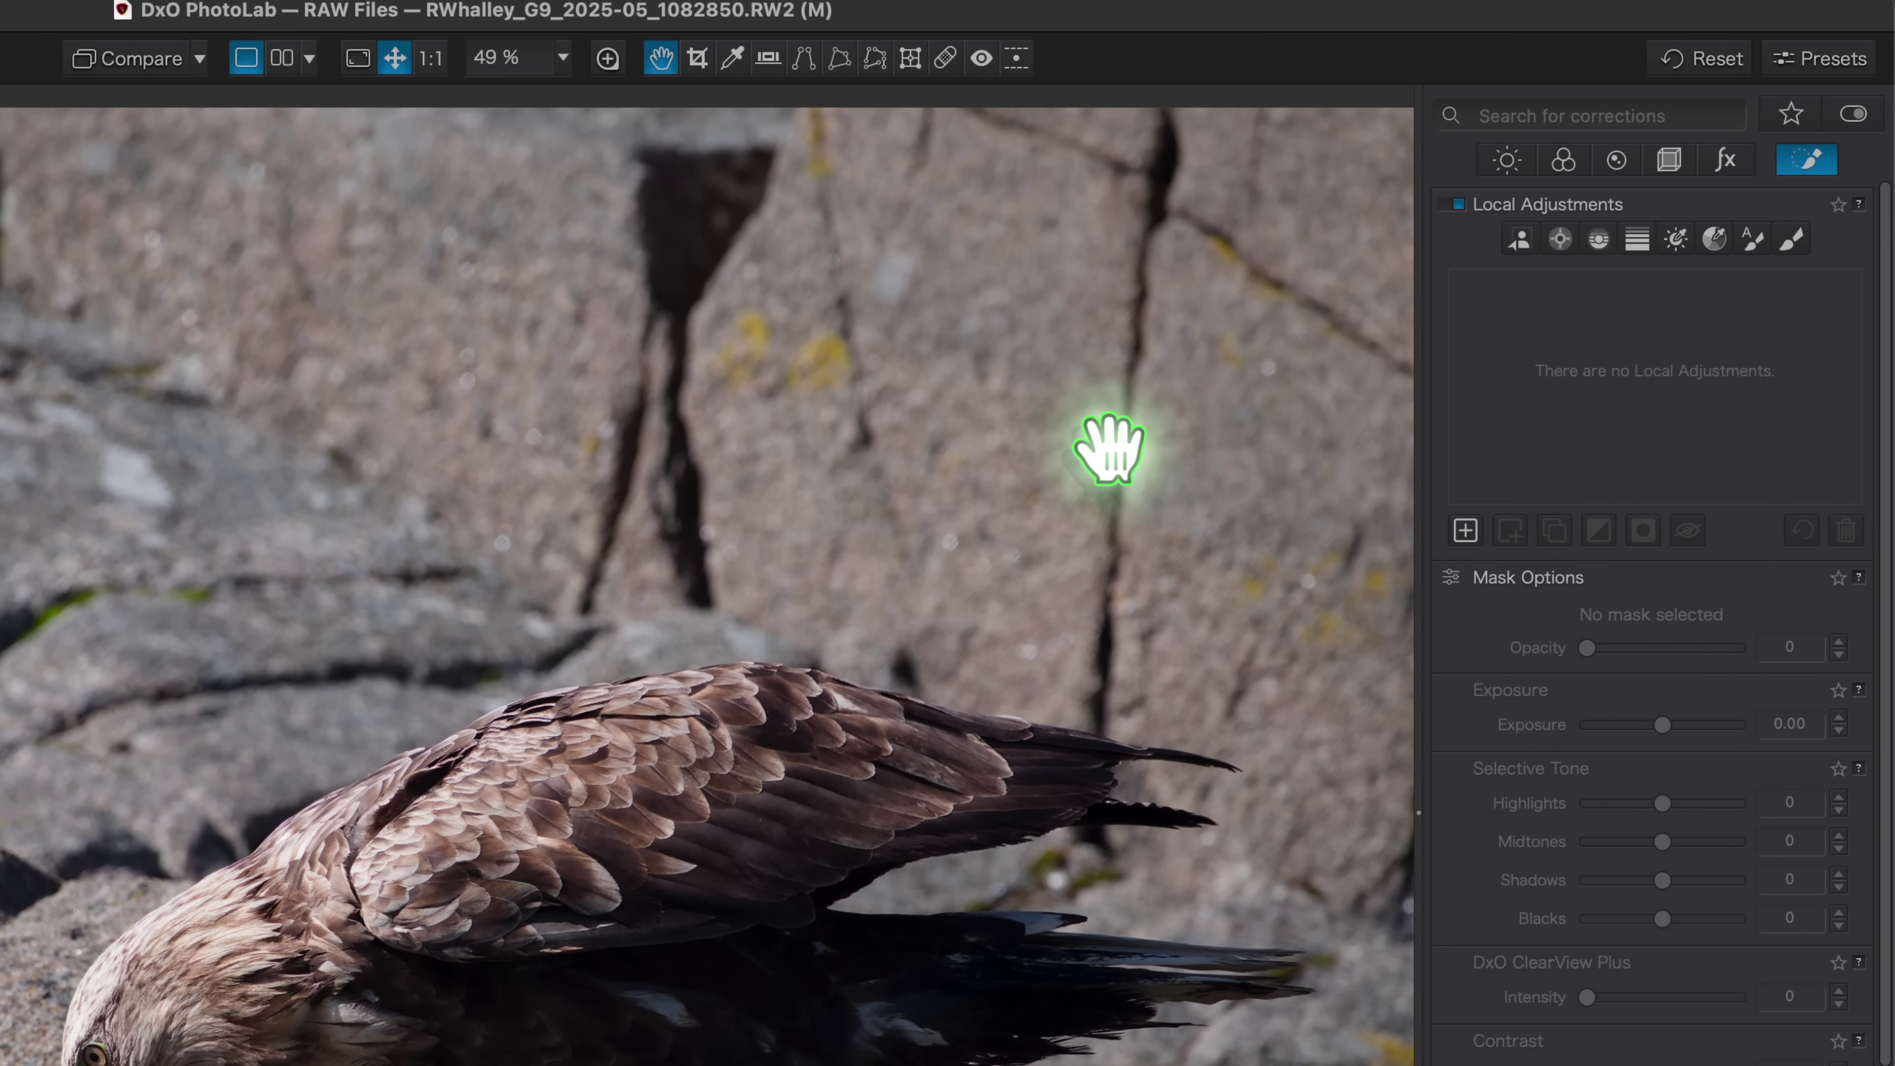
left_click(1520, 241)
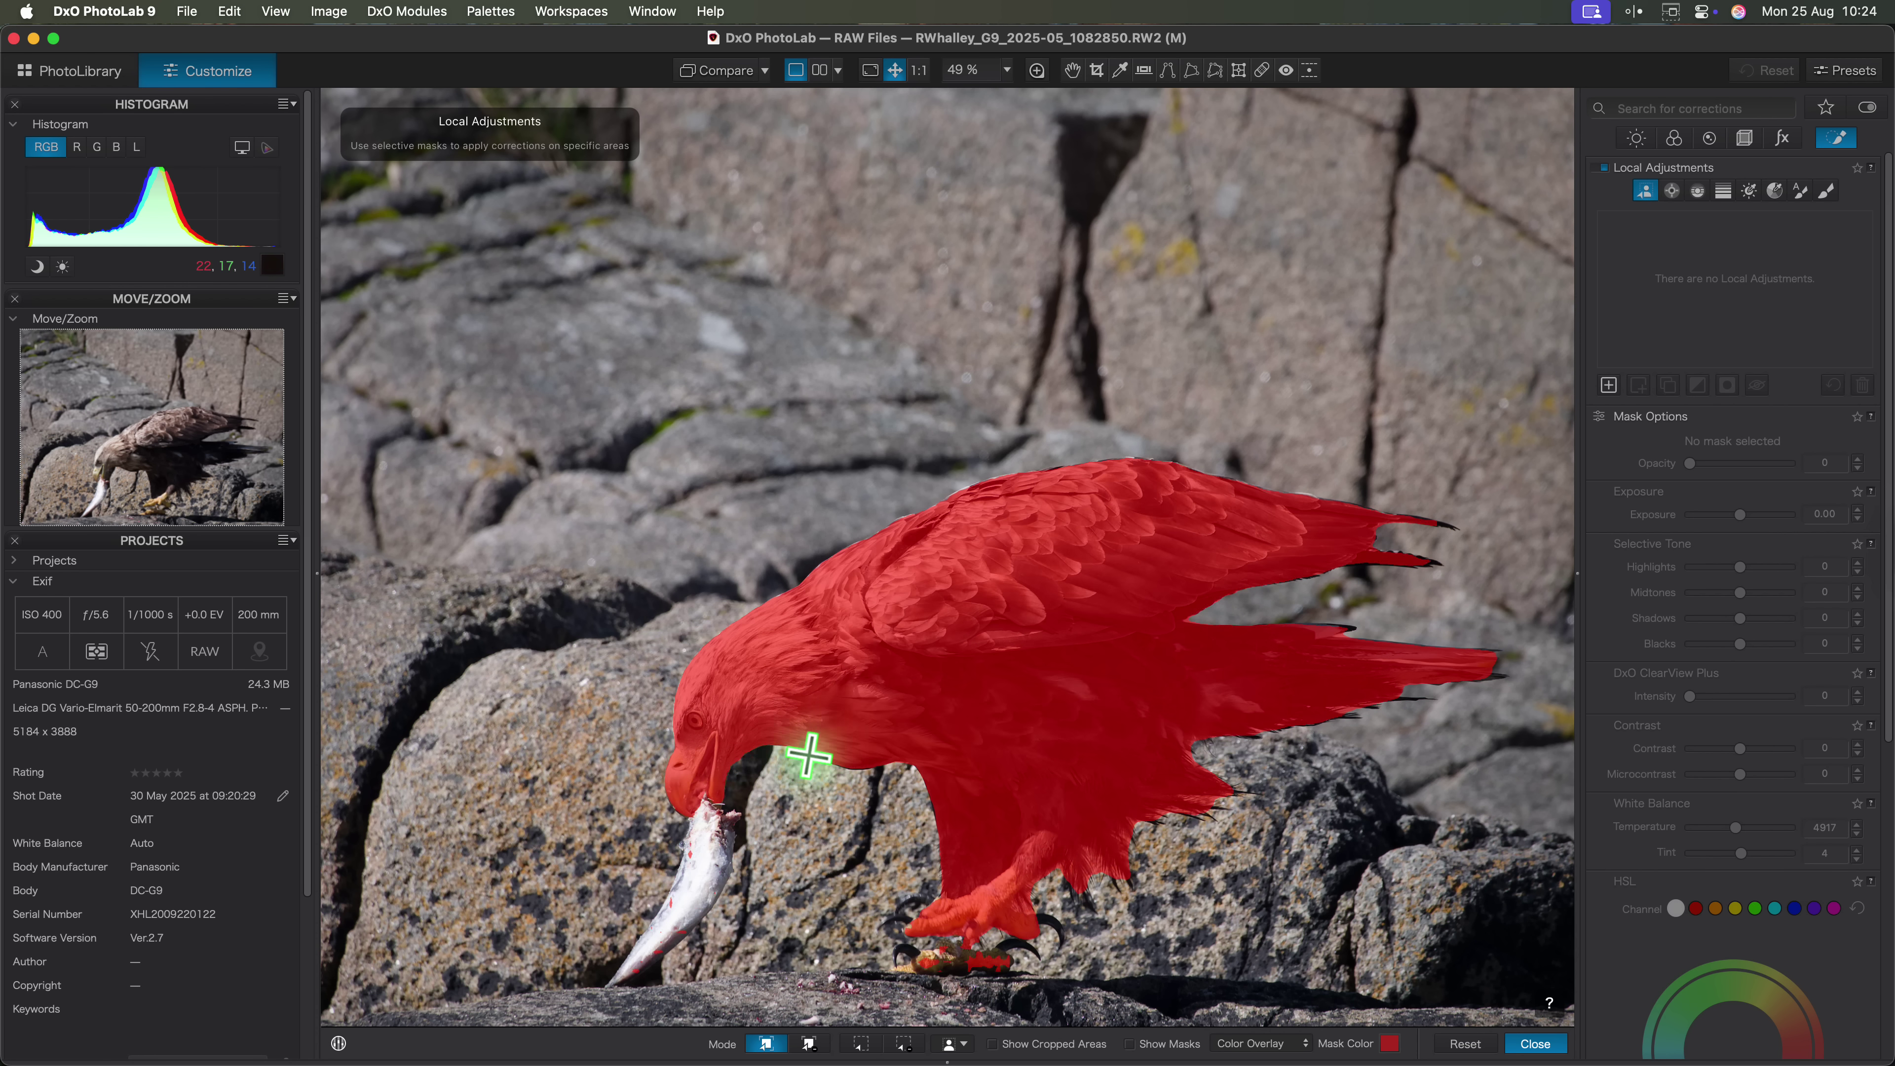
left_click(899, 735)
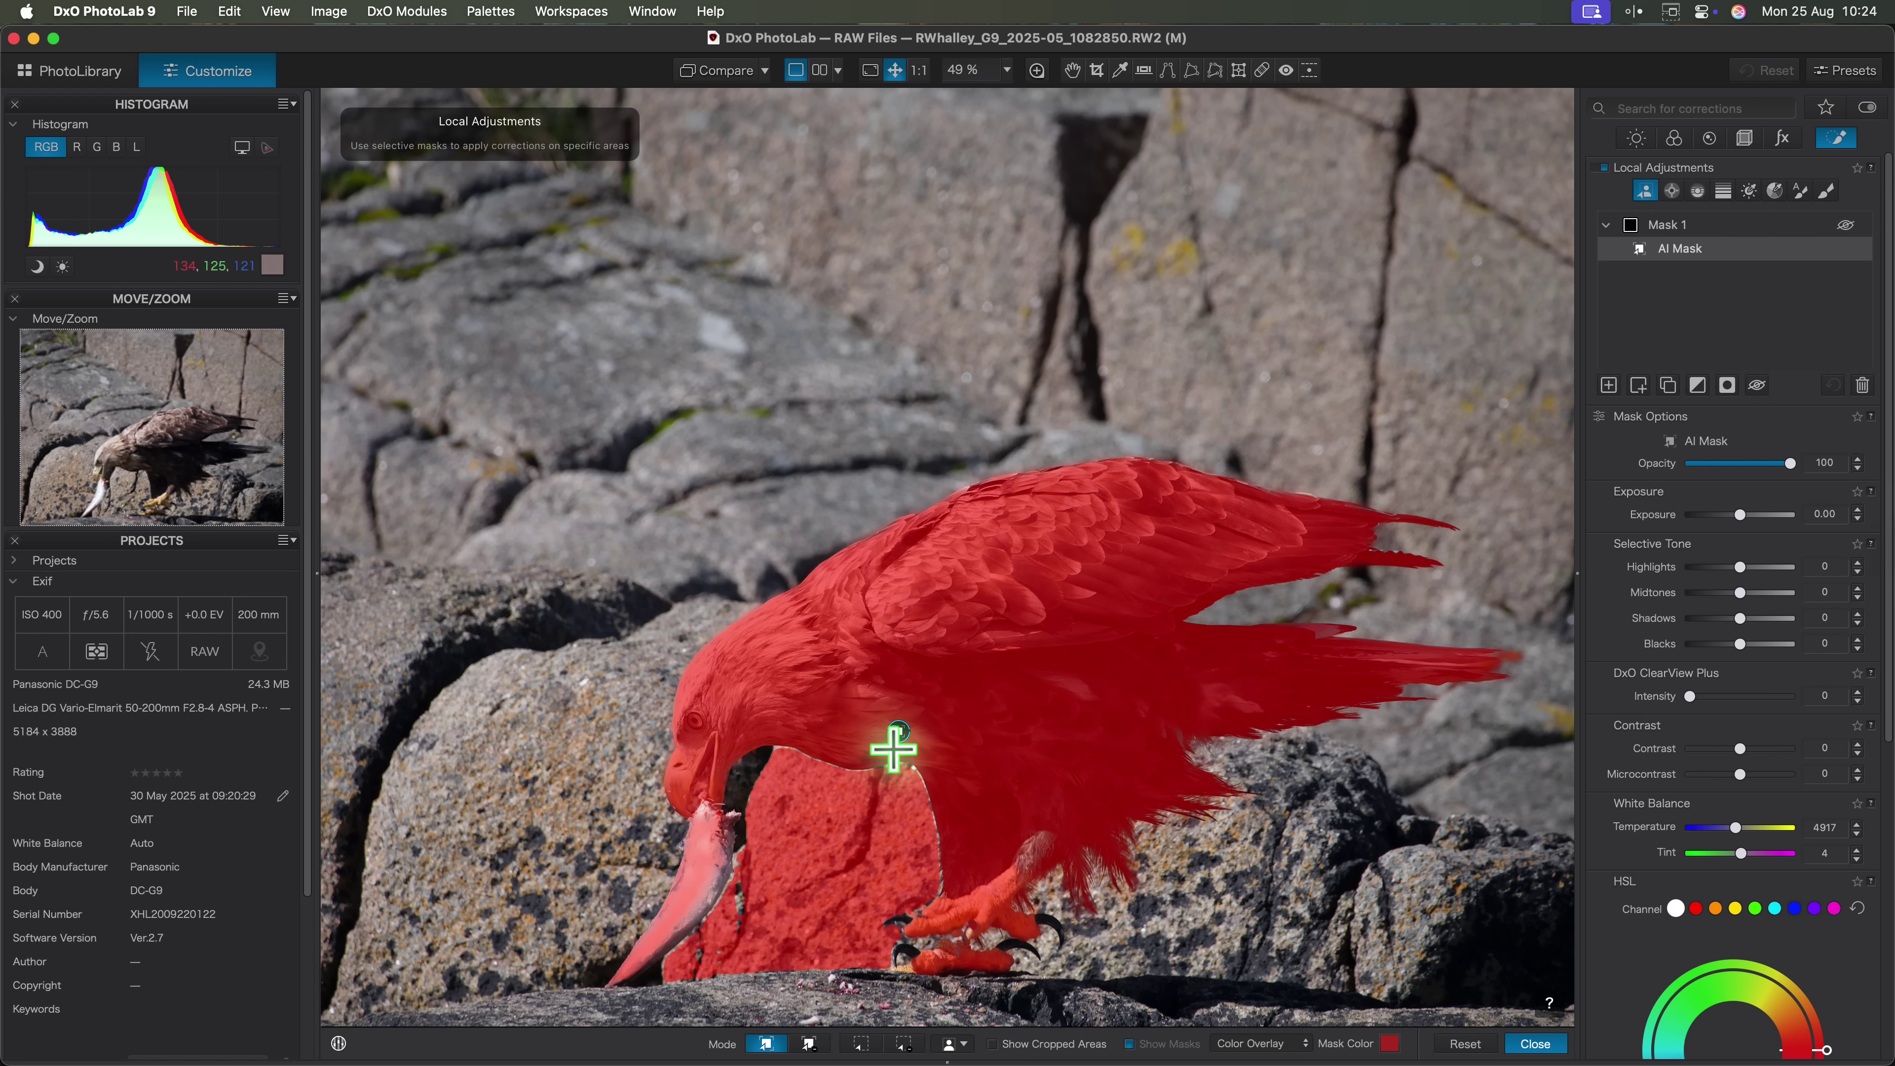
left_click(810, 1042)
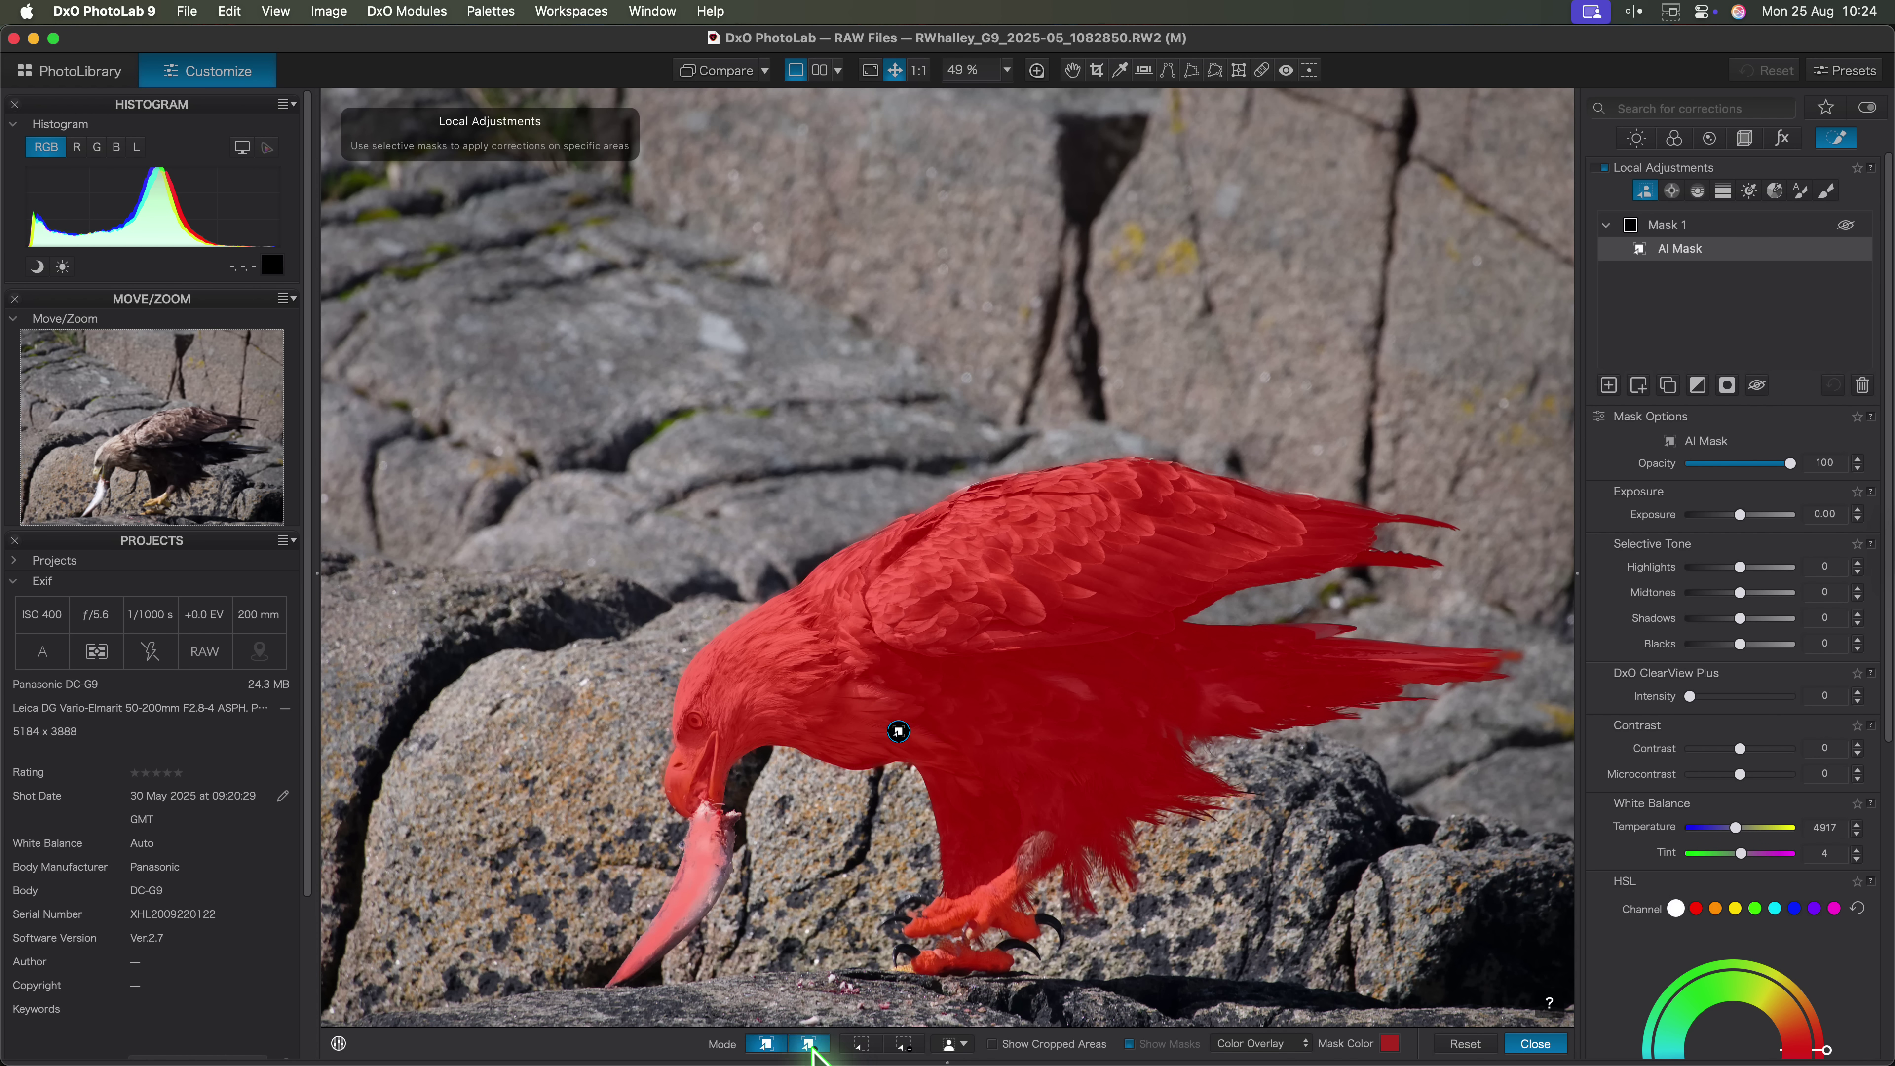
left_click(693, 872)
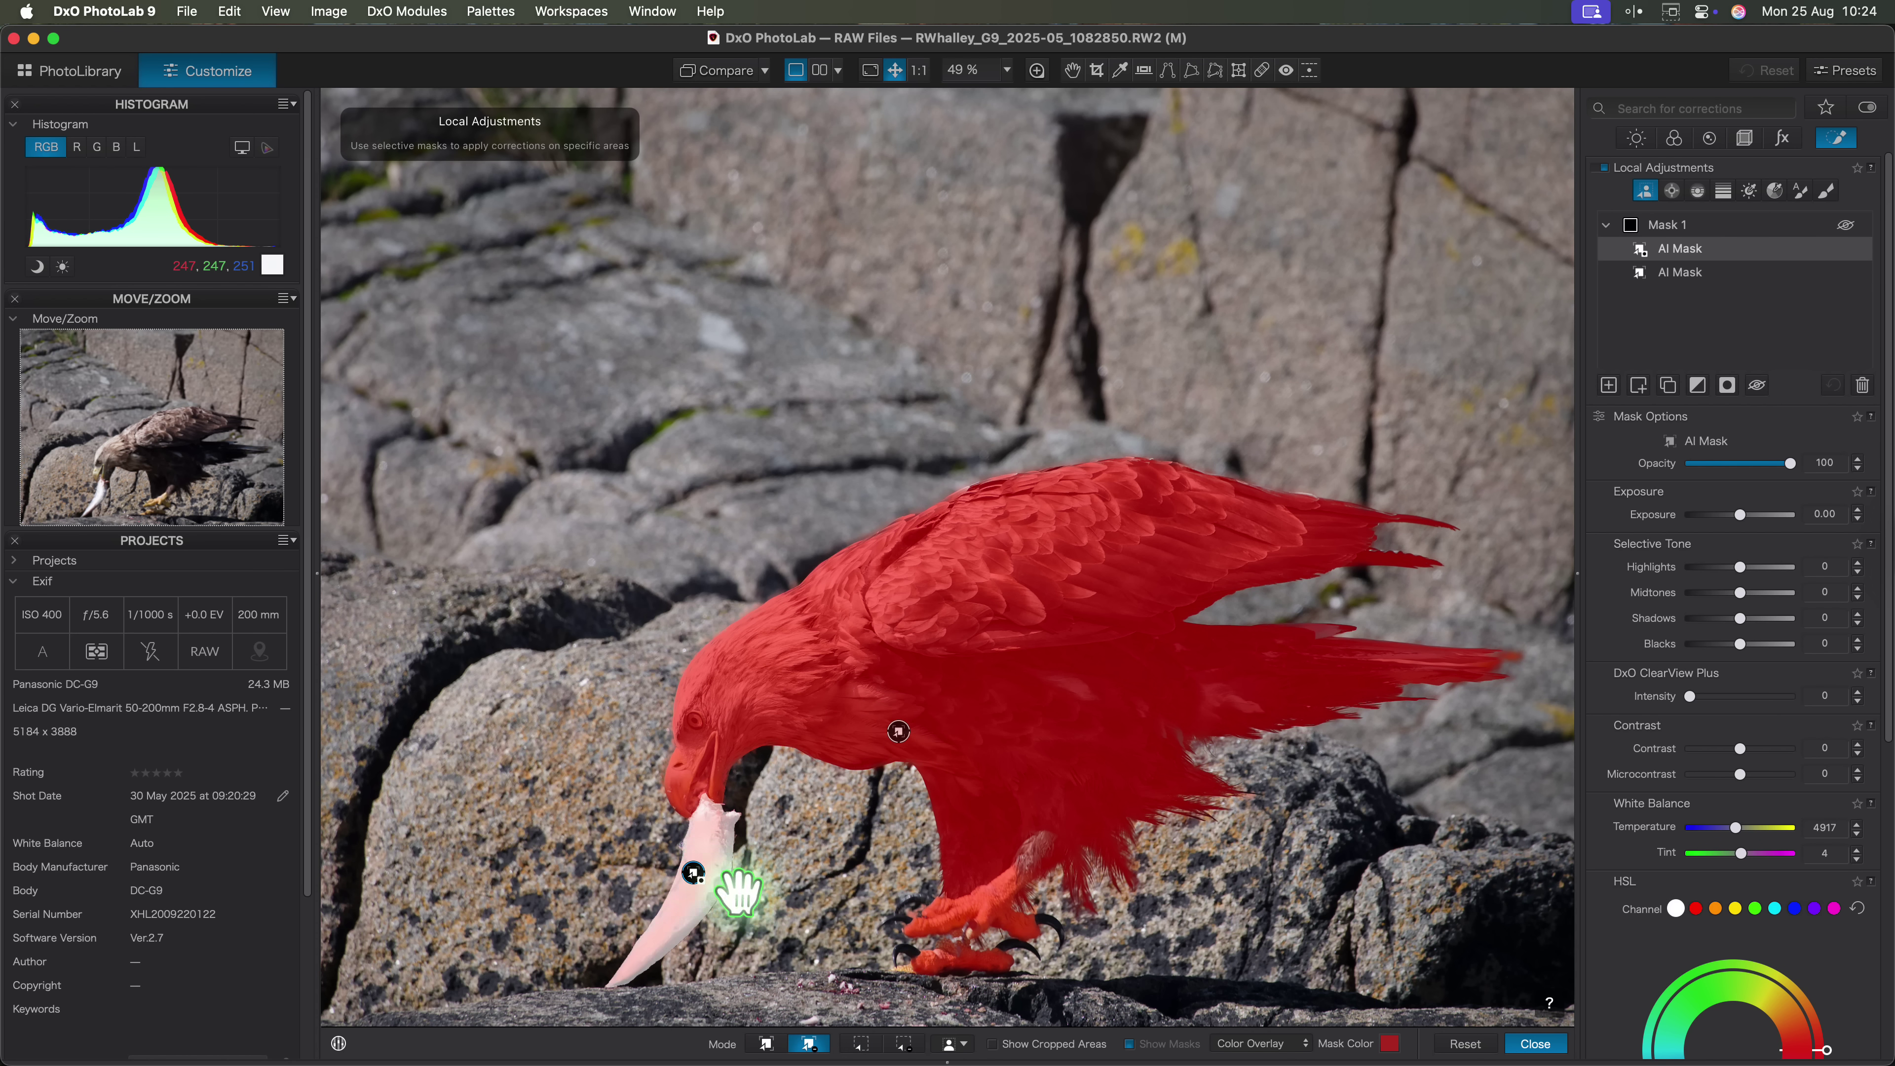
left_click(843, 868)
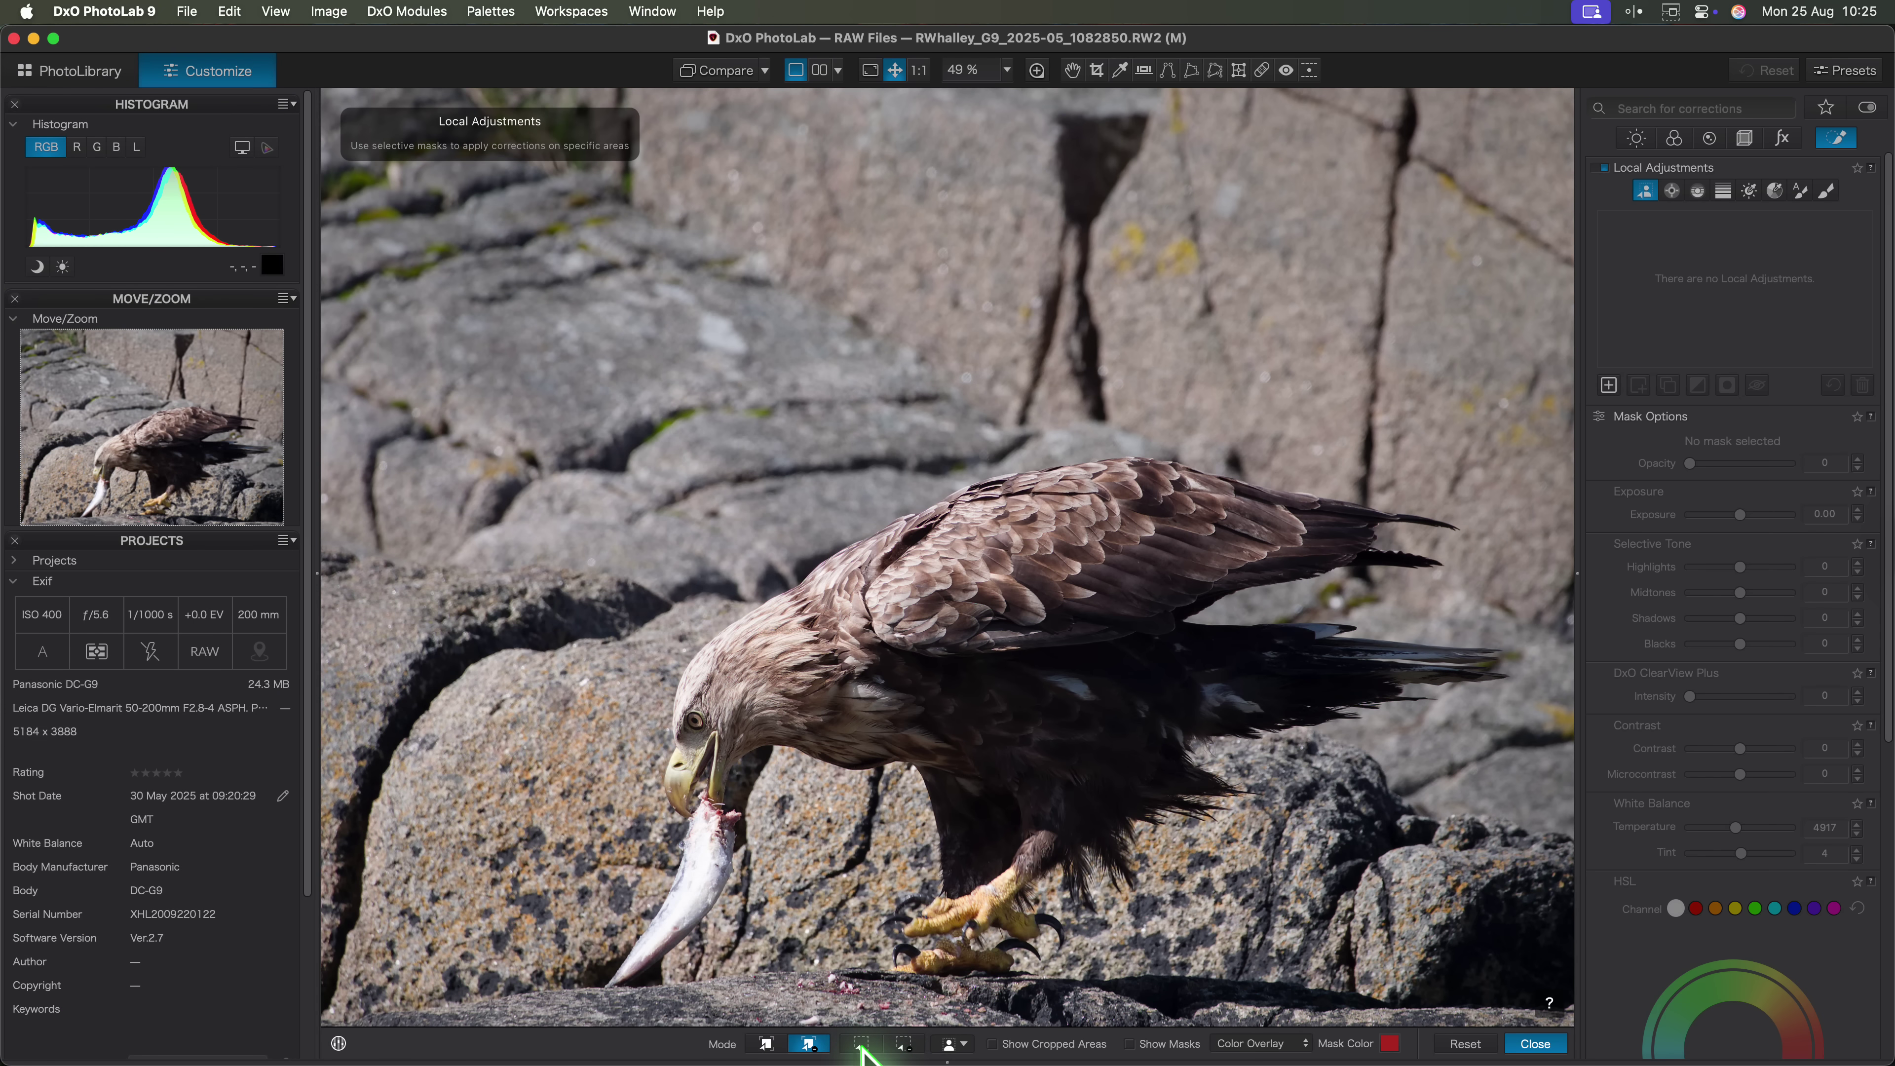
Try a box-drawn AI mask around the rock and automatic Animals category masking.
left_click(861, 1044)
left_click_drag(555, 340, 1536, 1008)
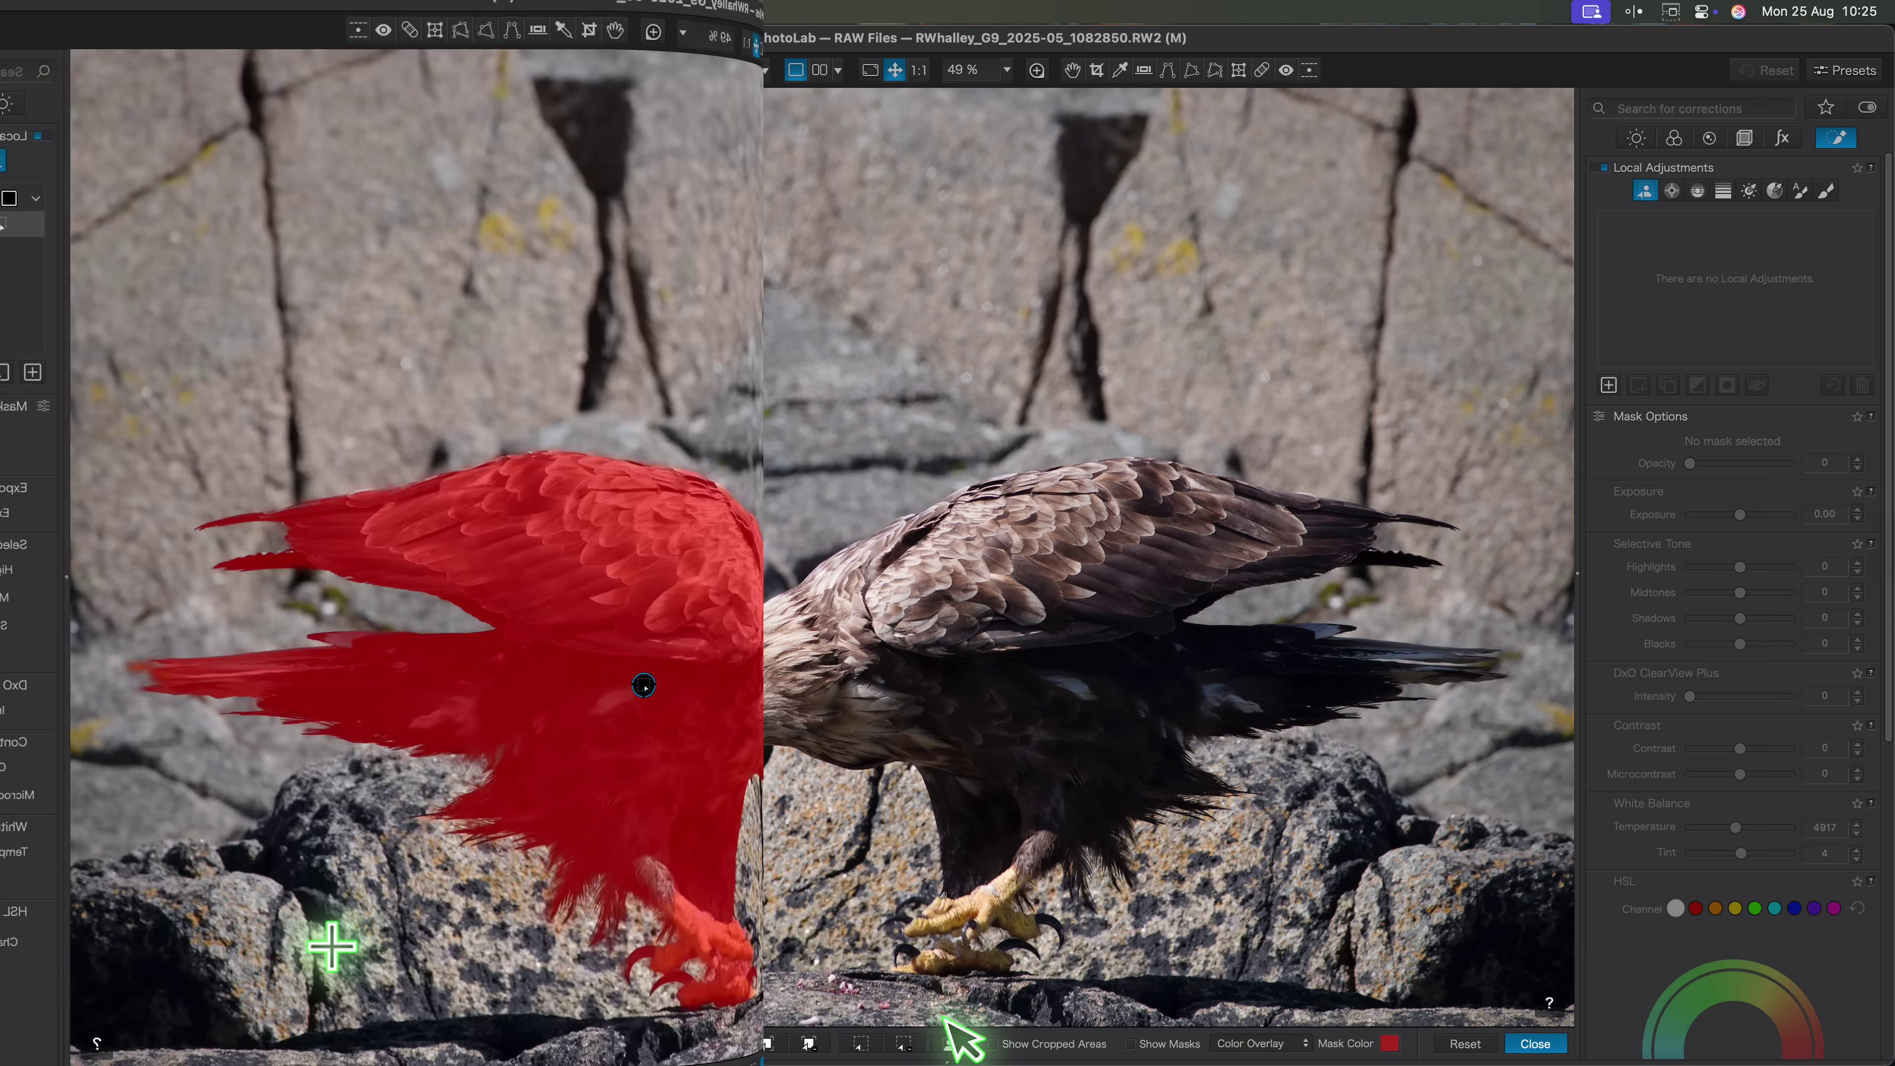
left_click(962, 1044)
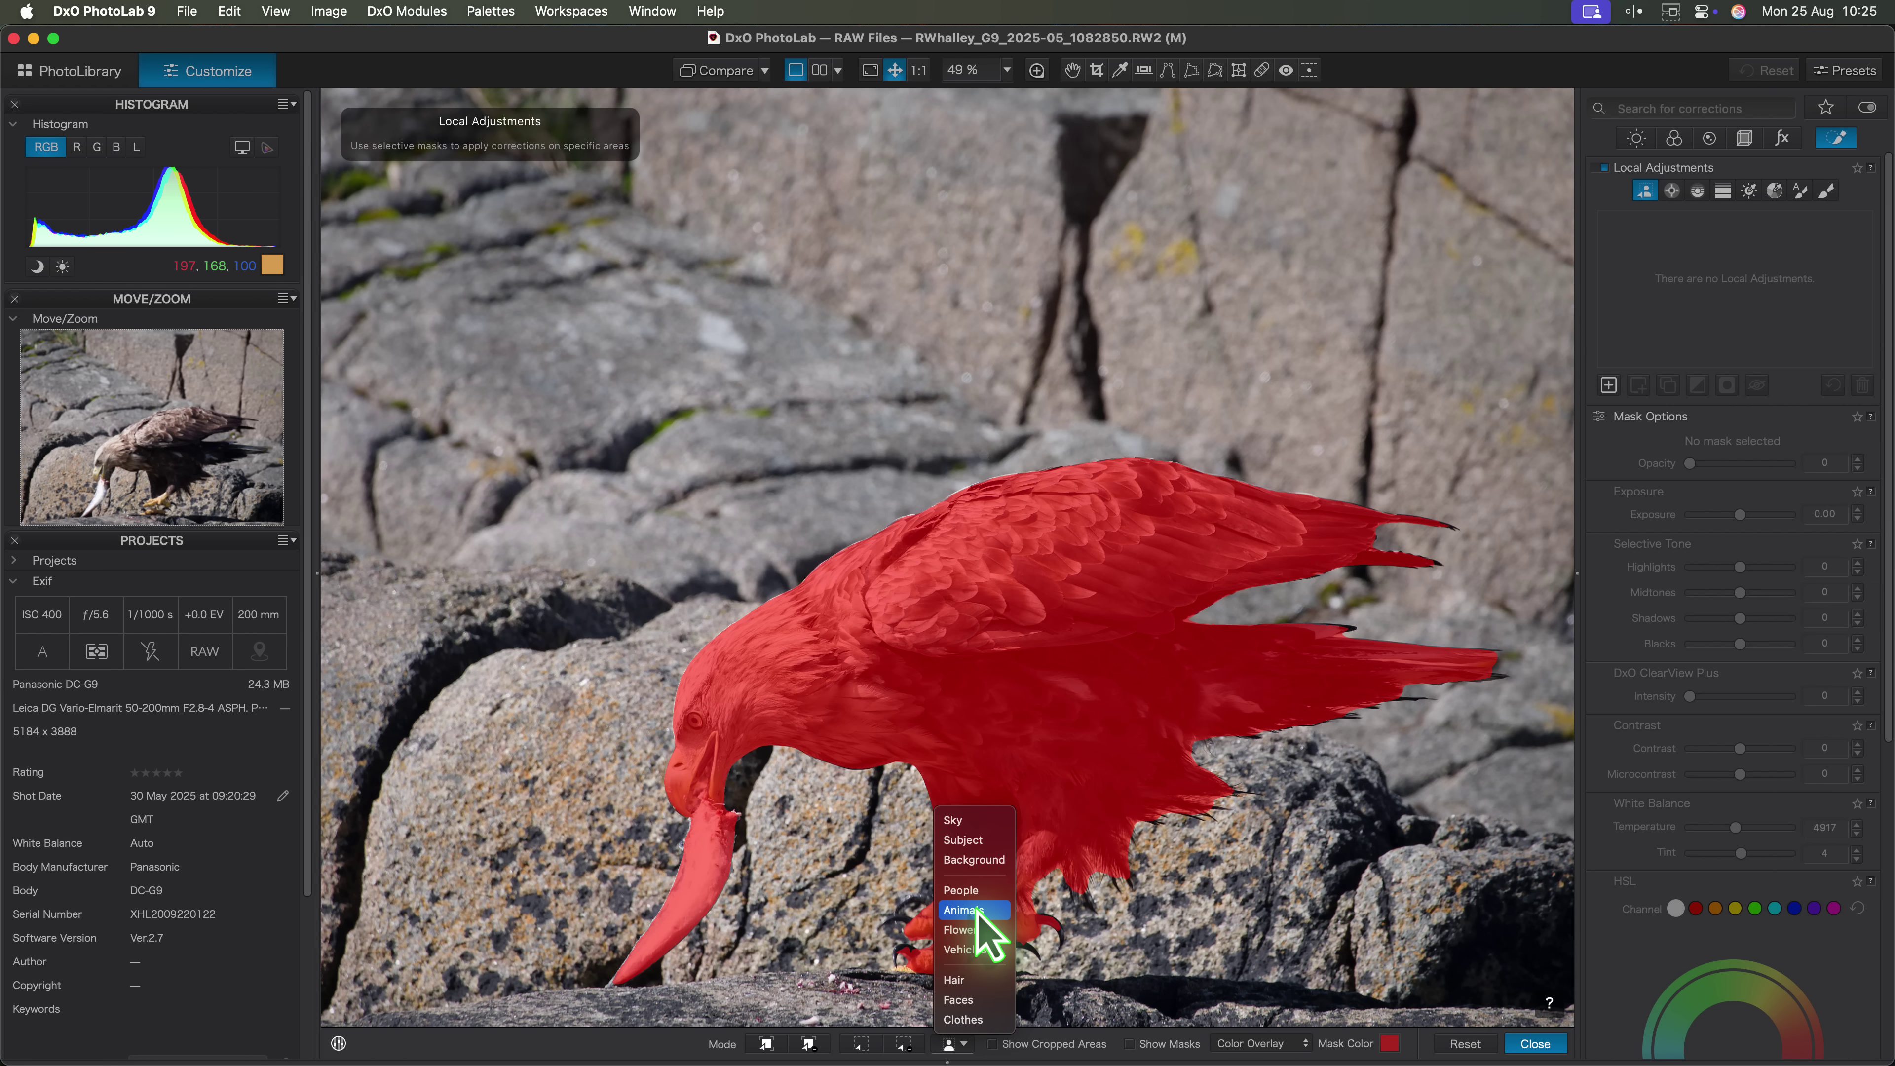
left_click(970, 910)
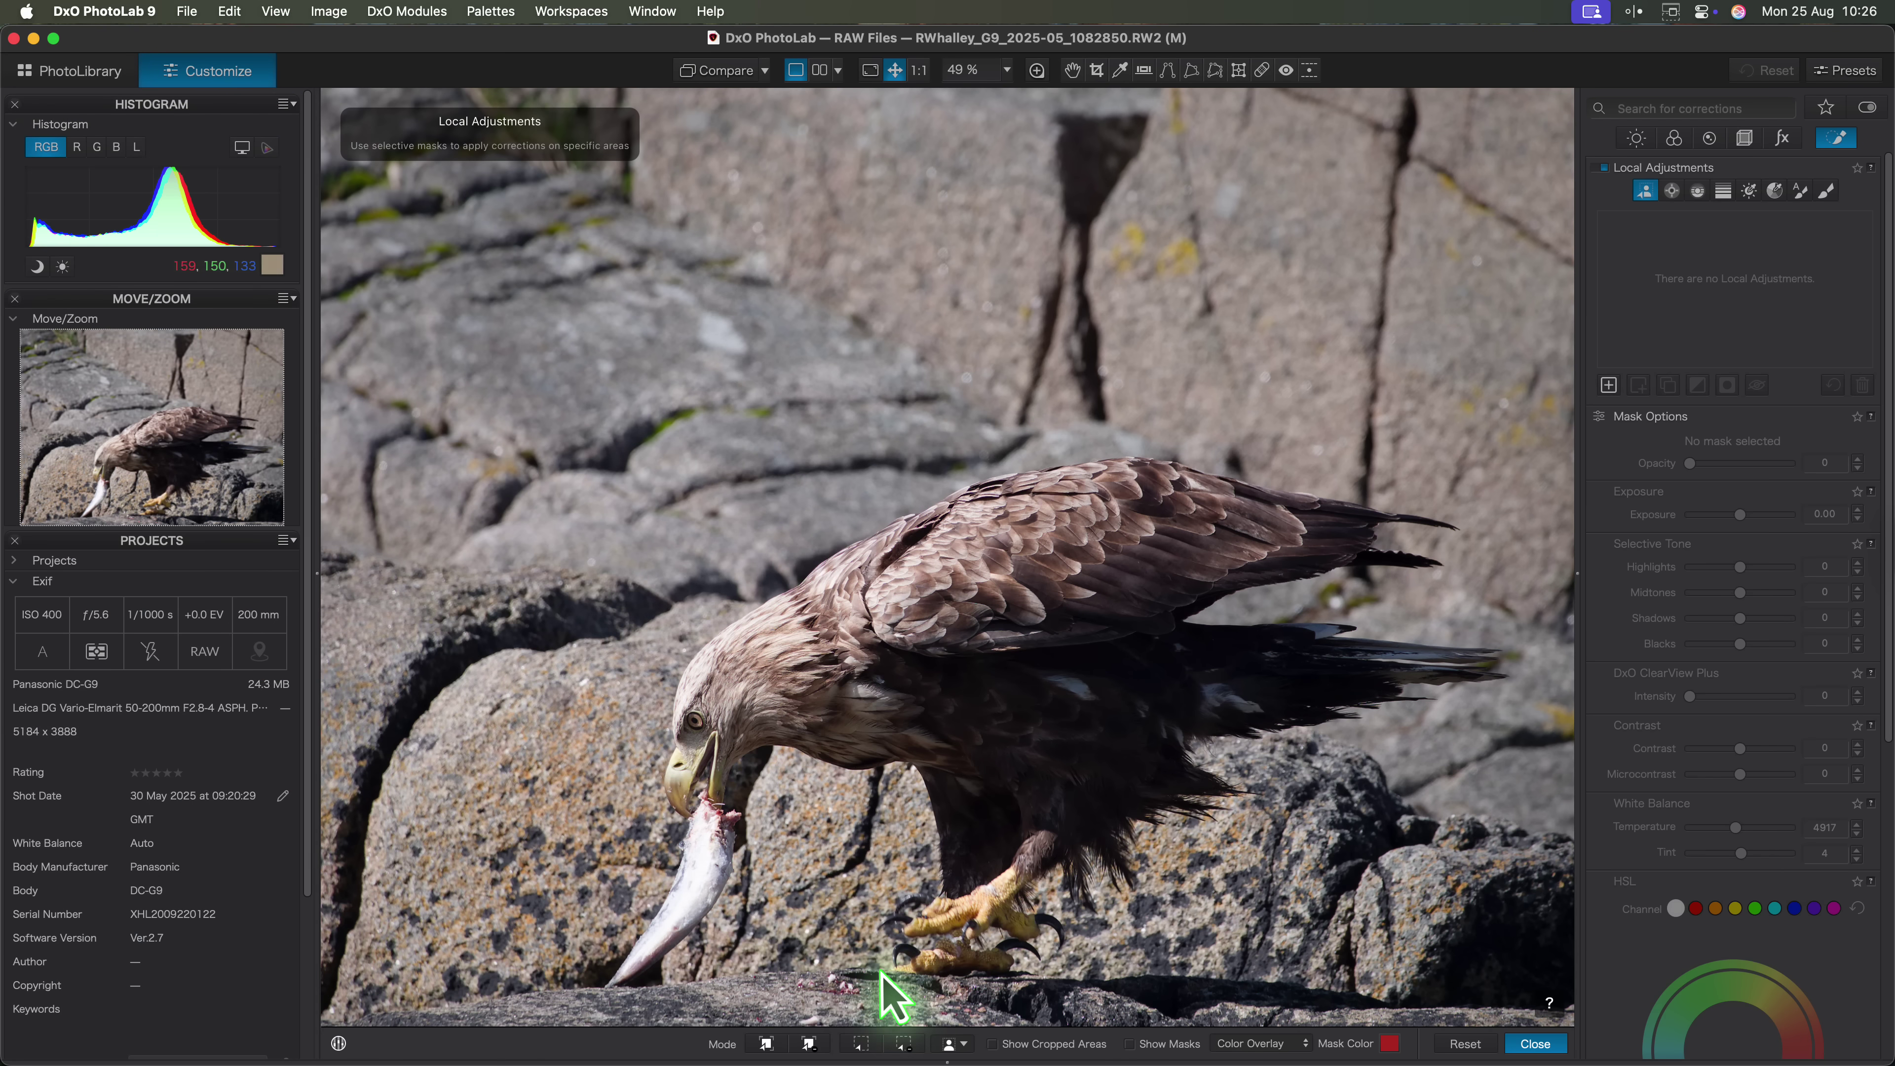
Mask the eagle with a single click-mode AI selection and lift its shadows to about 26.
left_click(766, 1043)
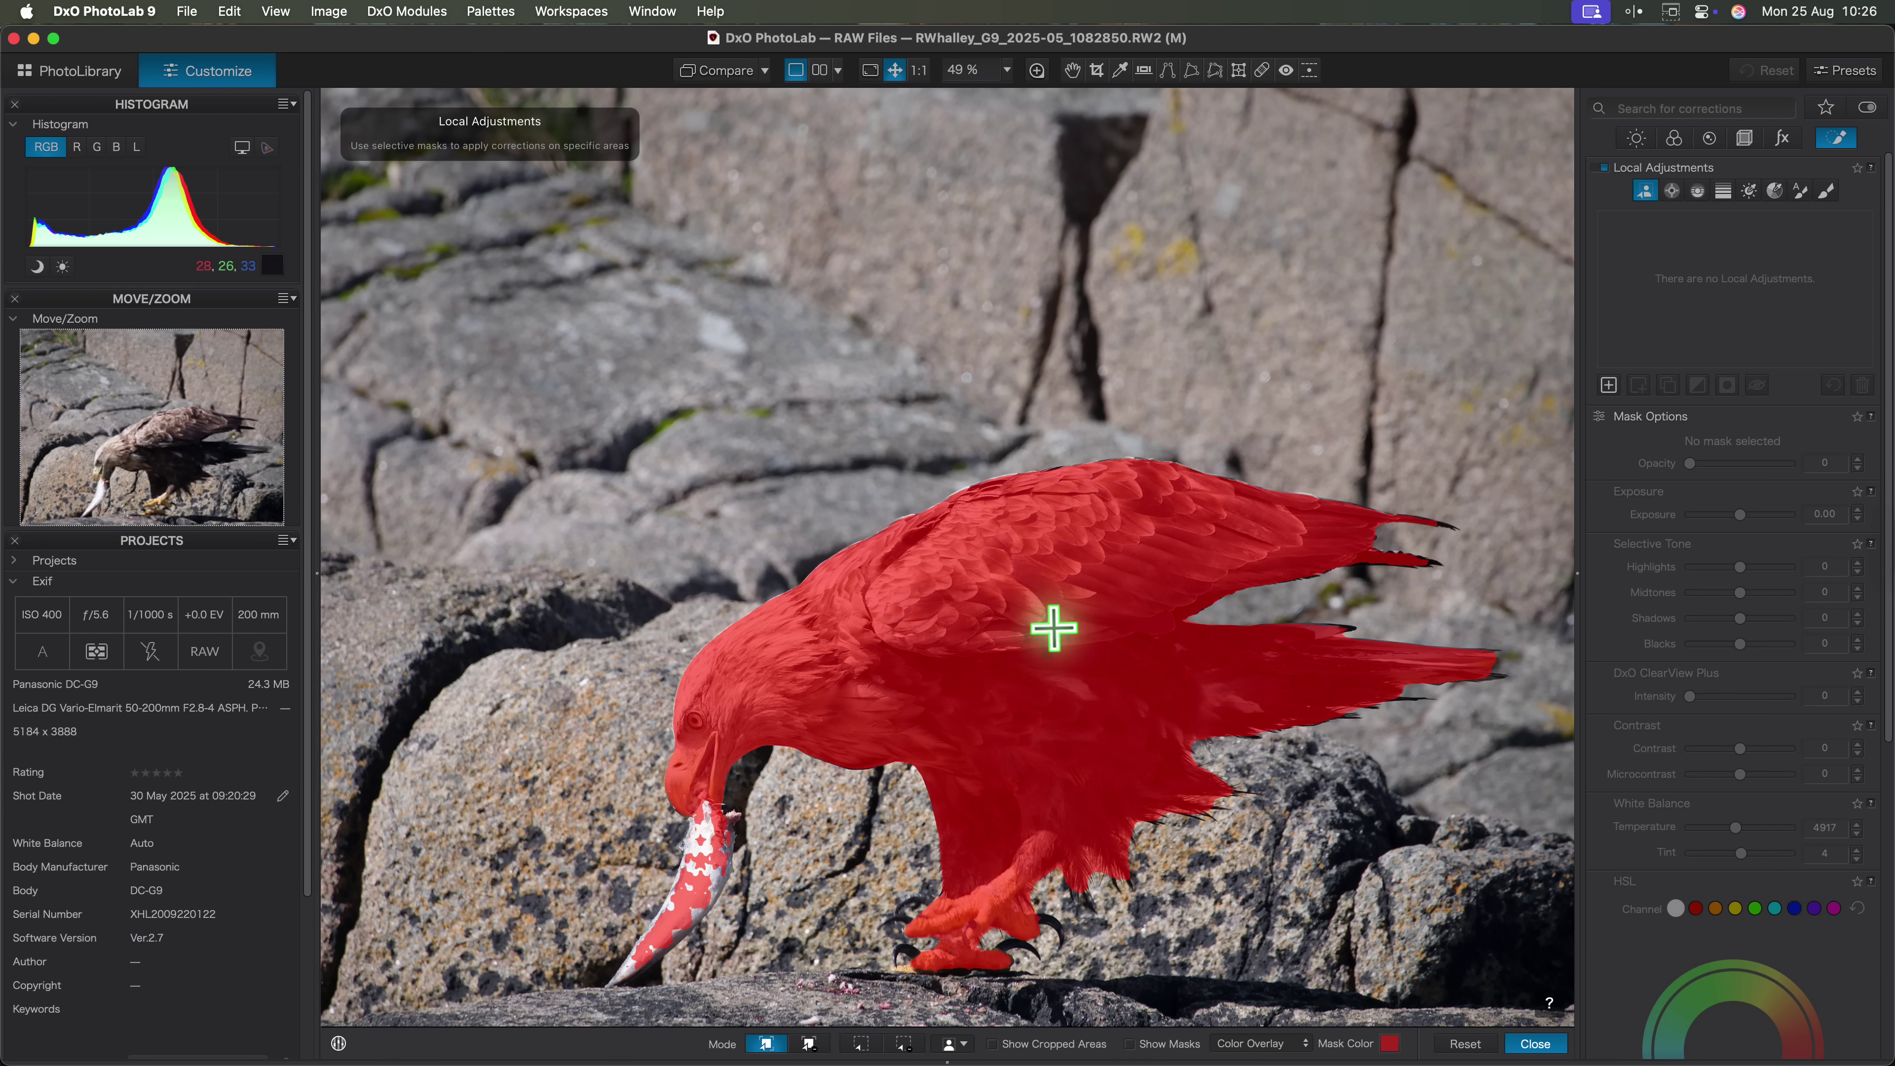
left_click(866, 641)
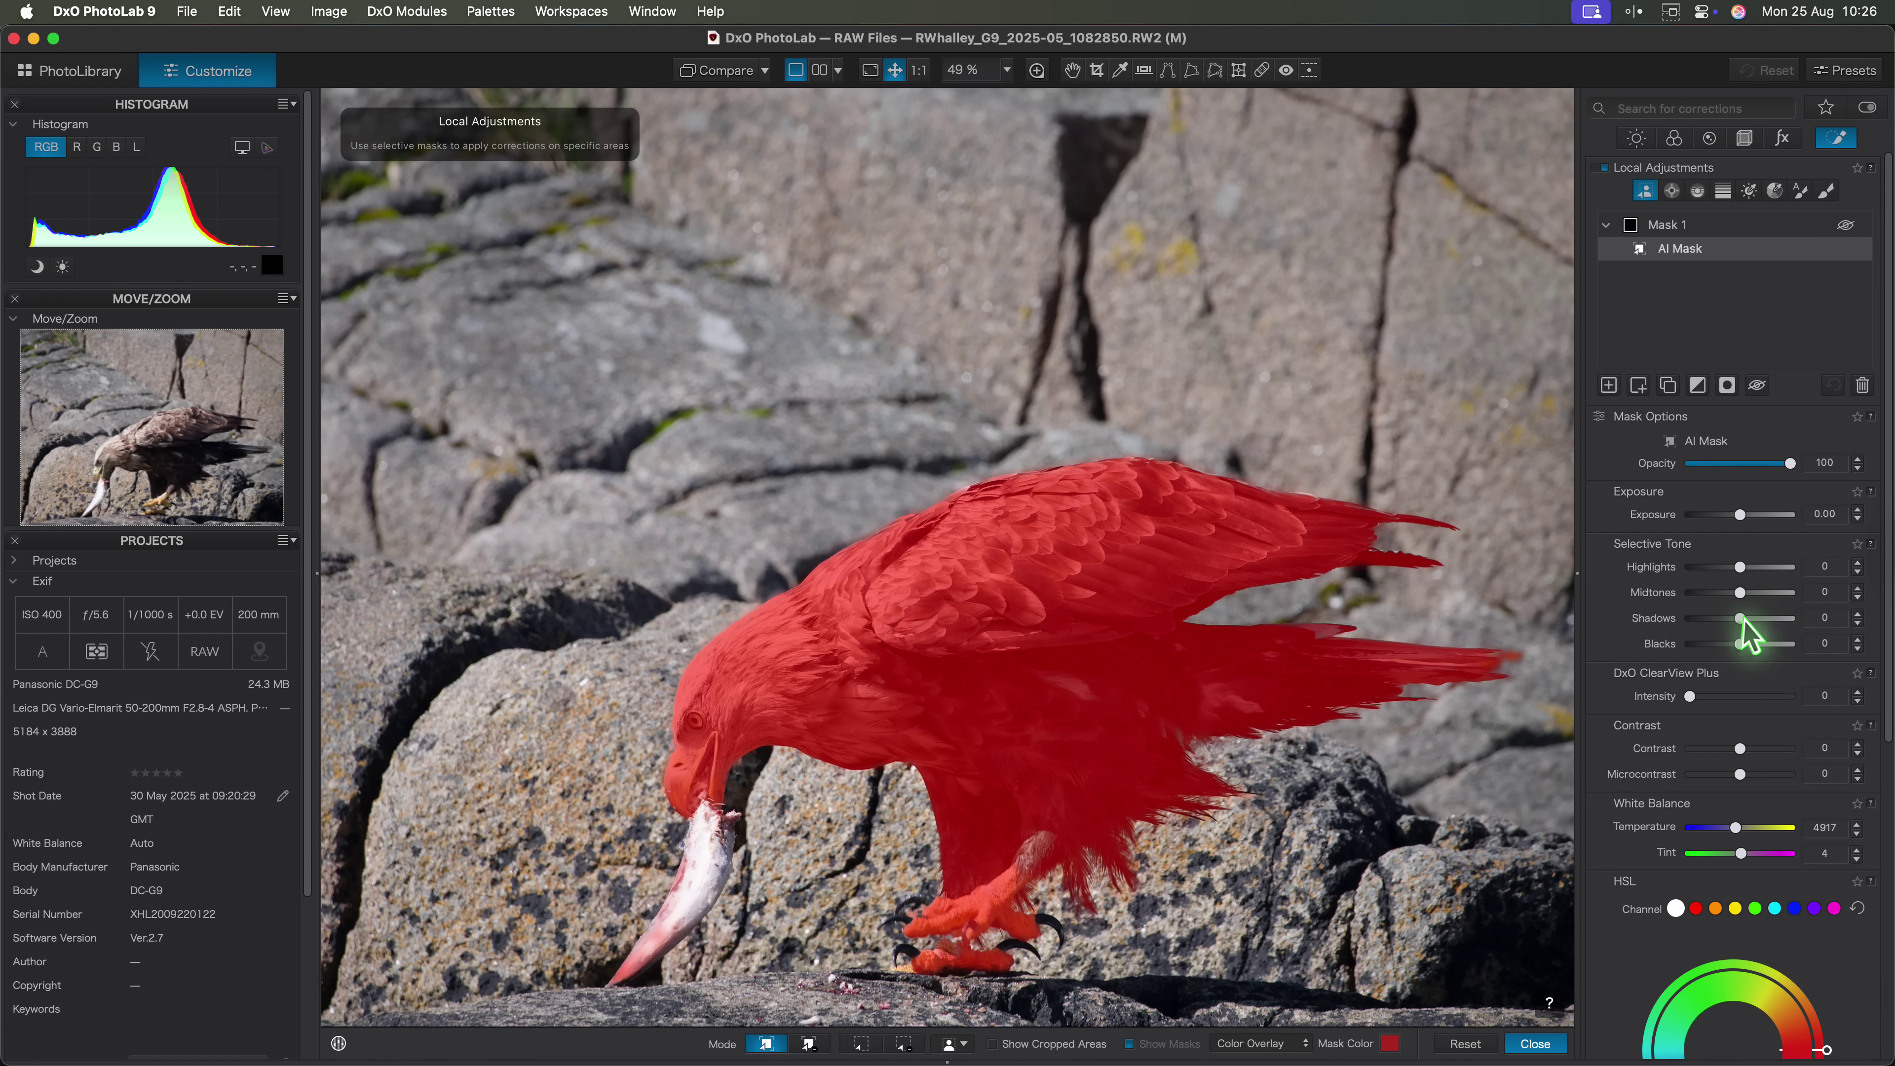
left_click_drag(1740, 618, 1758, 621)
scroll(1758, 623, "down", 6)
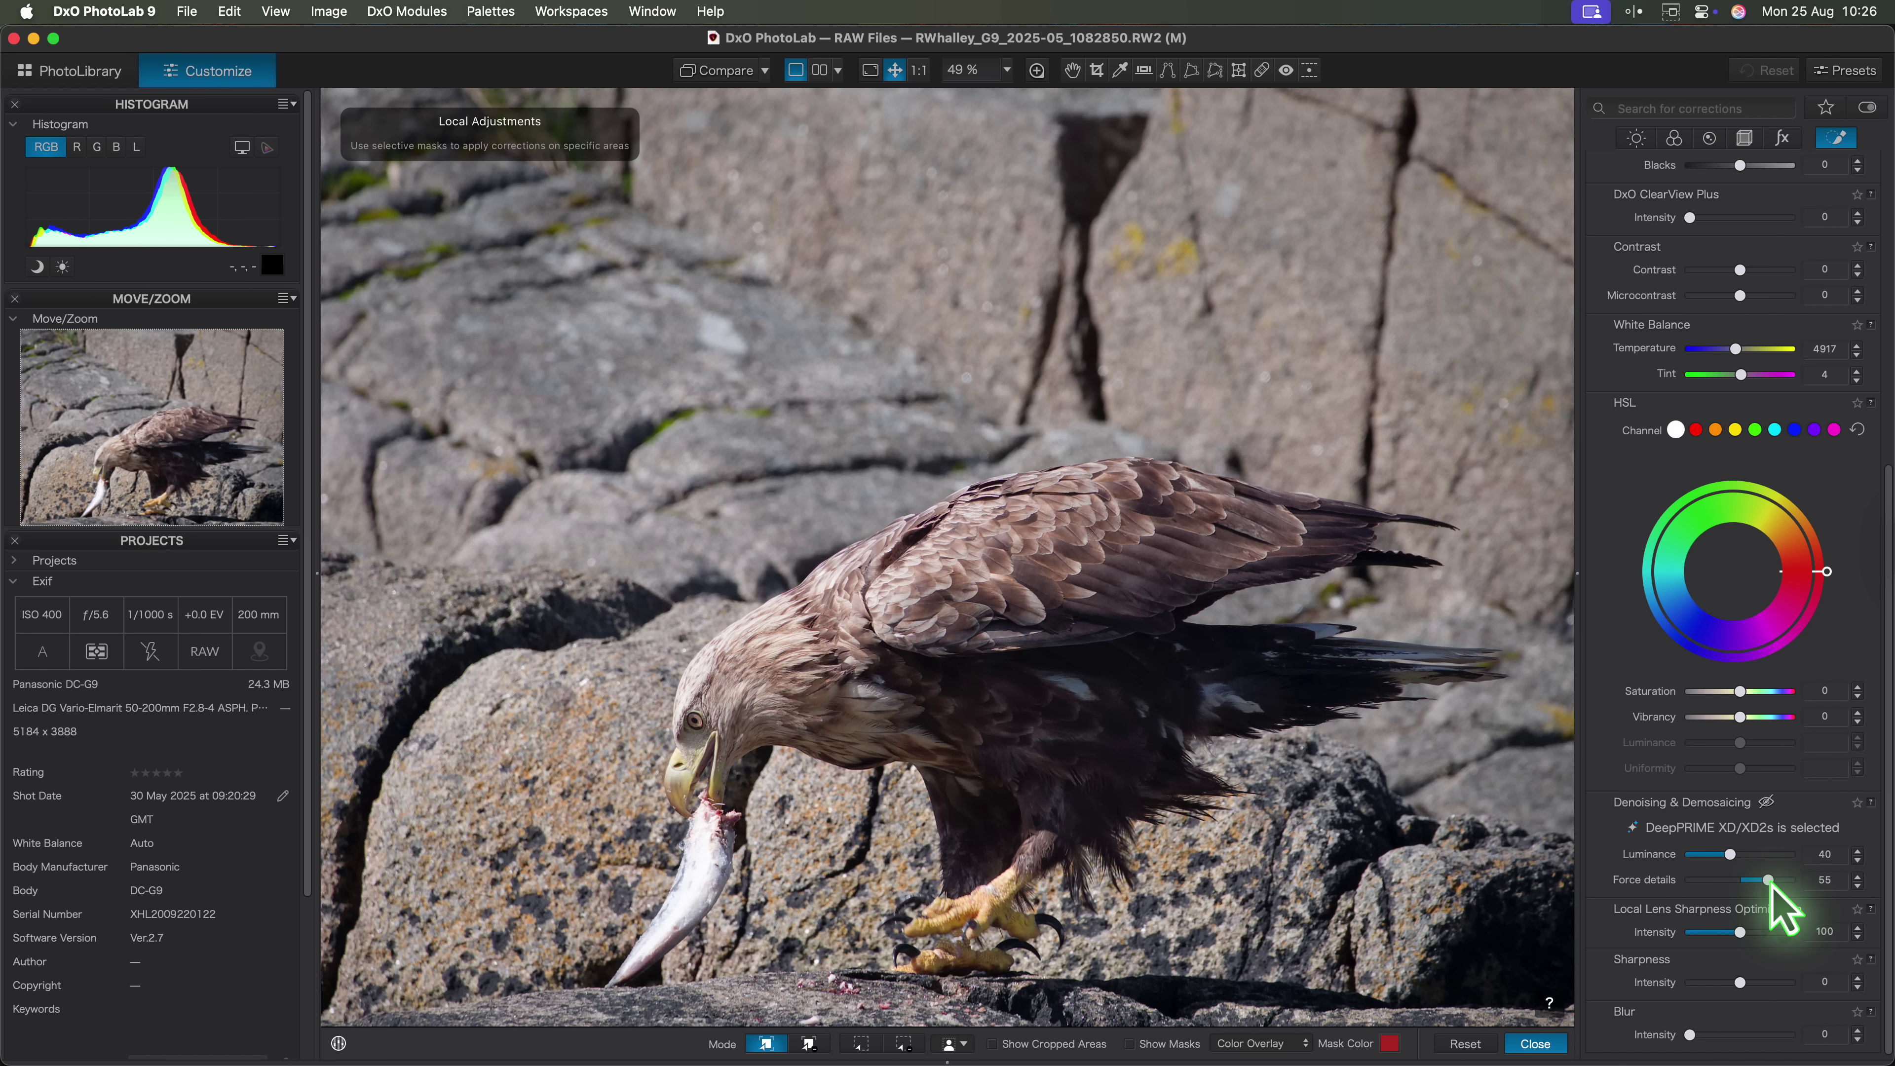
Set the eagle's local lens sharpness to about 108, checking its head in the loupe.
left_click_drag(1740, 932, 1754, 938)
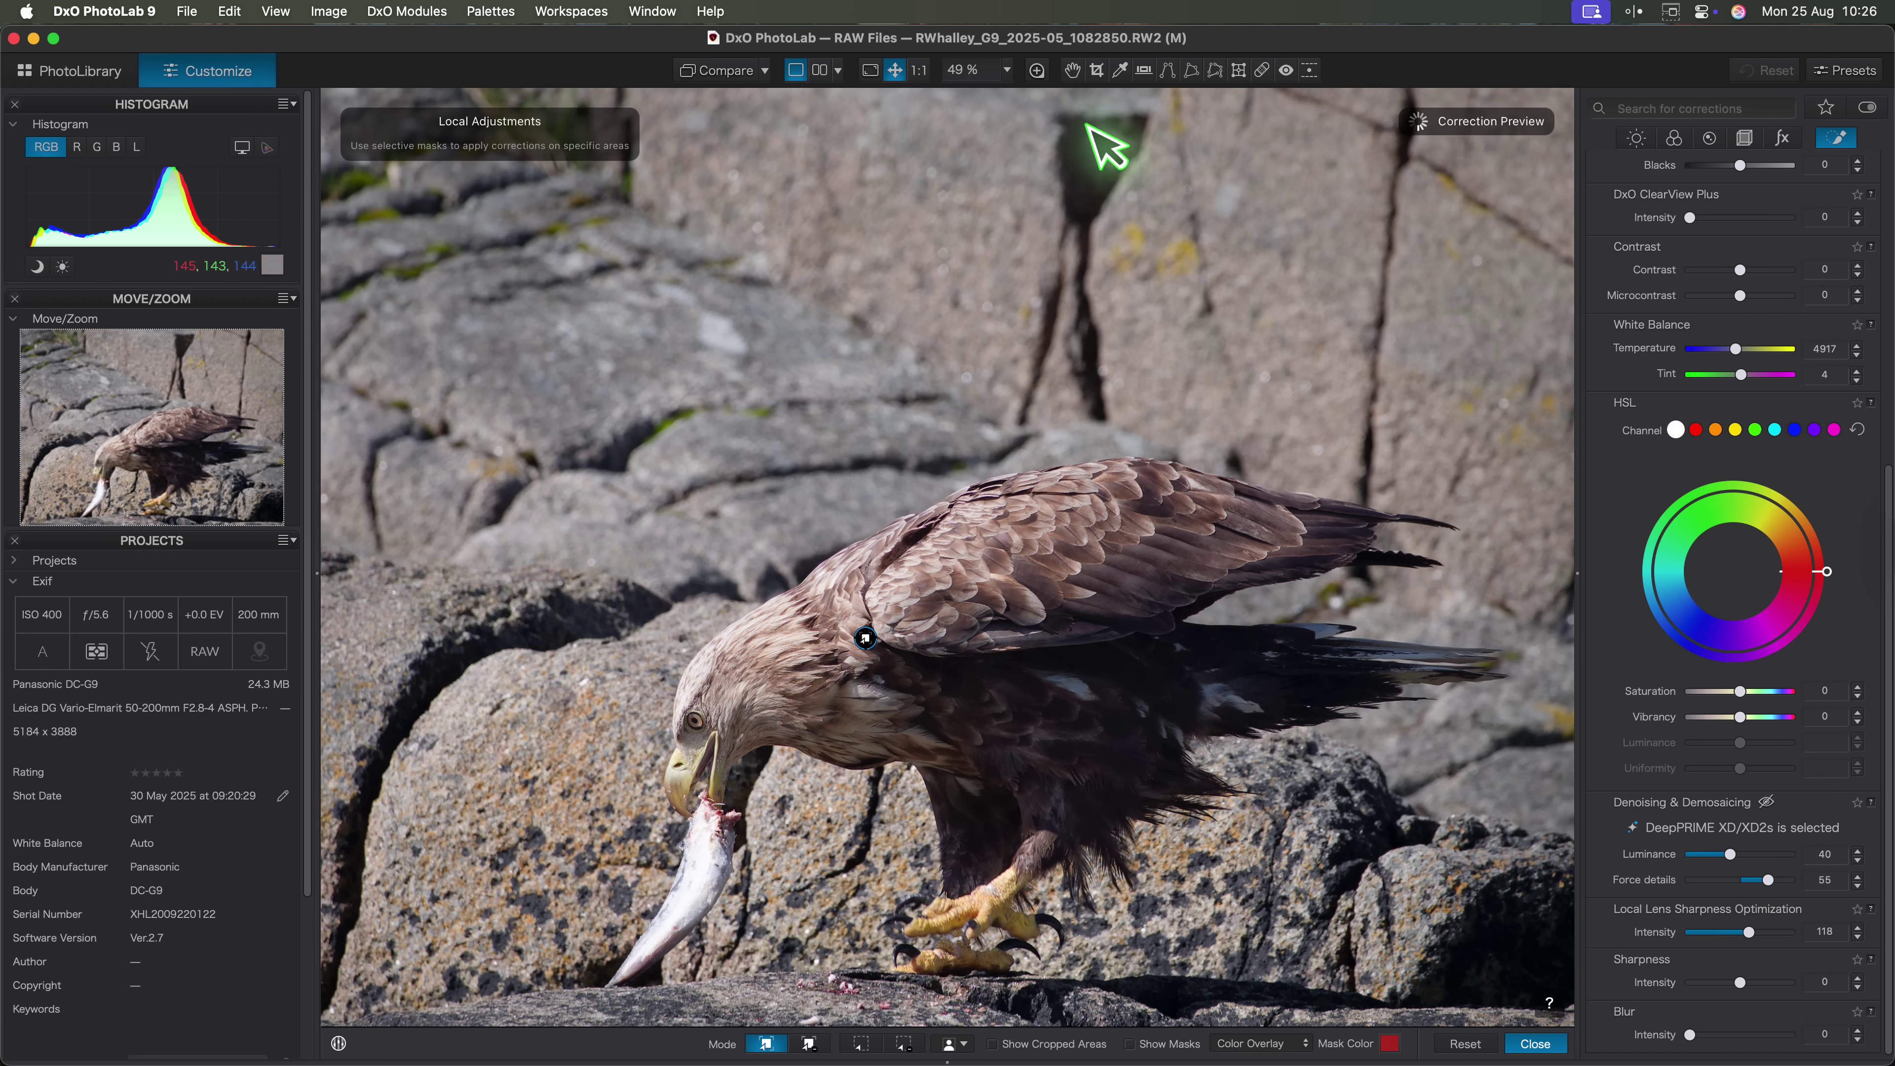
left_click(1037, 70)
left_click_drag(833, 529, 619, 677)
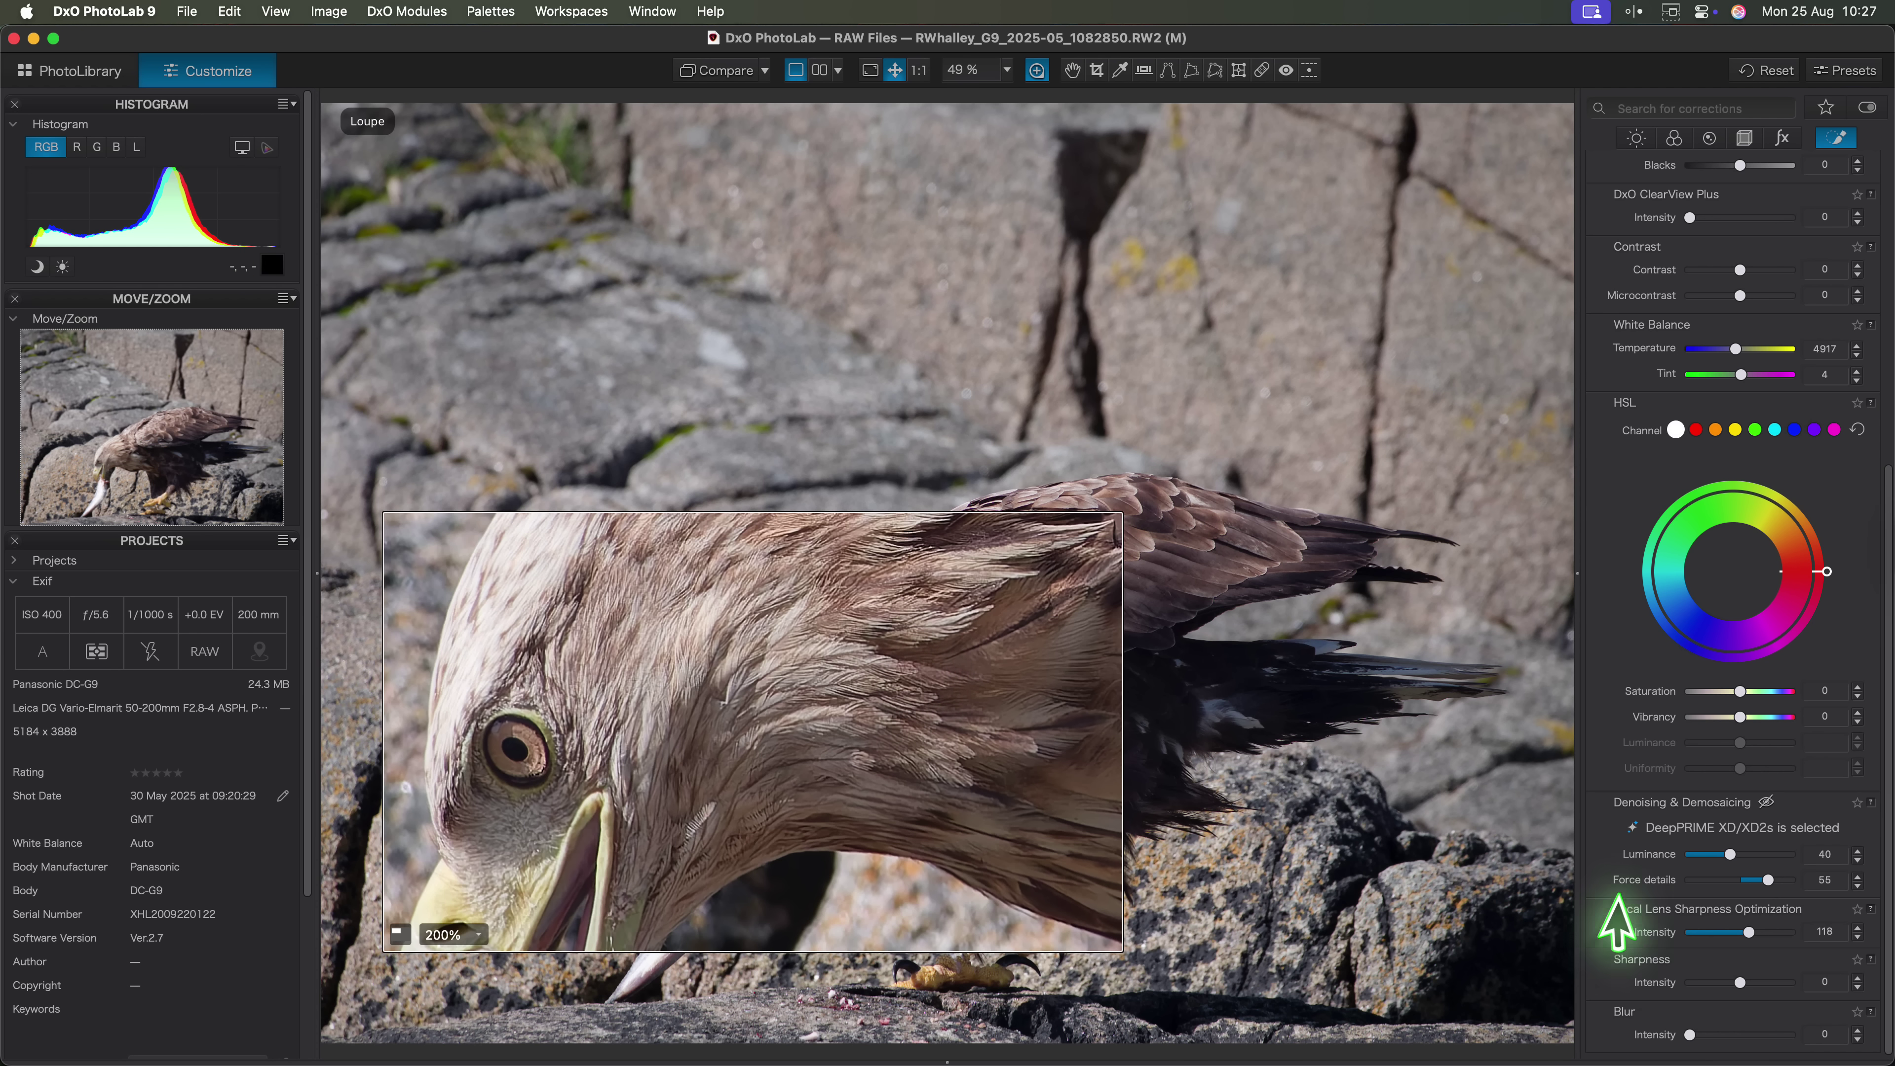
left_click_drag(1748, 933, 1766, 881)
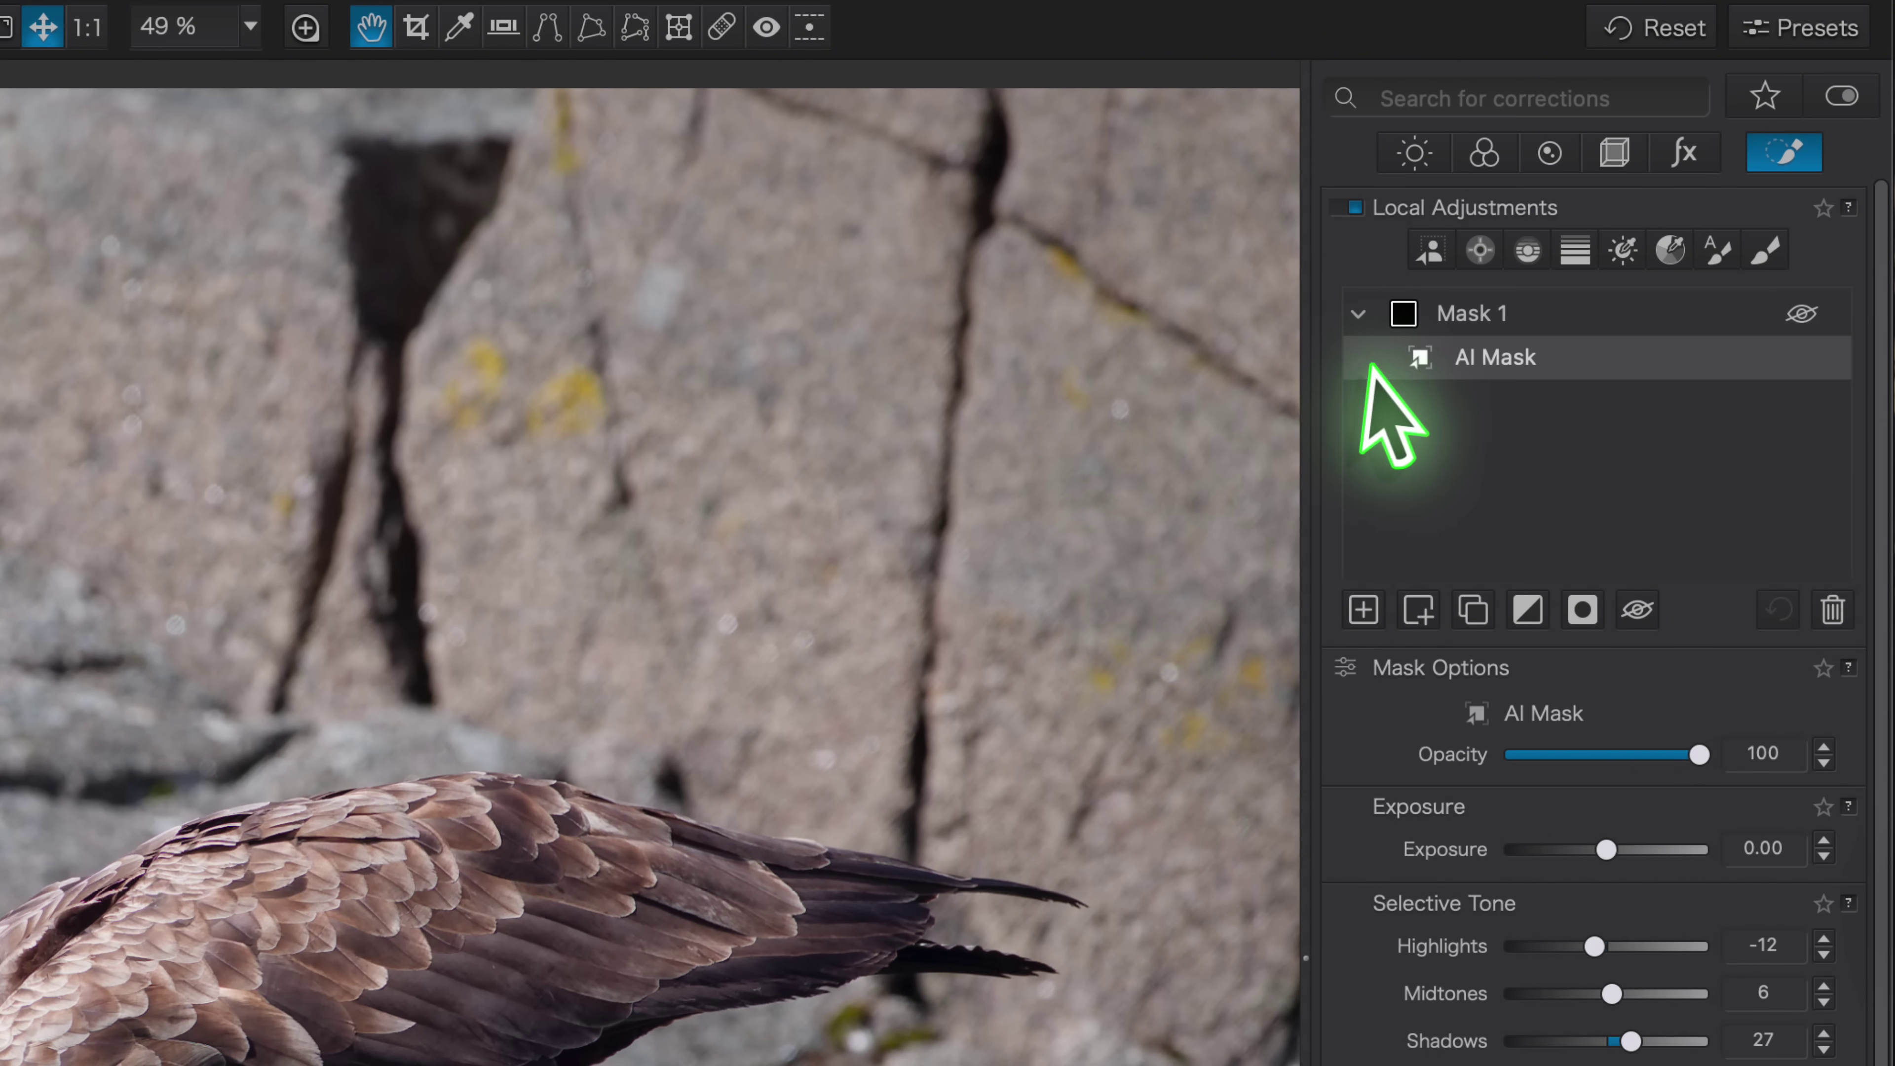
Rename the eagle's AI mask to 'Sea Eagle', then add a new empty mask.
double_click(1462, 313)
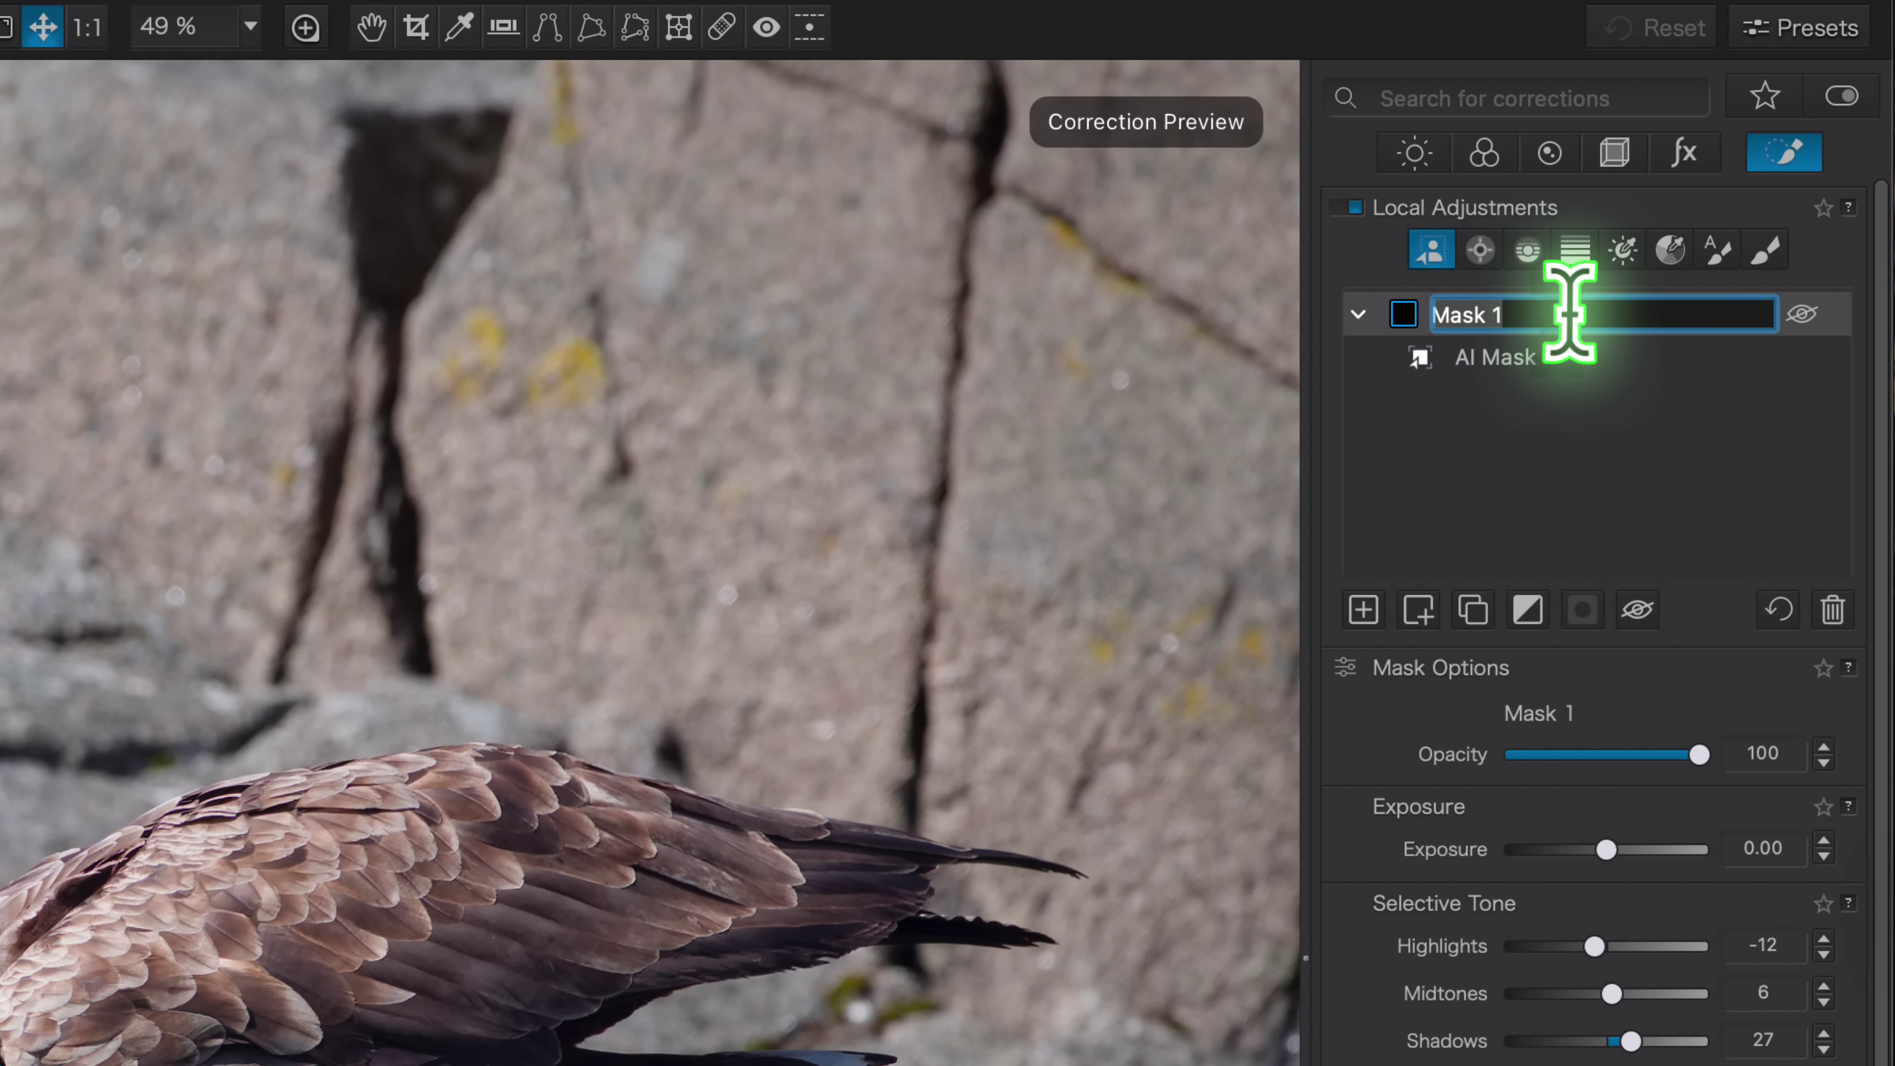
type("Sea E")
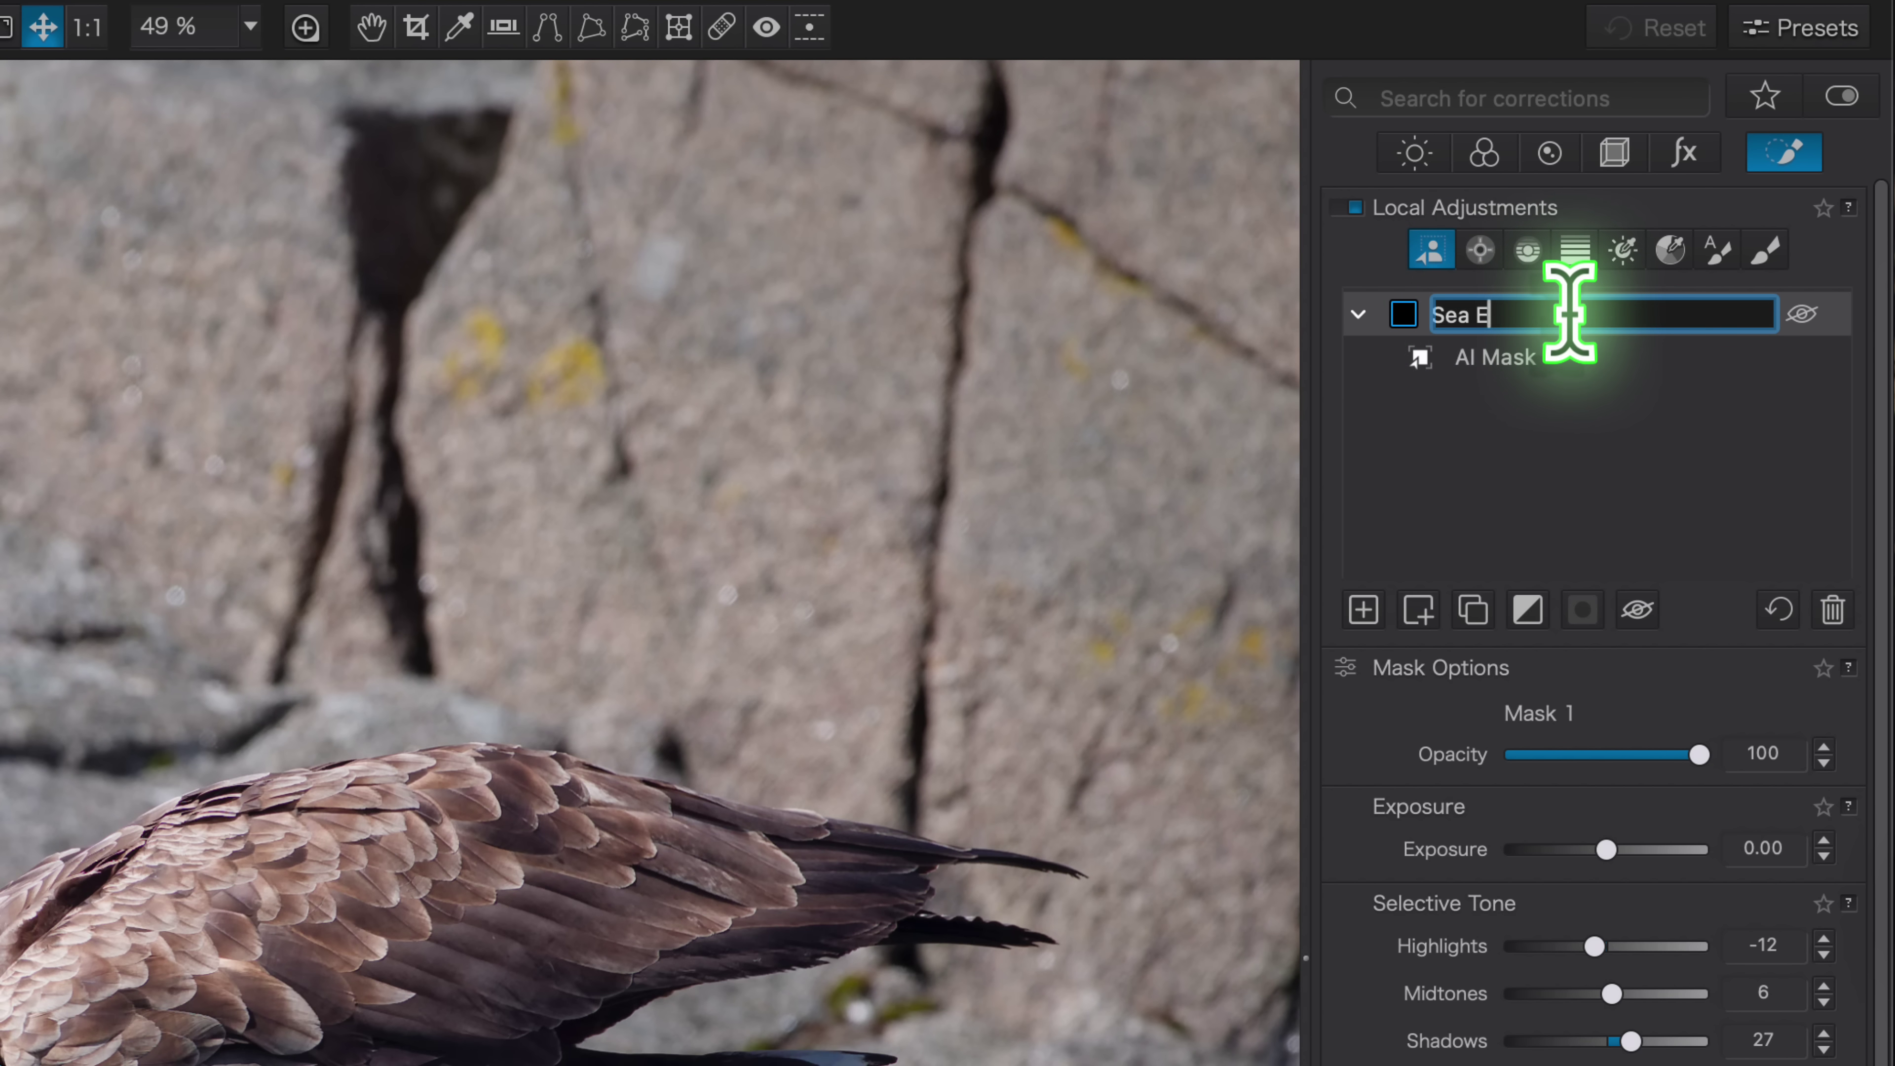
type("agle")
key("Return")
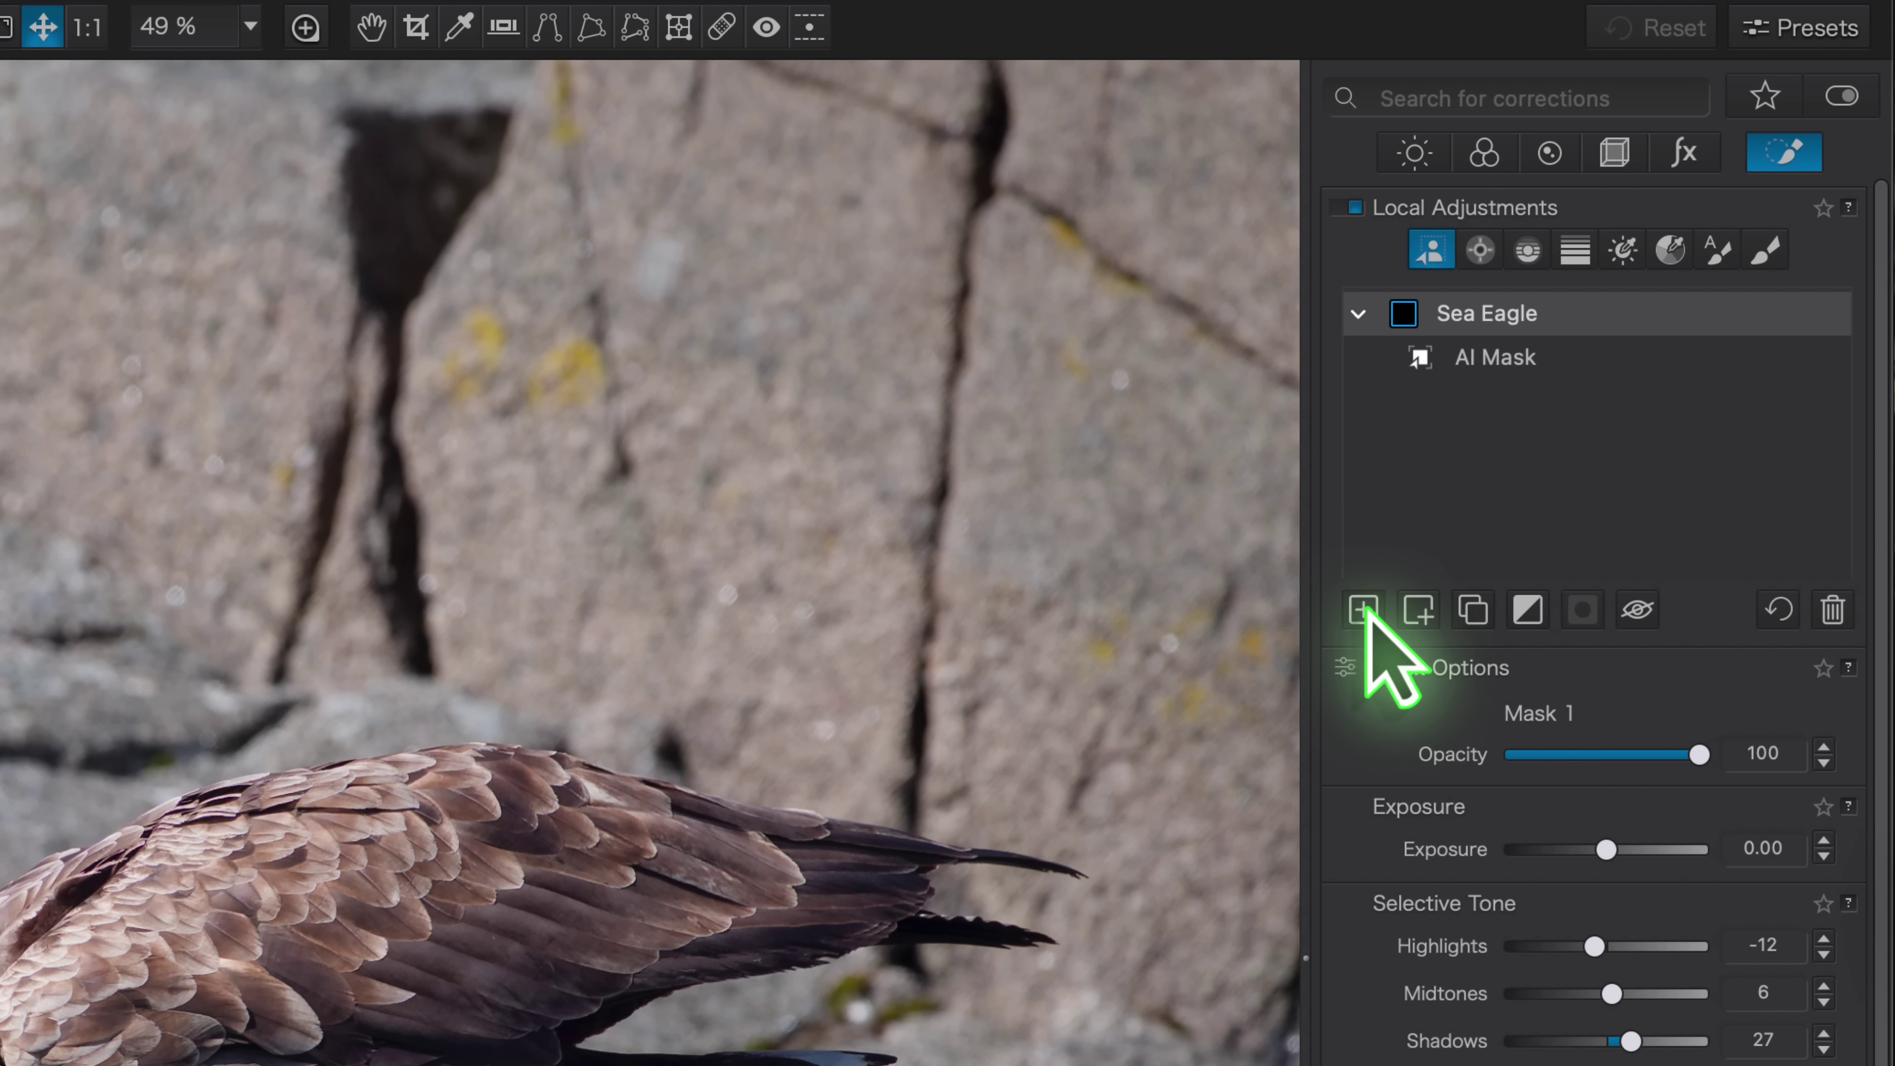
left_click(1364, 609)
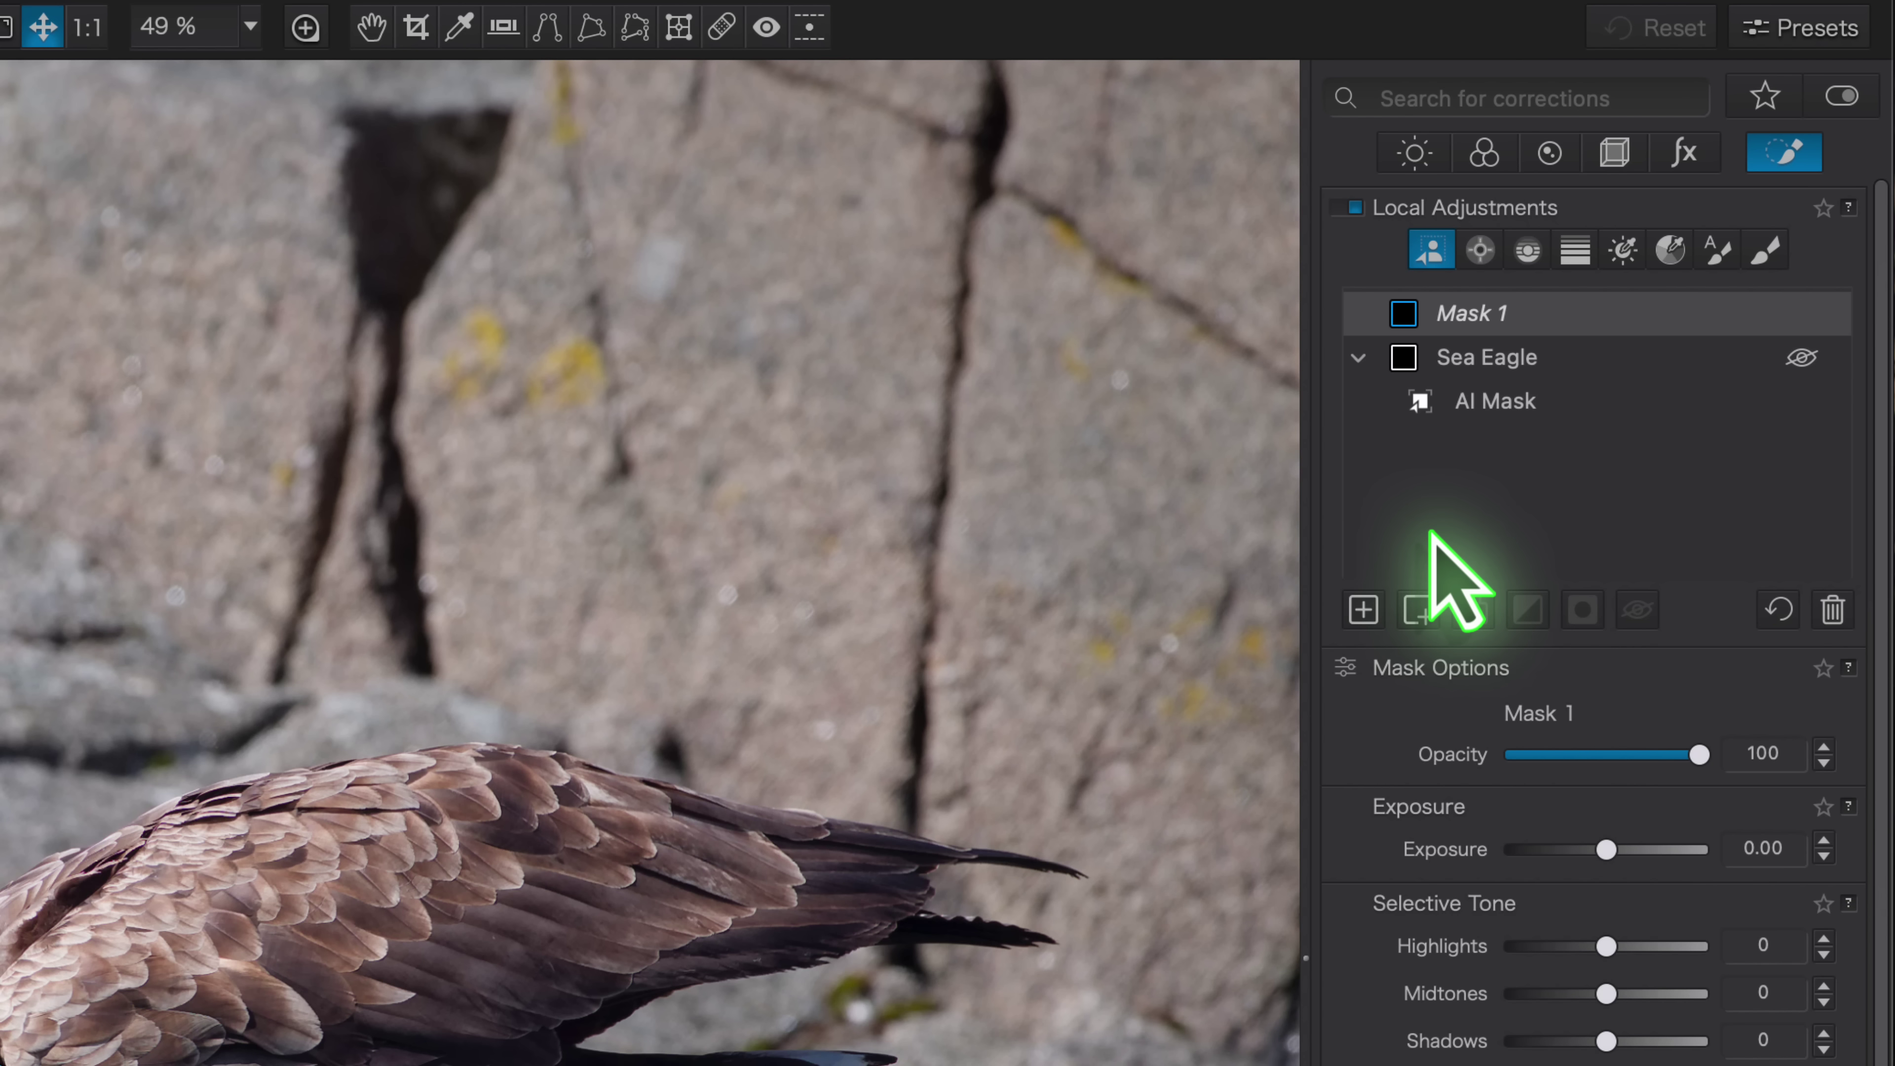
Draw a graduated filter down over the upper rocks and name the new mask 'Background'.
left_click(1577, 252)
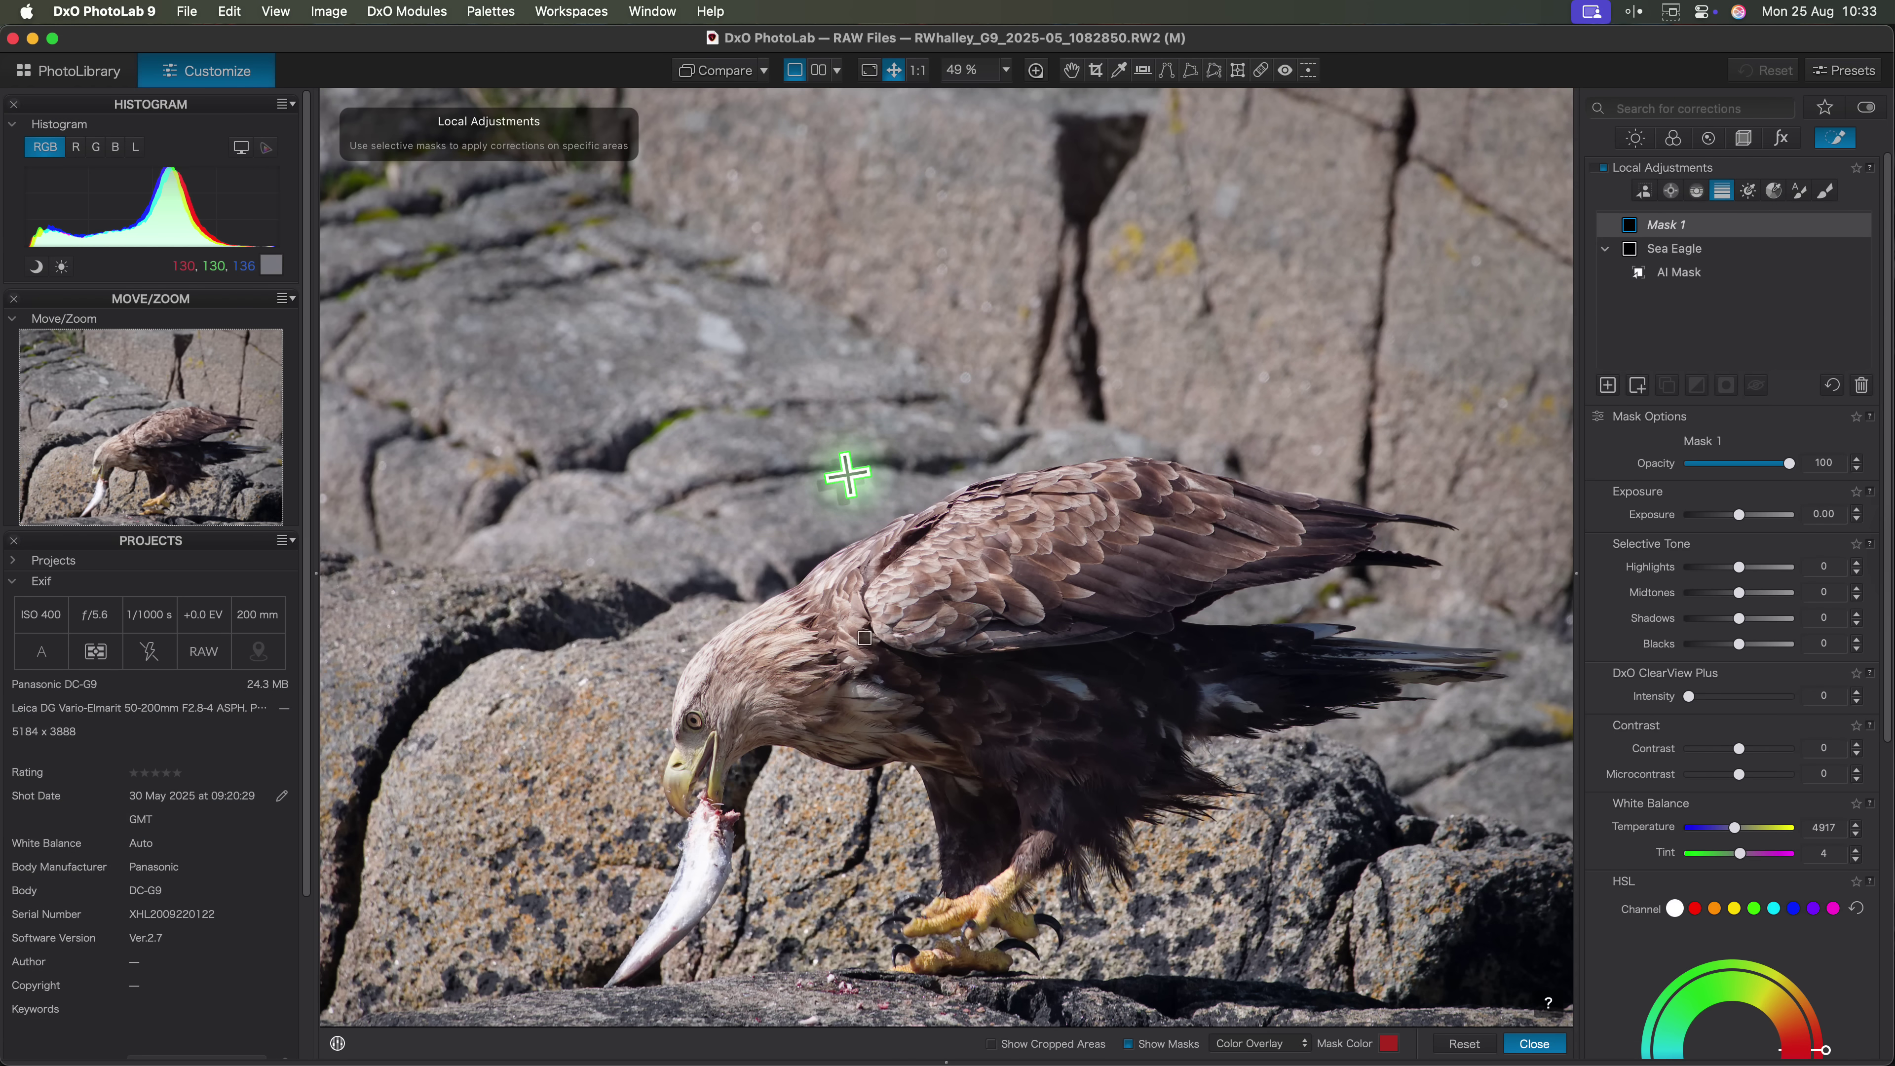
left_click_drag(847, 474, 806, 716)
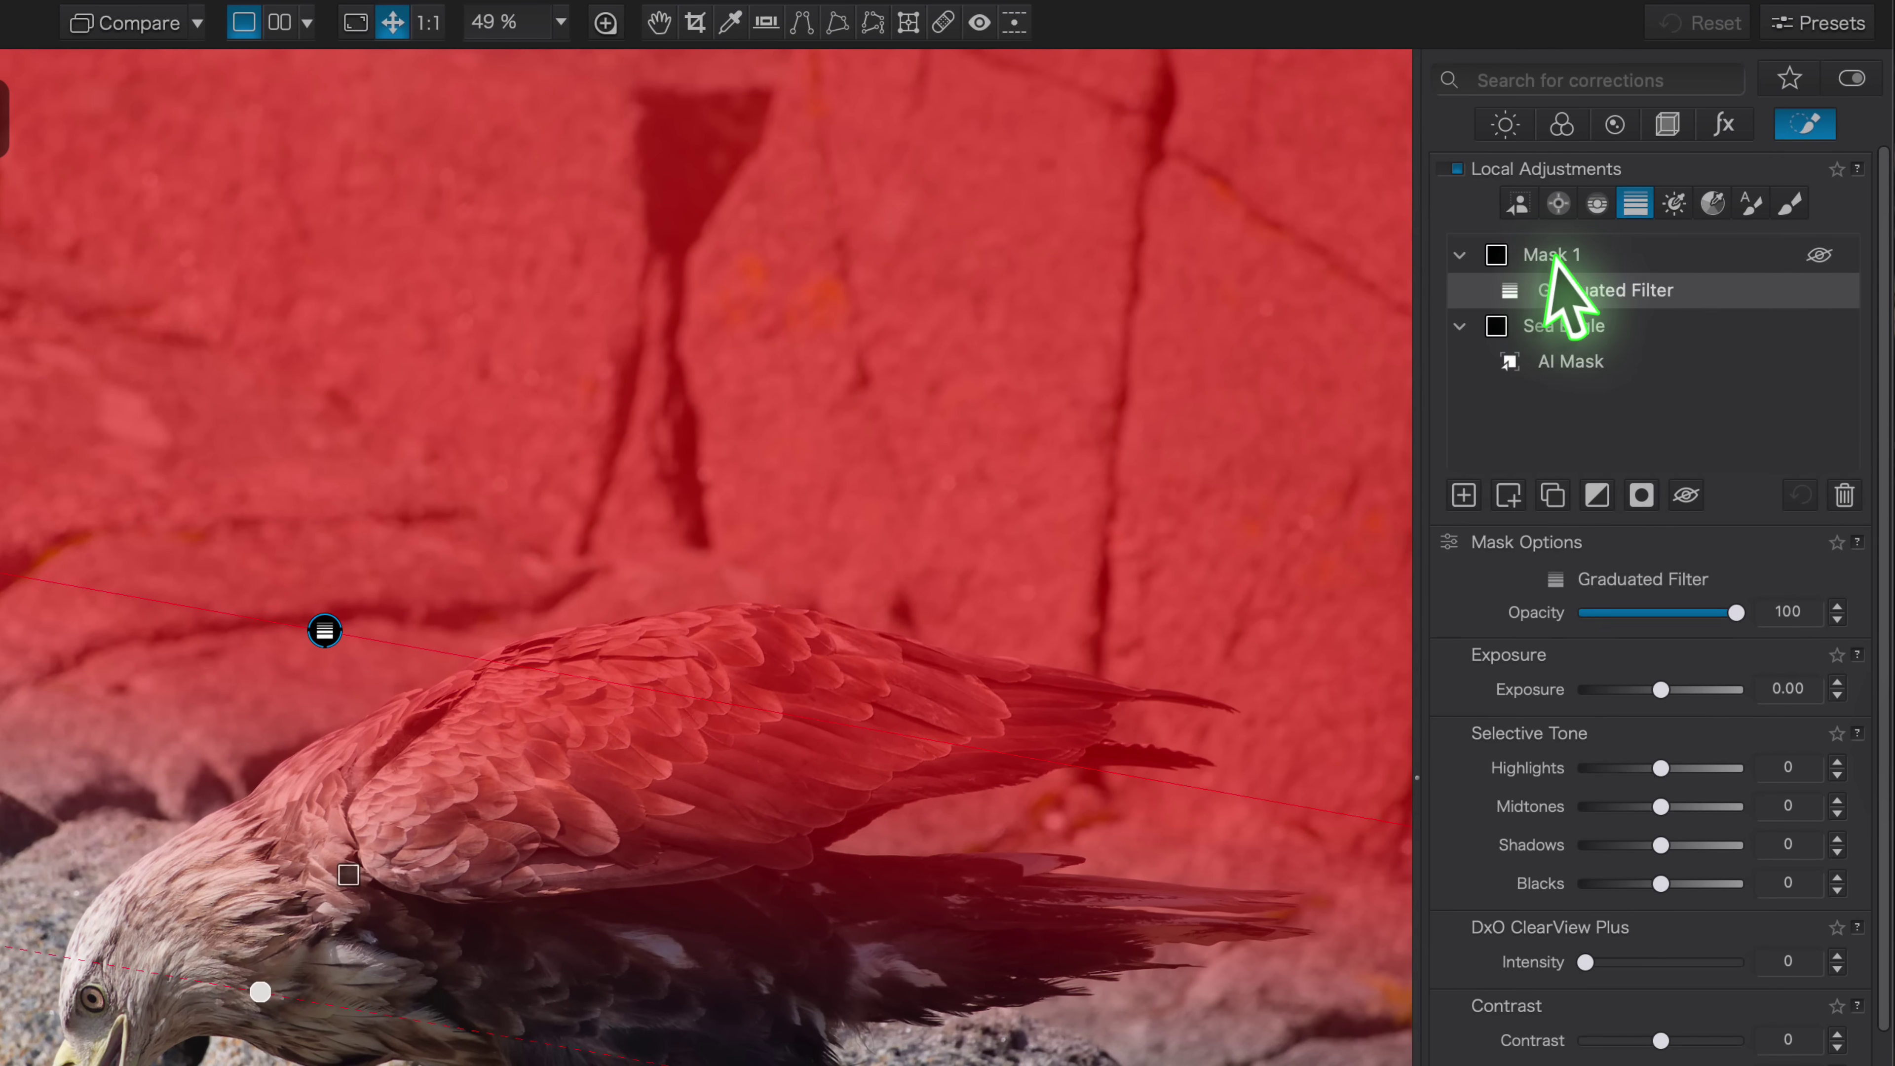
left_click(1476, 364)
double_click(1556, 258)
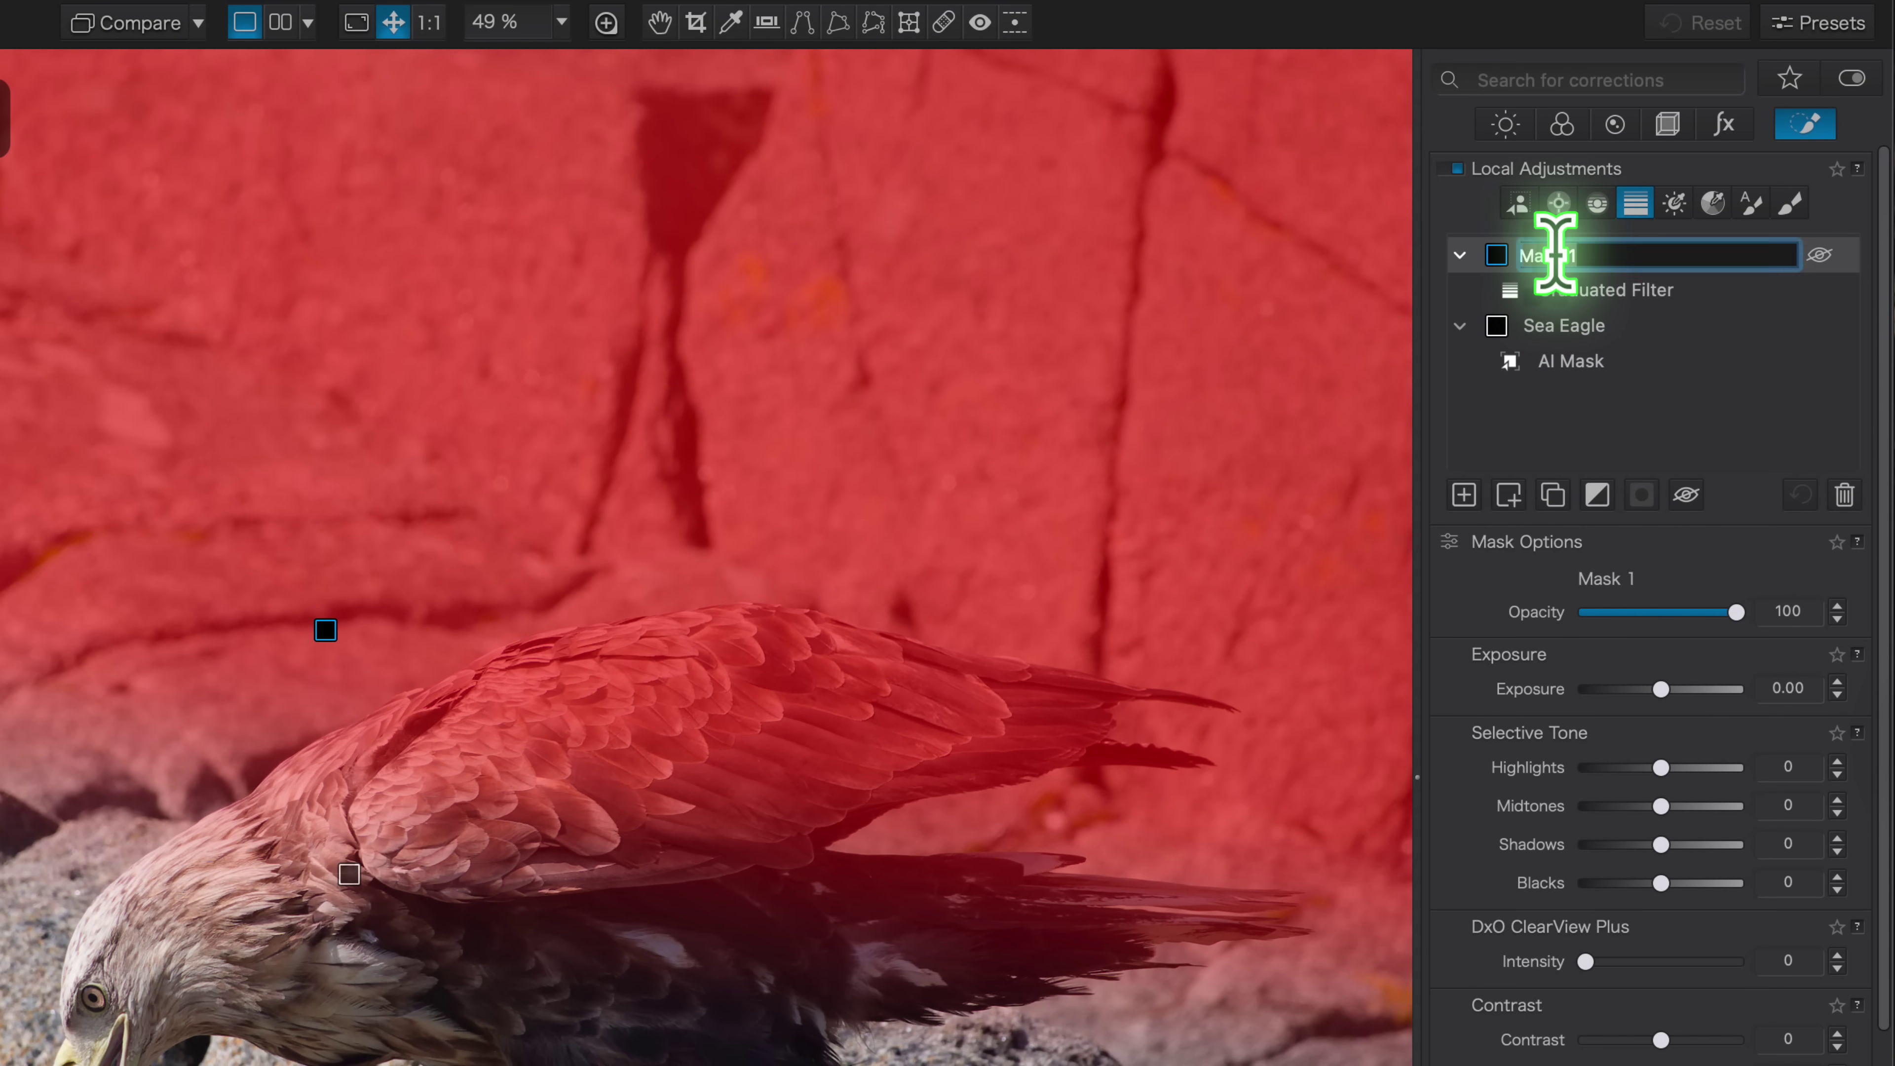
type("Bac")
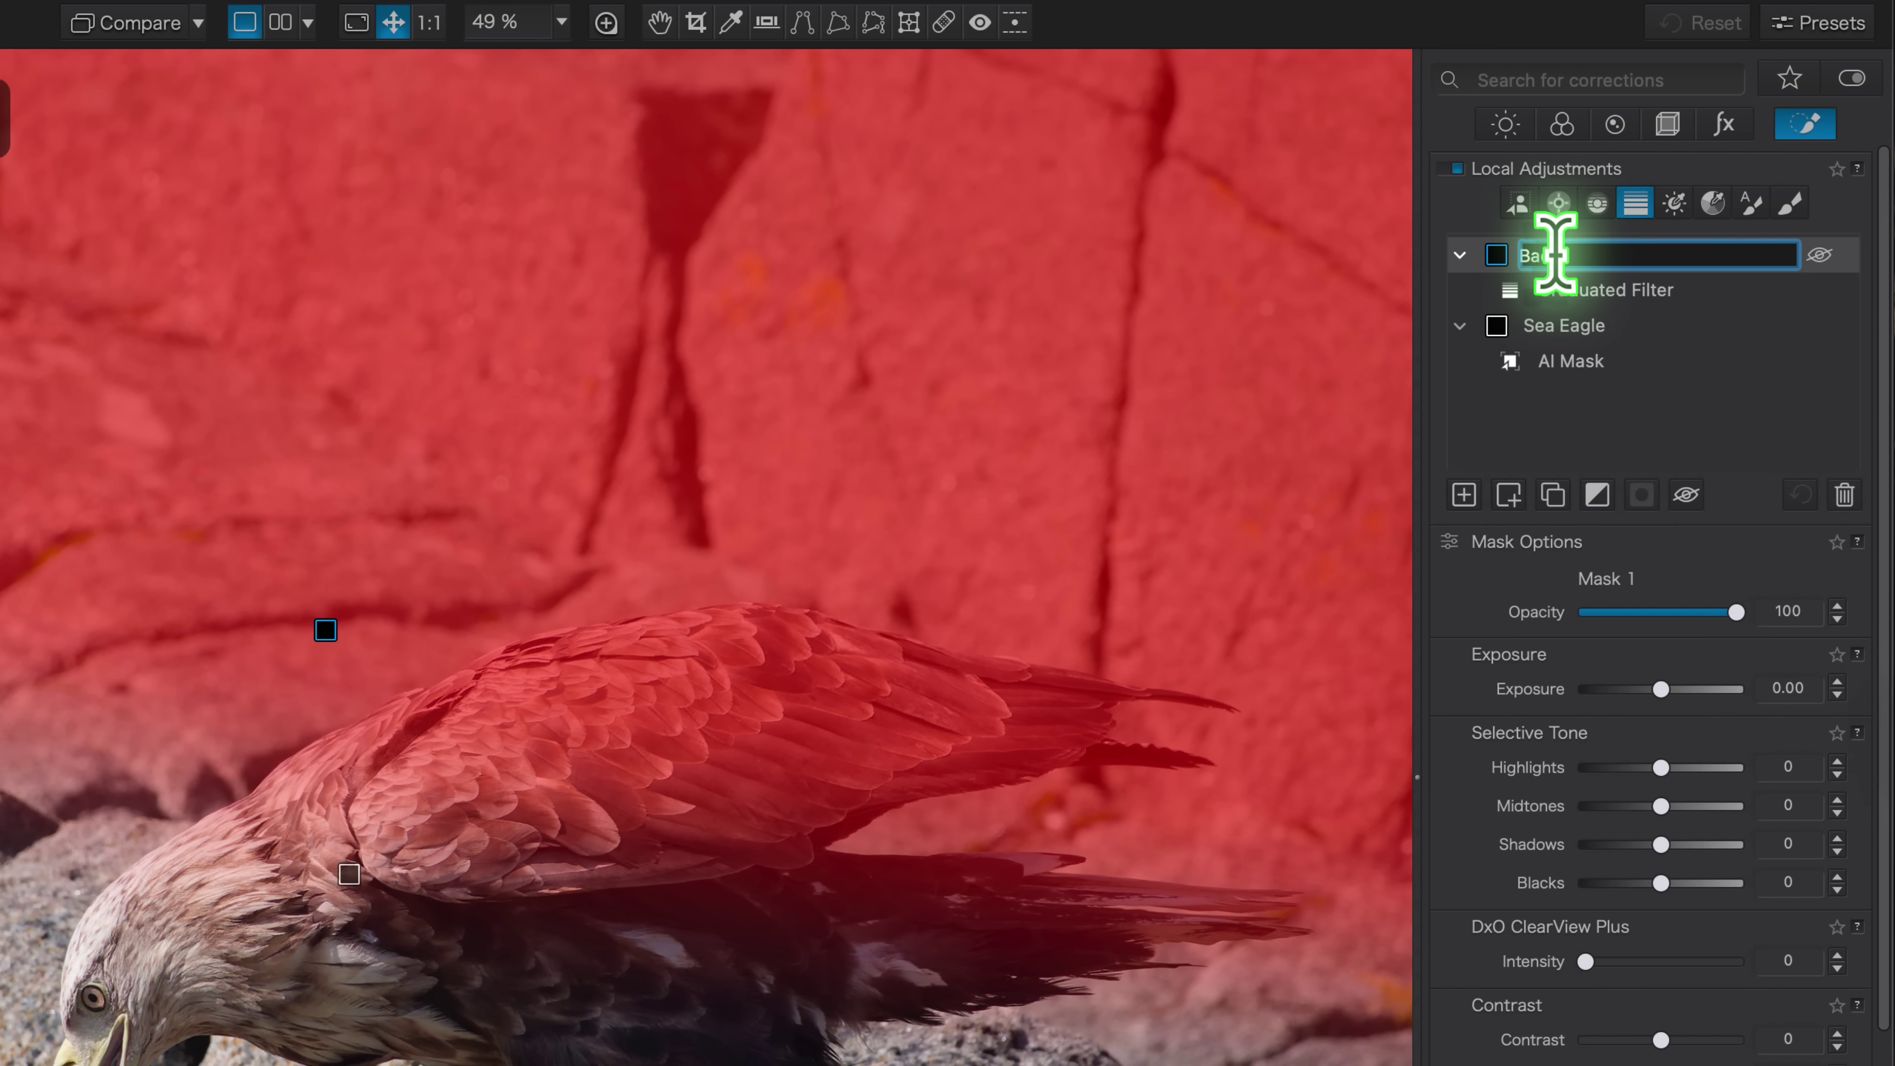
type("kground")
key("Return")
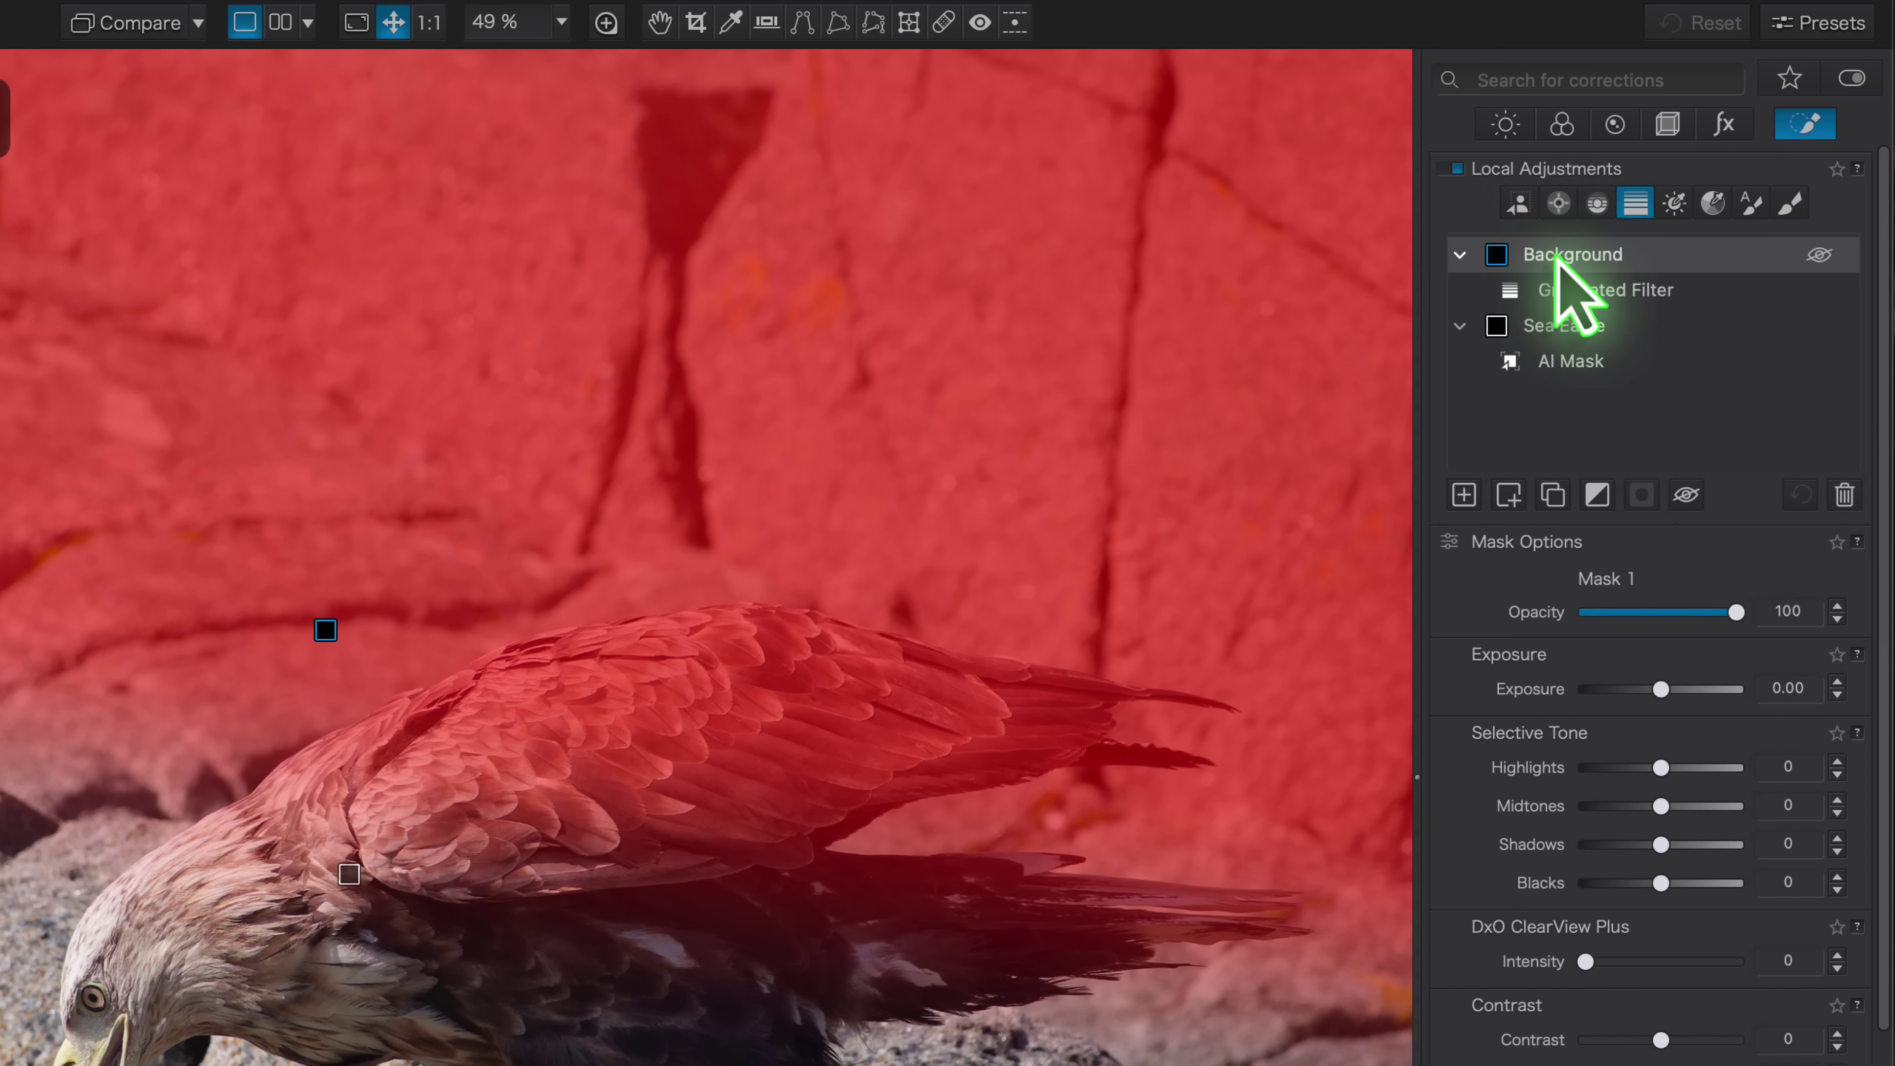
Compare the Sea Eagle and Background mask settings, ending on Background.
left_click(1536, 329)
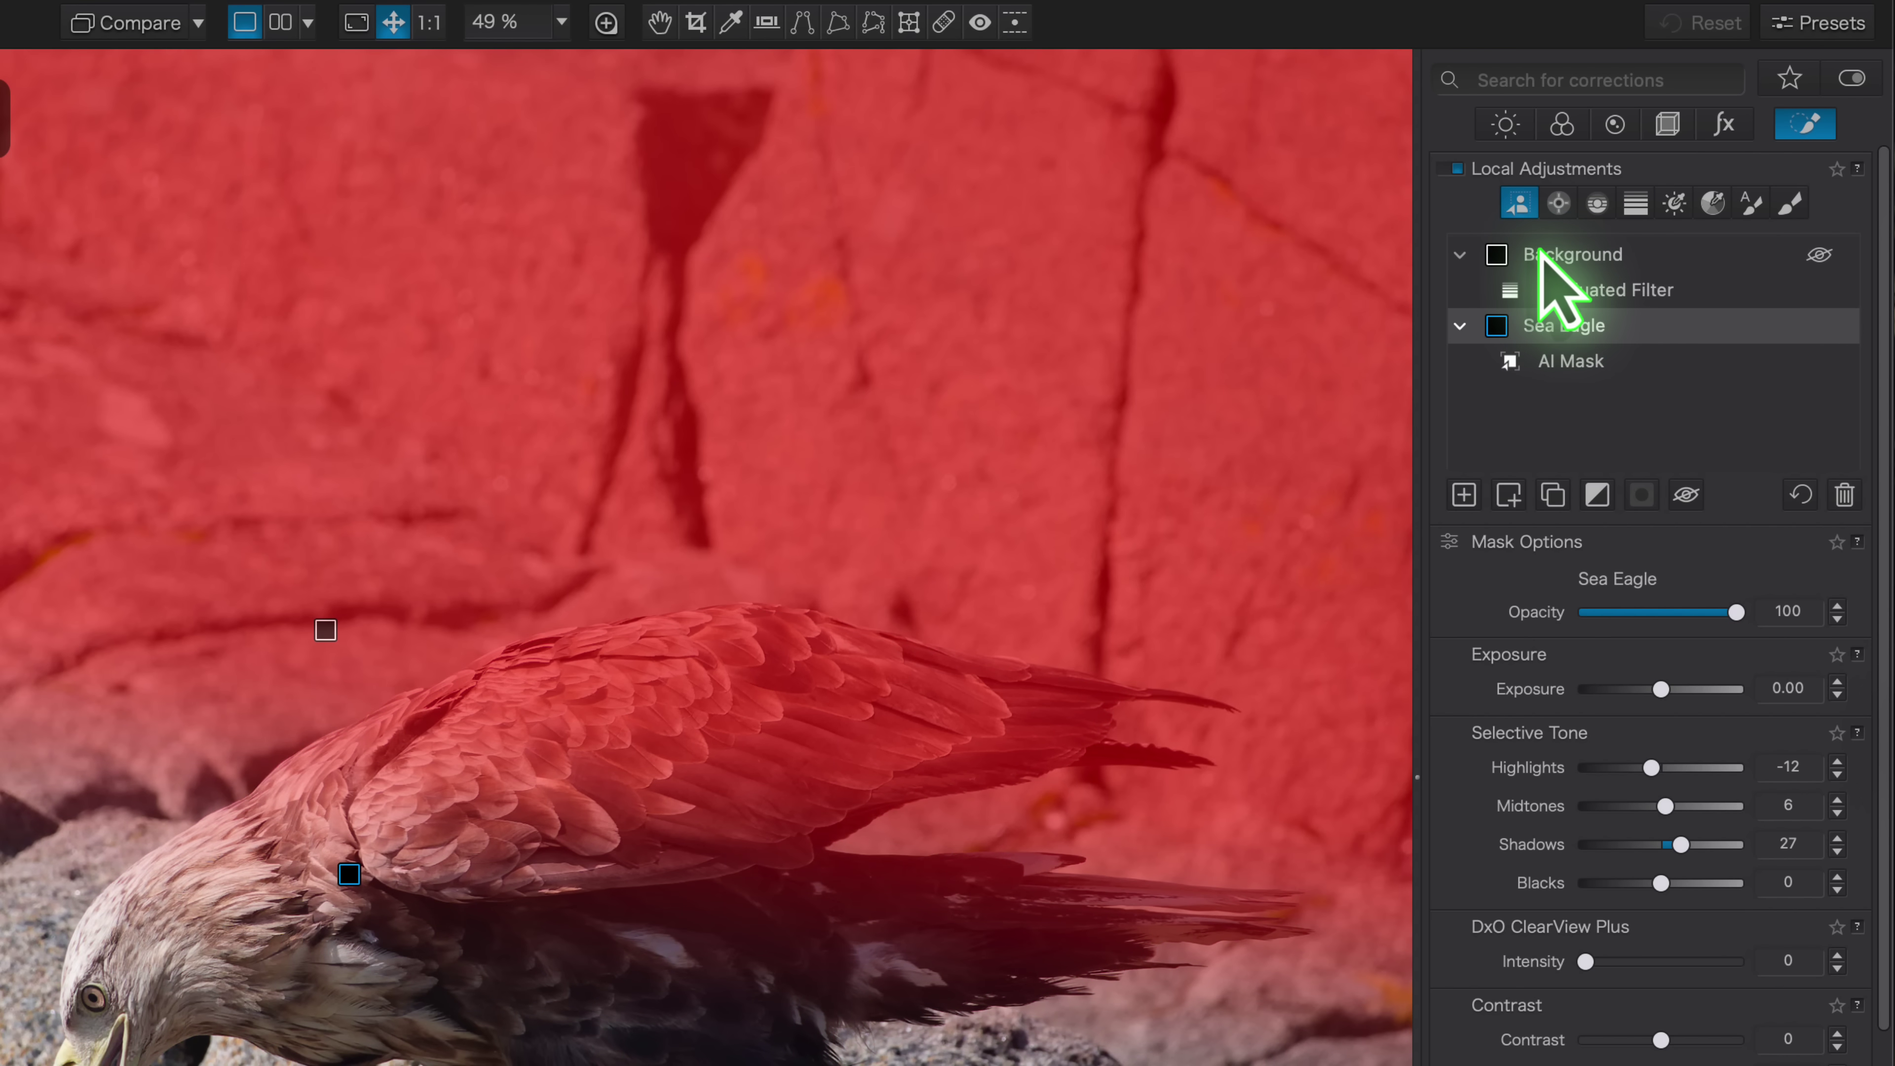
left_click(1540, 254)
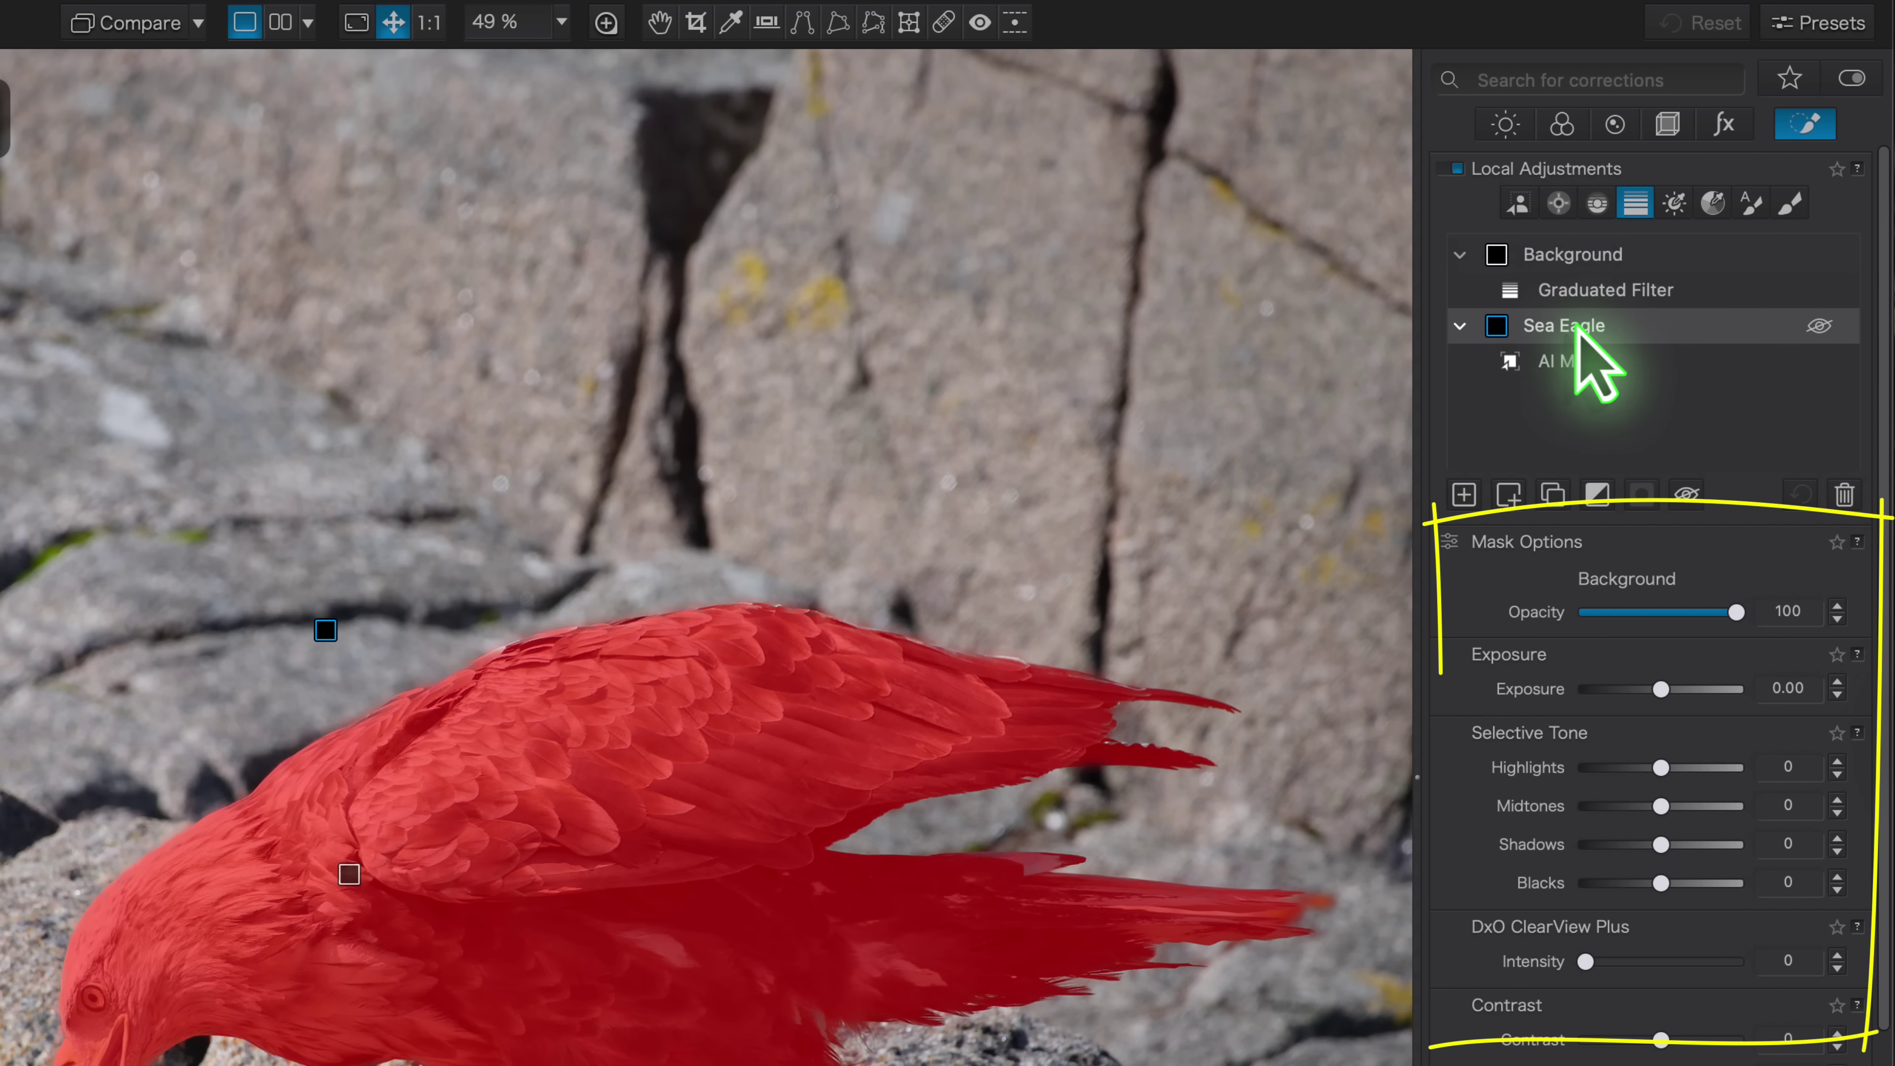
left_click(1576, 330)
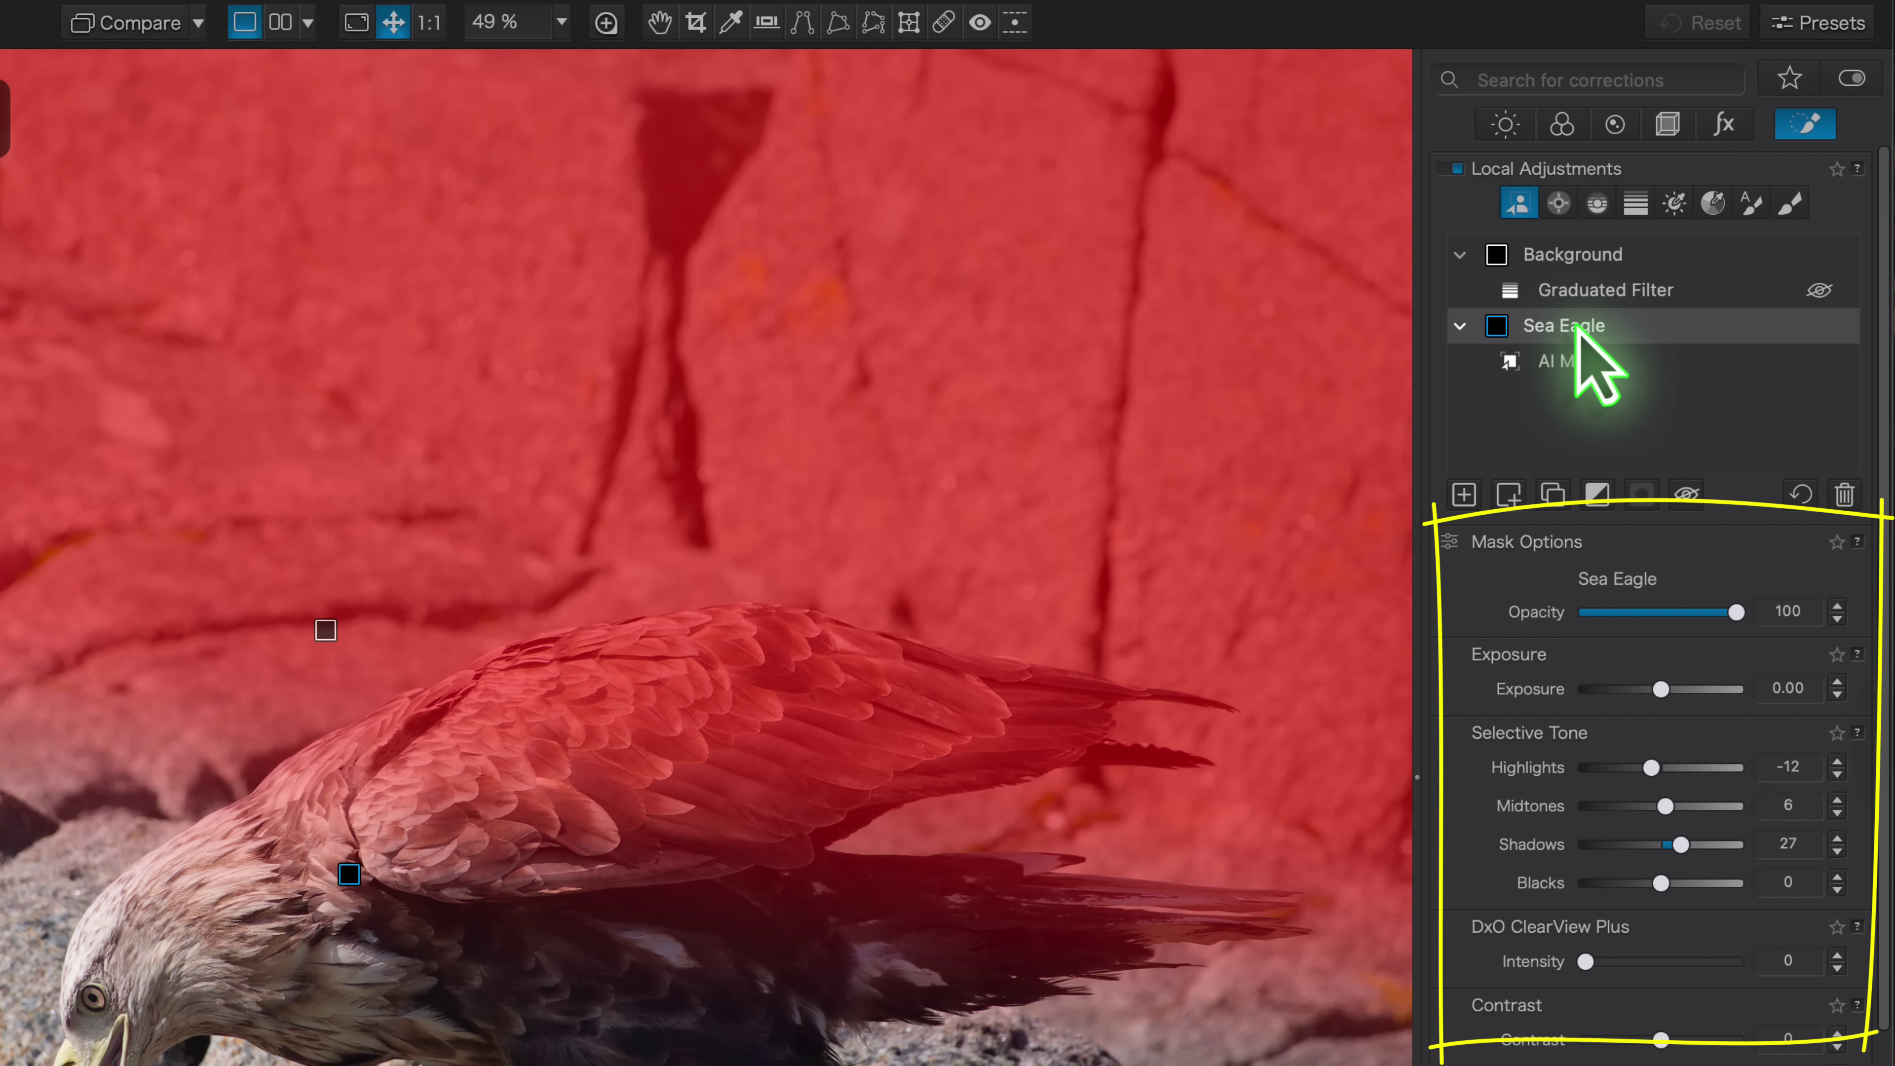
left_click(1590, 266)
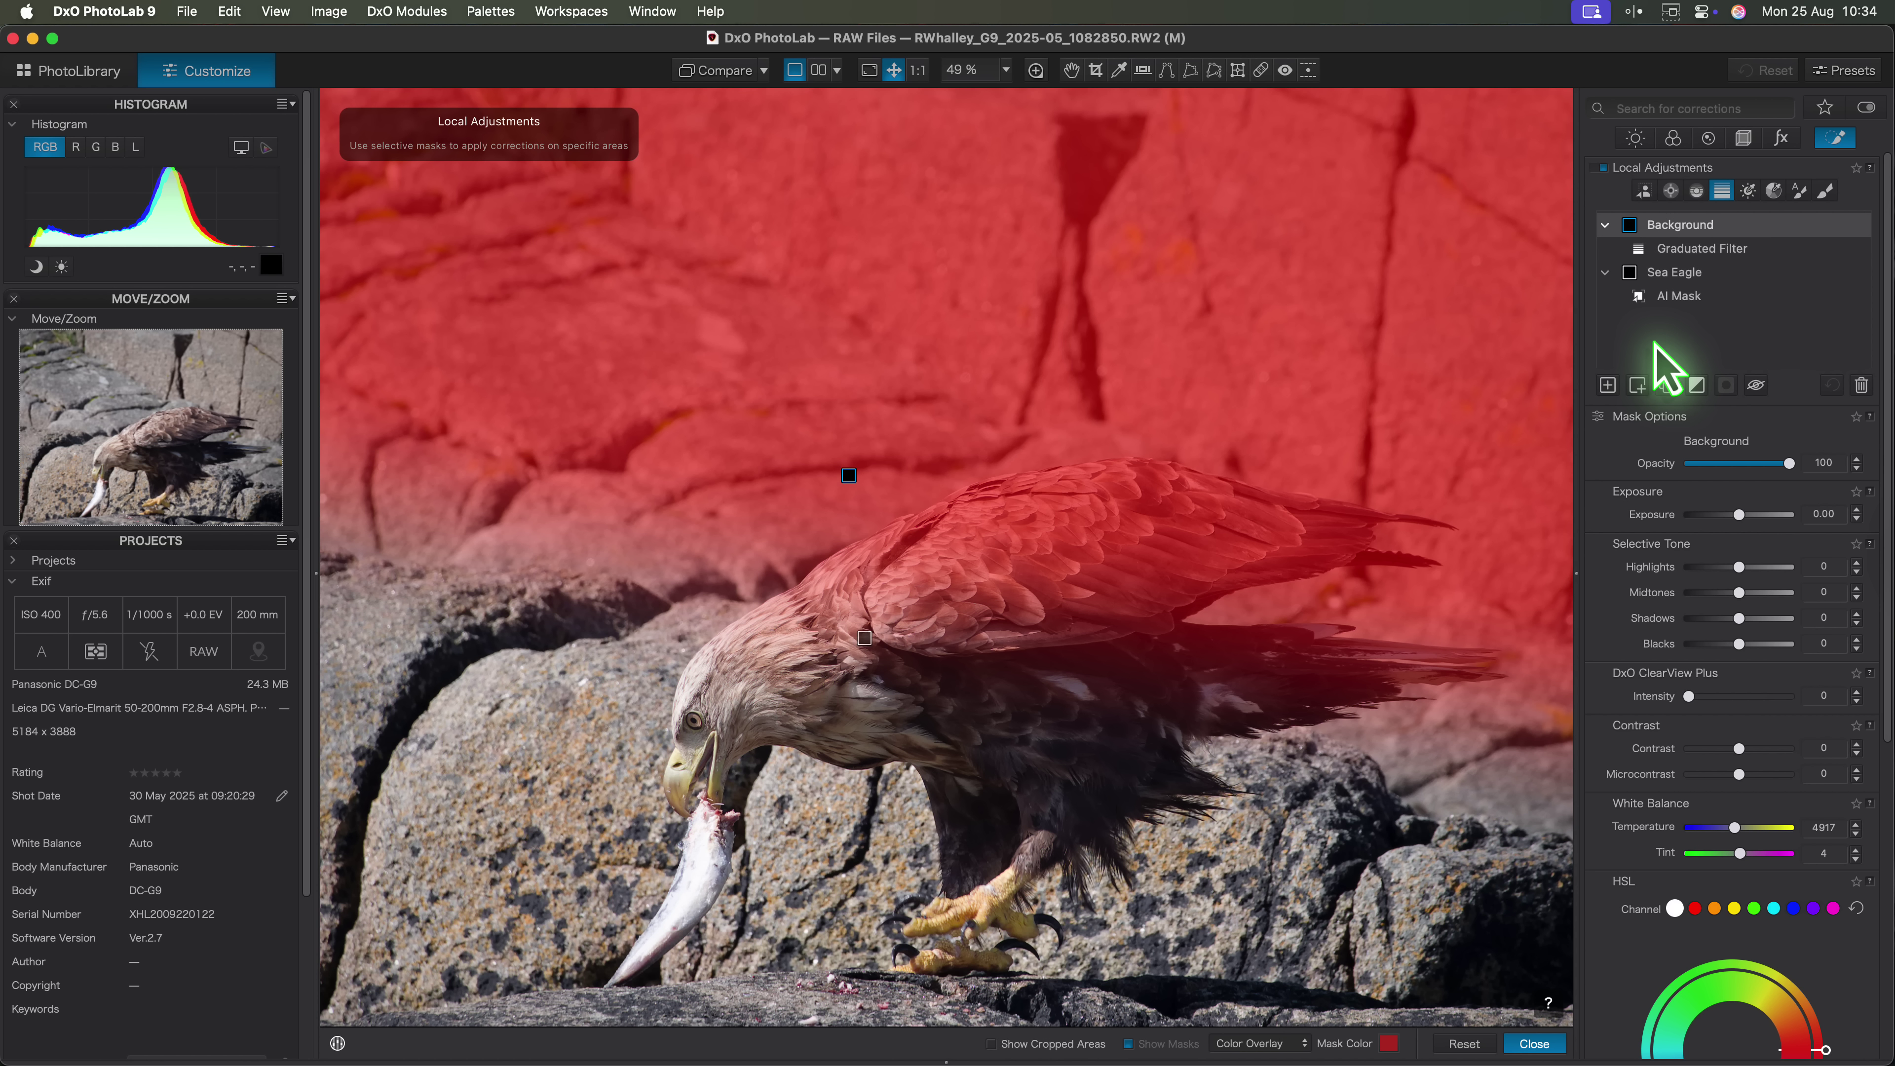
With the AI Mask tool in subtract mode, remove the eagle from the Background mask.
left_click(1644, 192)
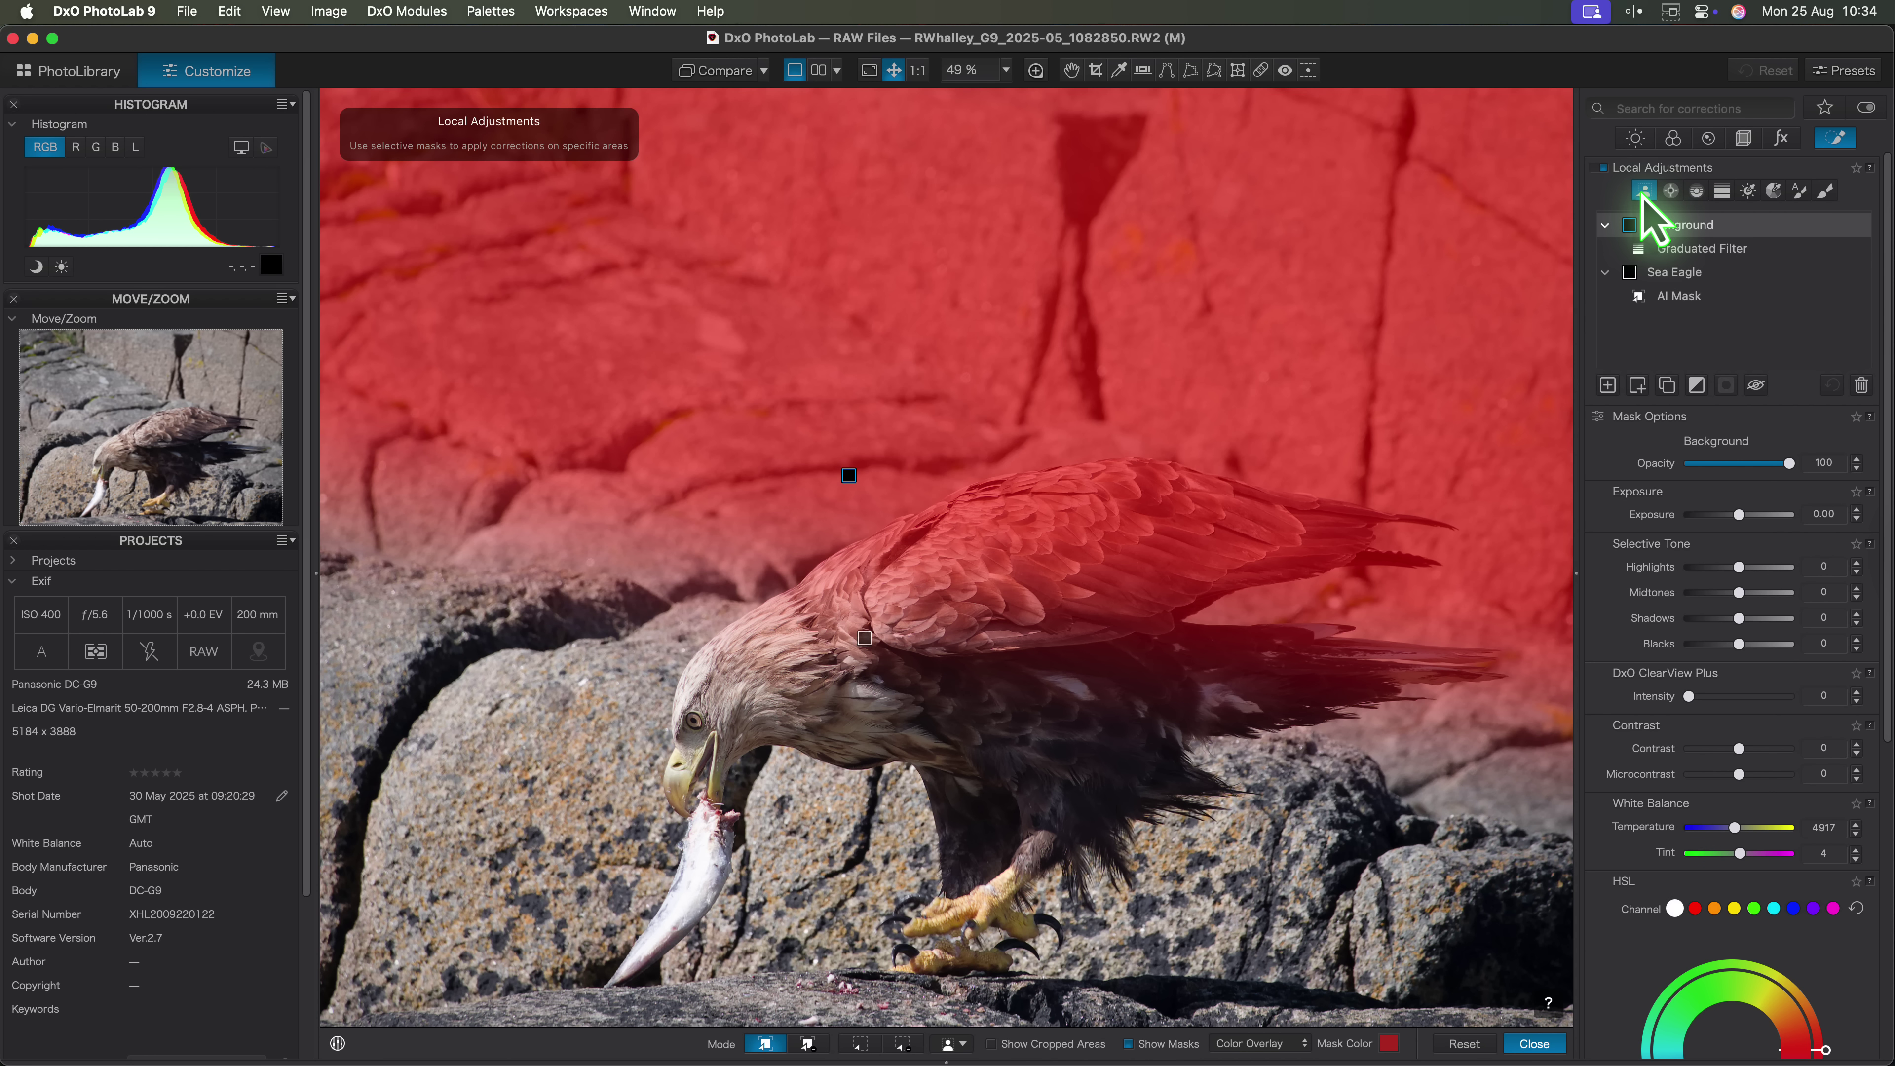
left_click(808, 1044)
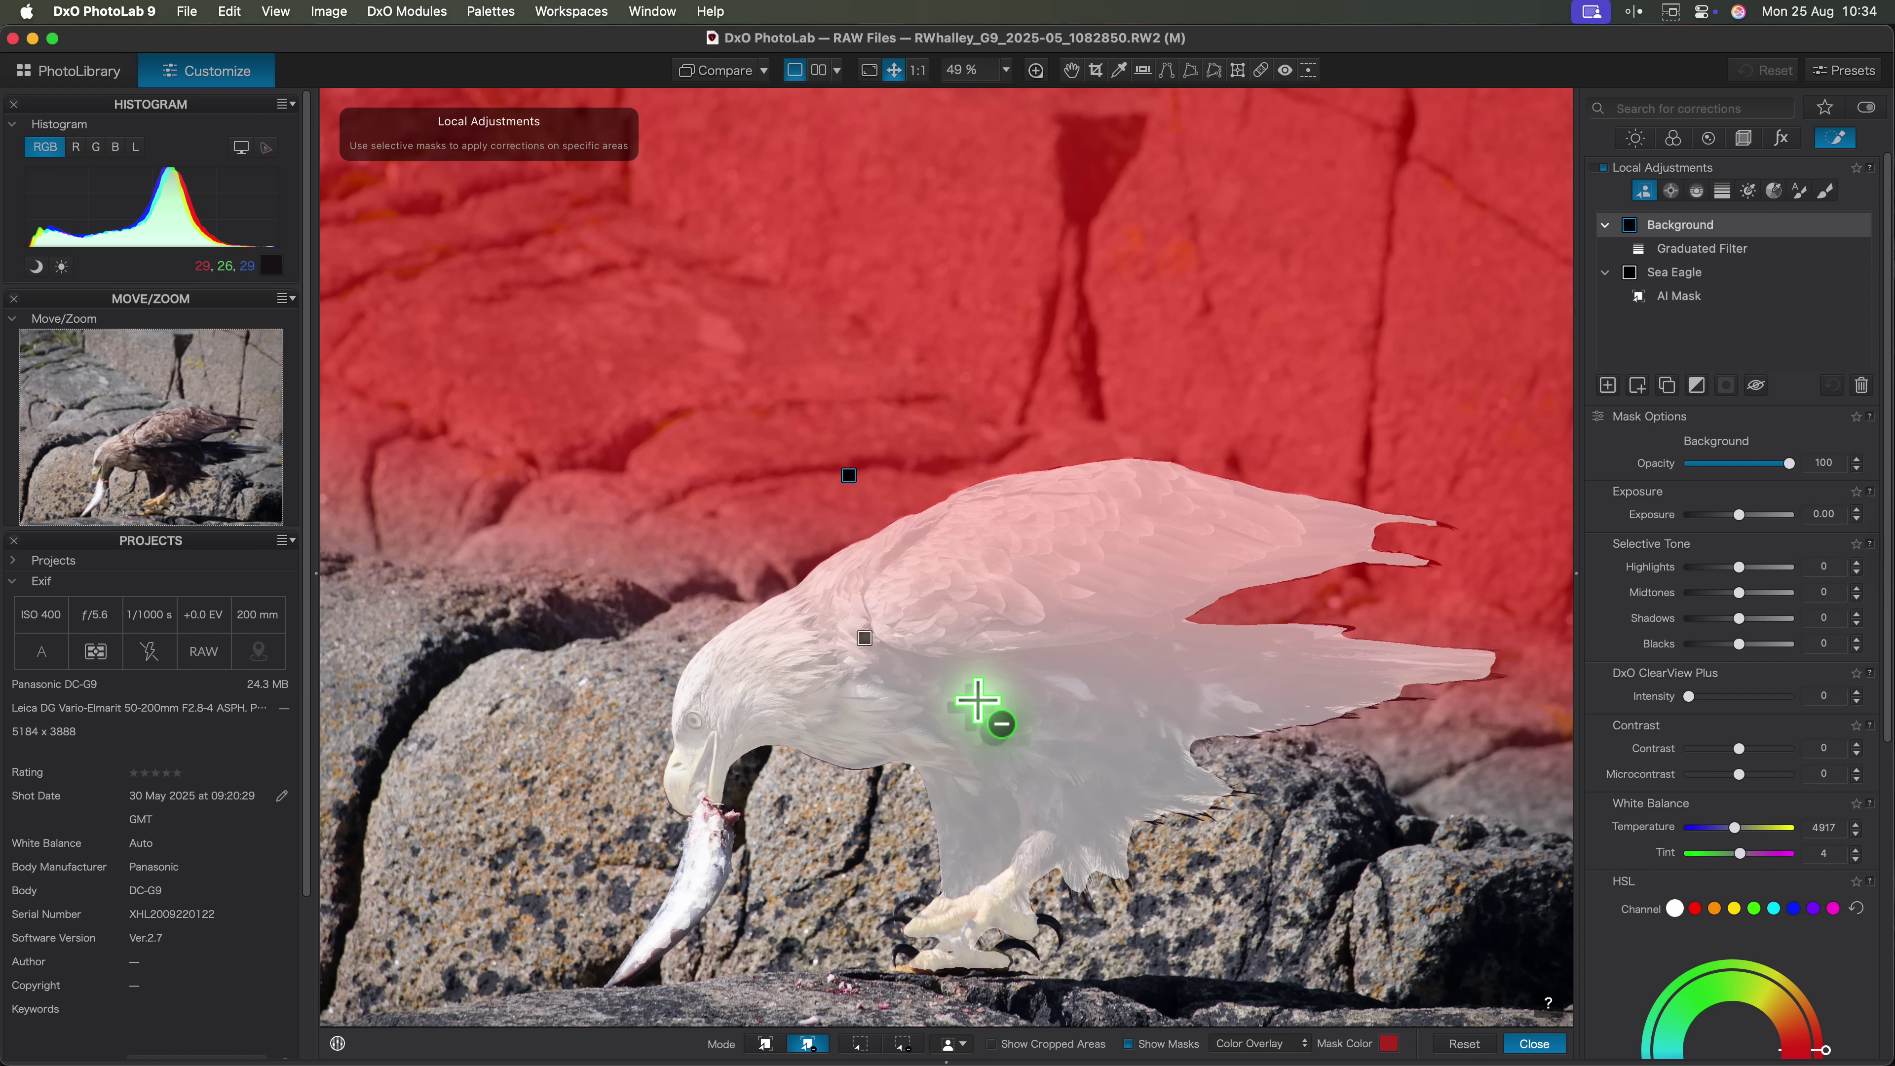
left_click(977, 702)
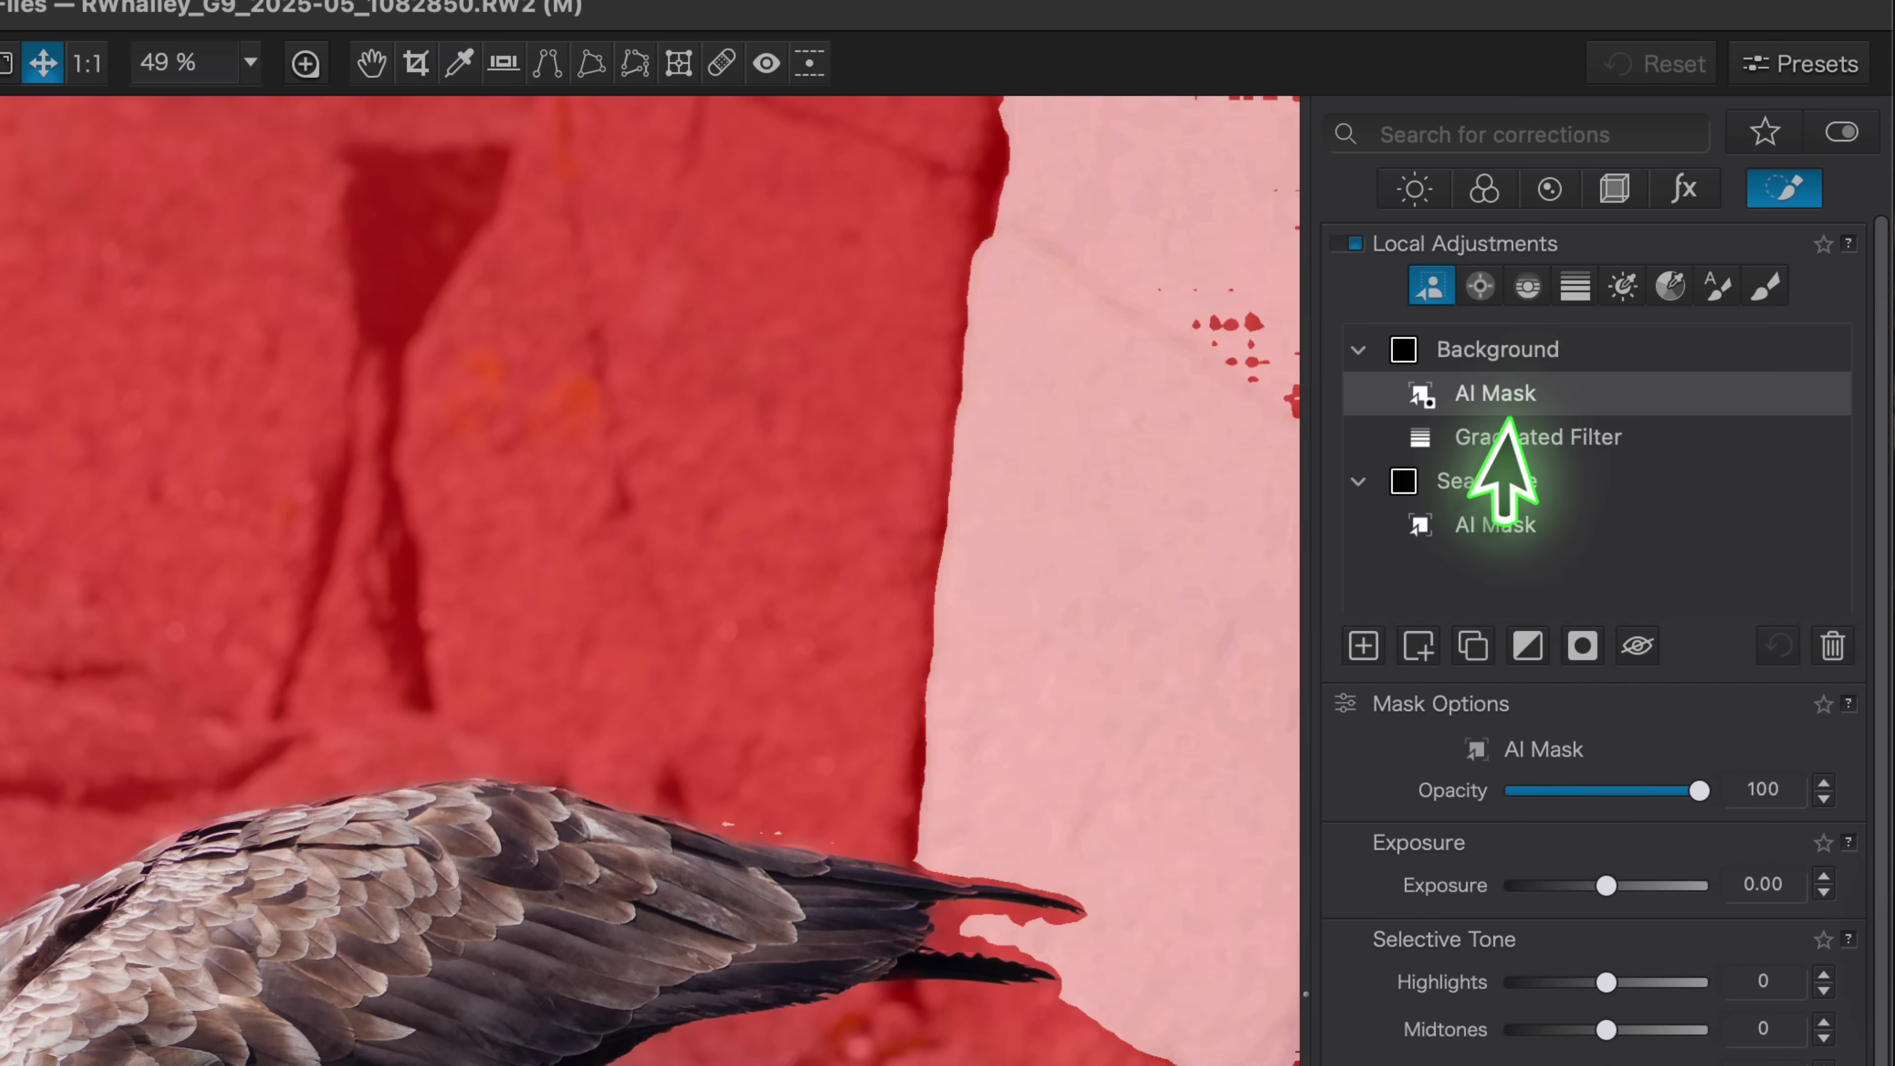
Rename the Background mask's parts to '- Remove Sea Eagle' and 'Graduated Filter - Select Background'.
double_click(1544, 395)
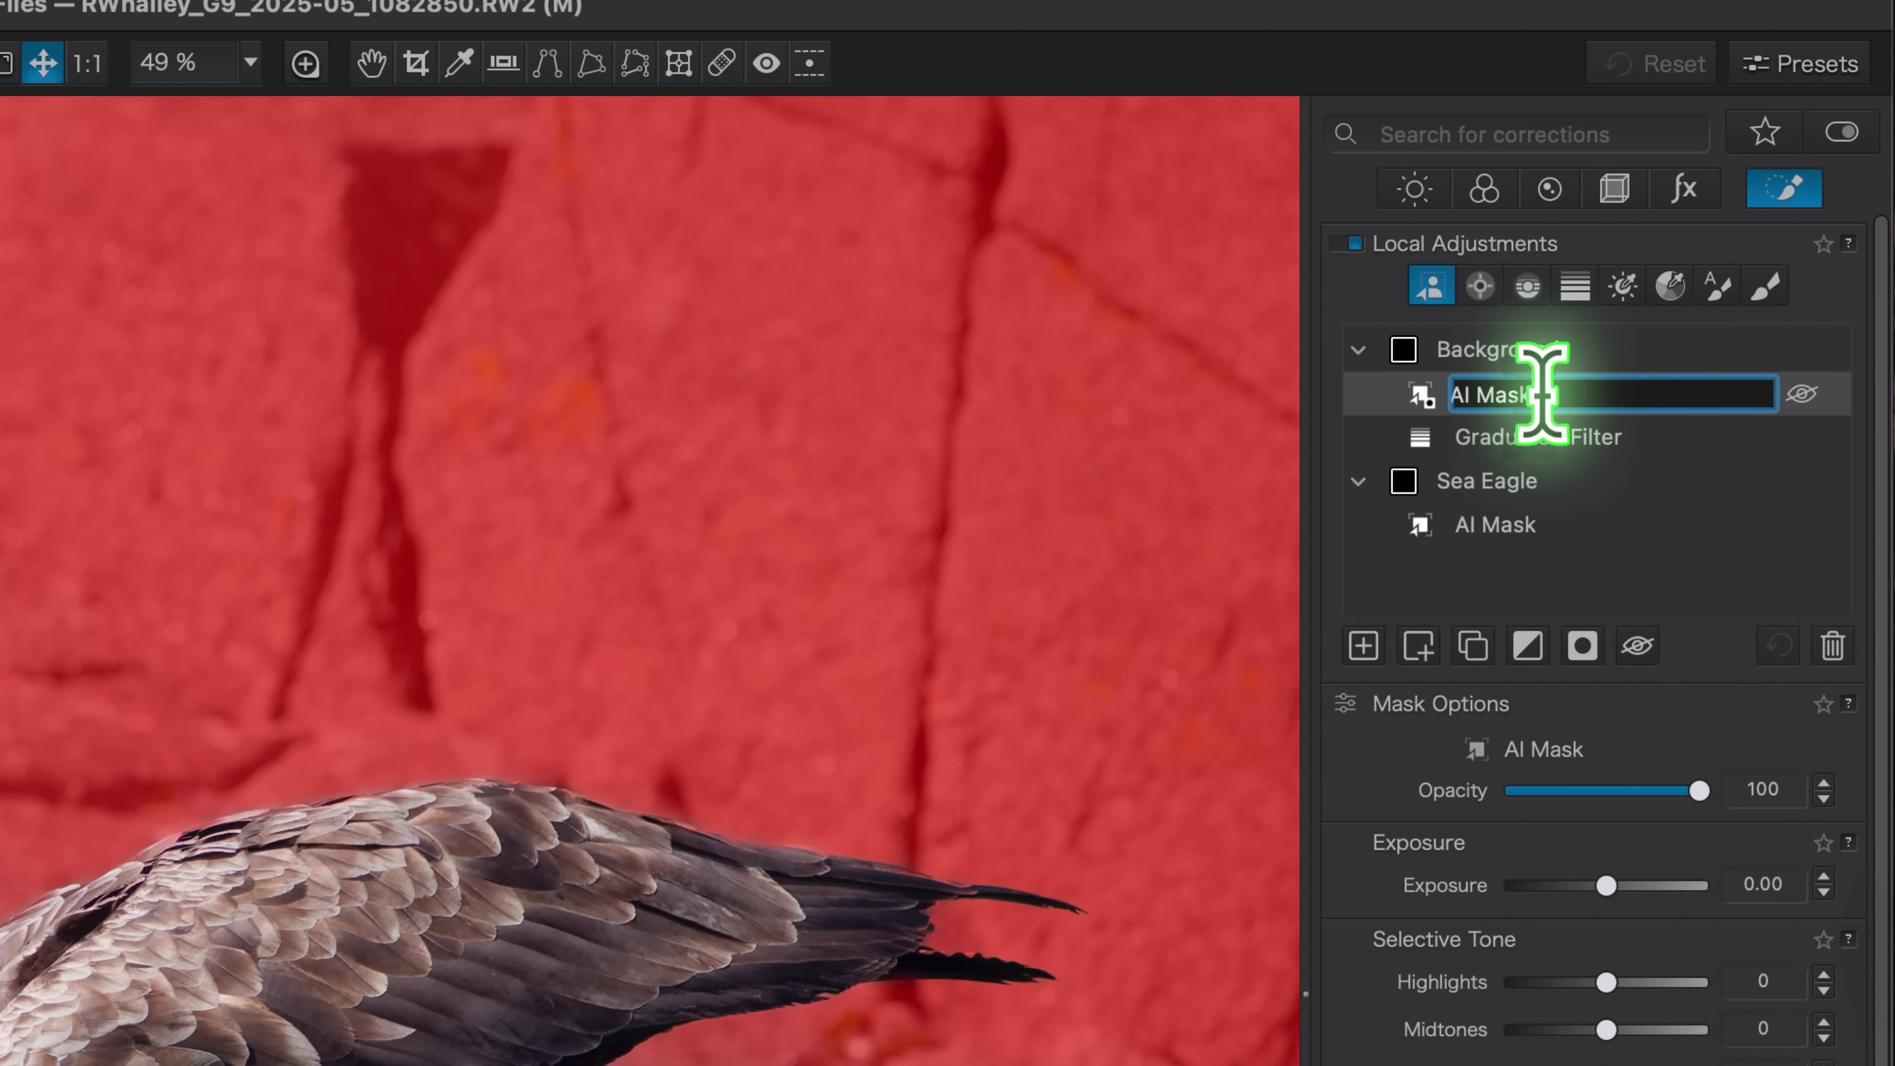
type("- Remove Sea ")
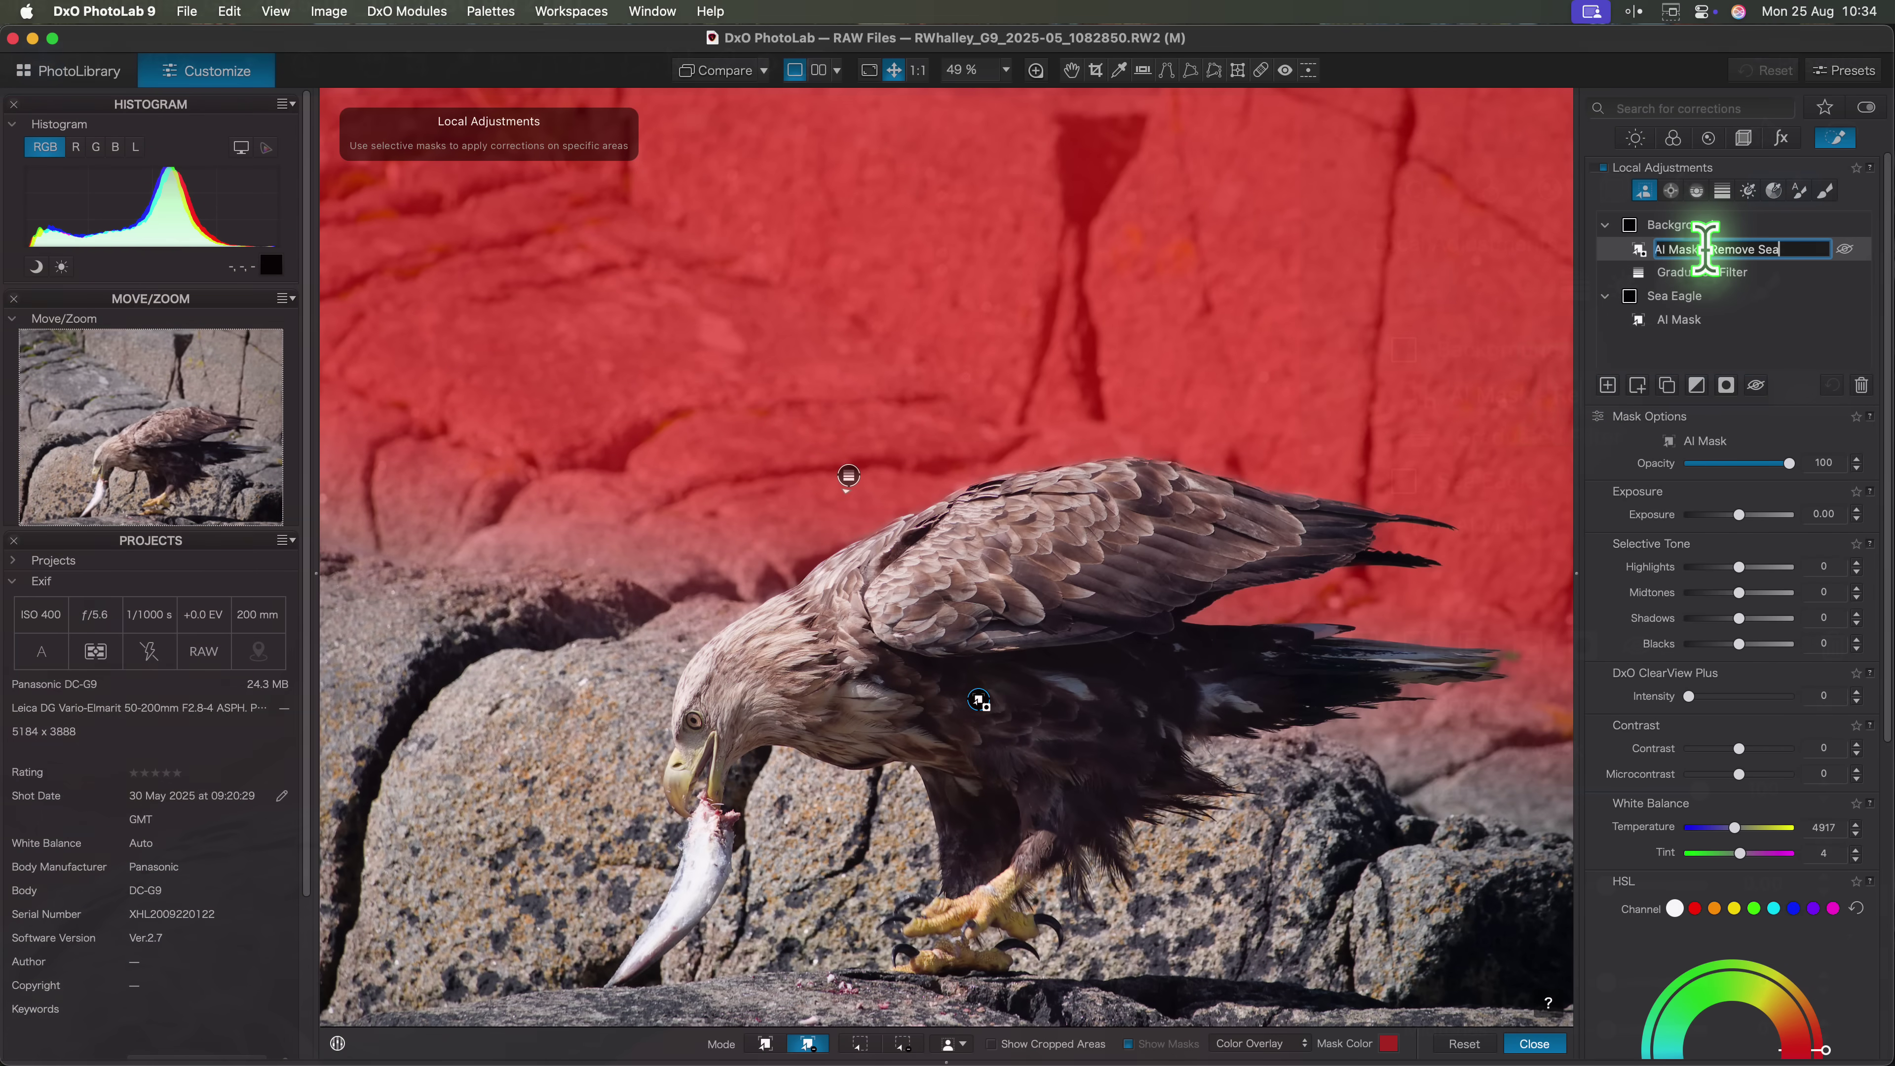
type("Eagle")
key("Return")
double_click(1757, 273)
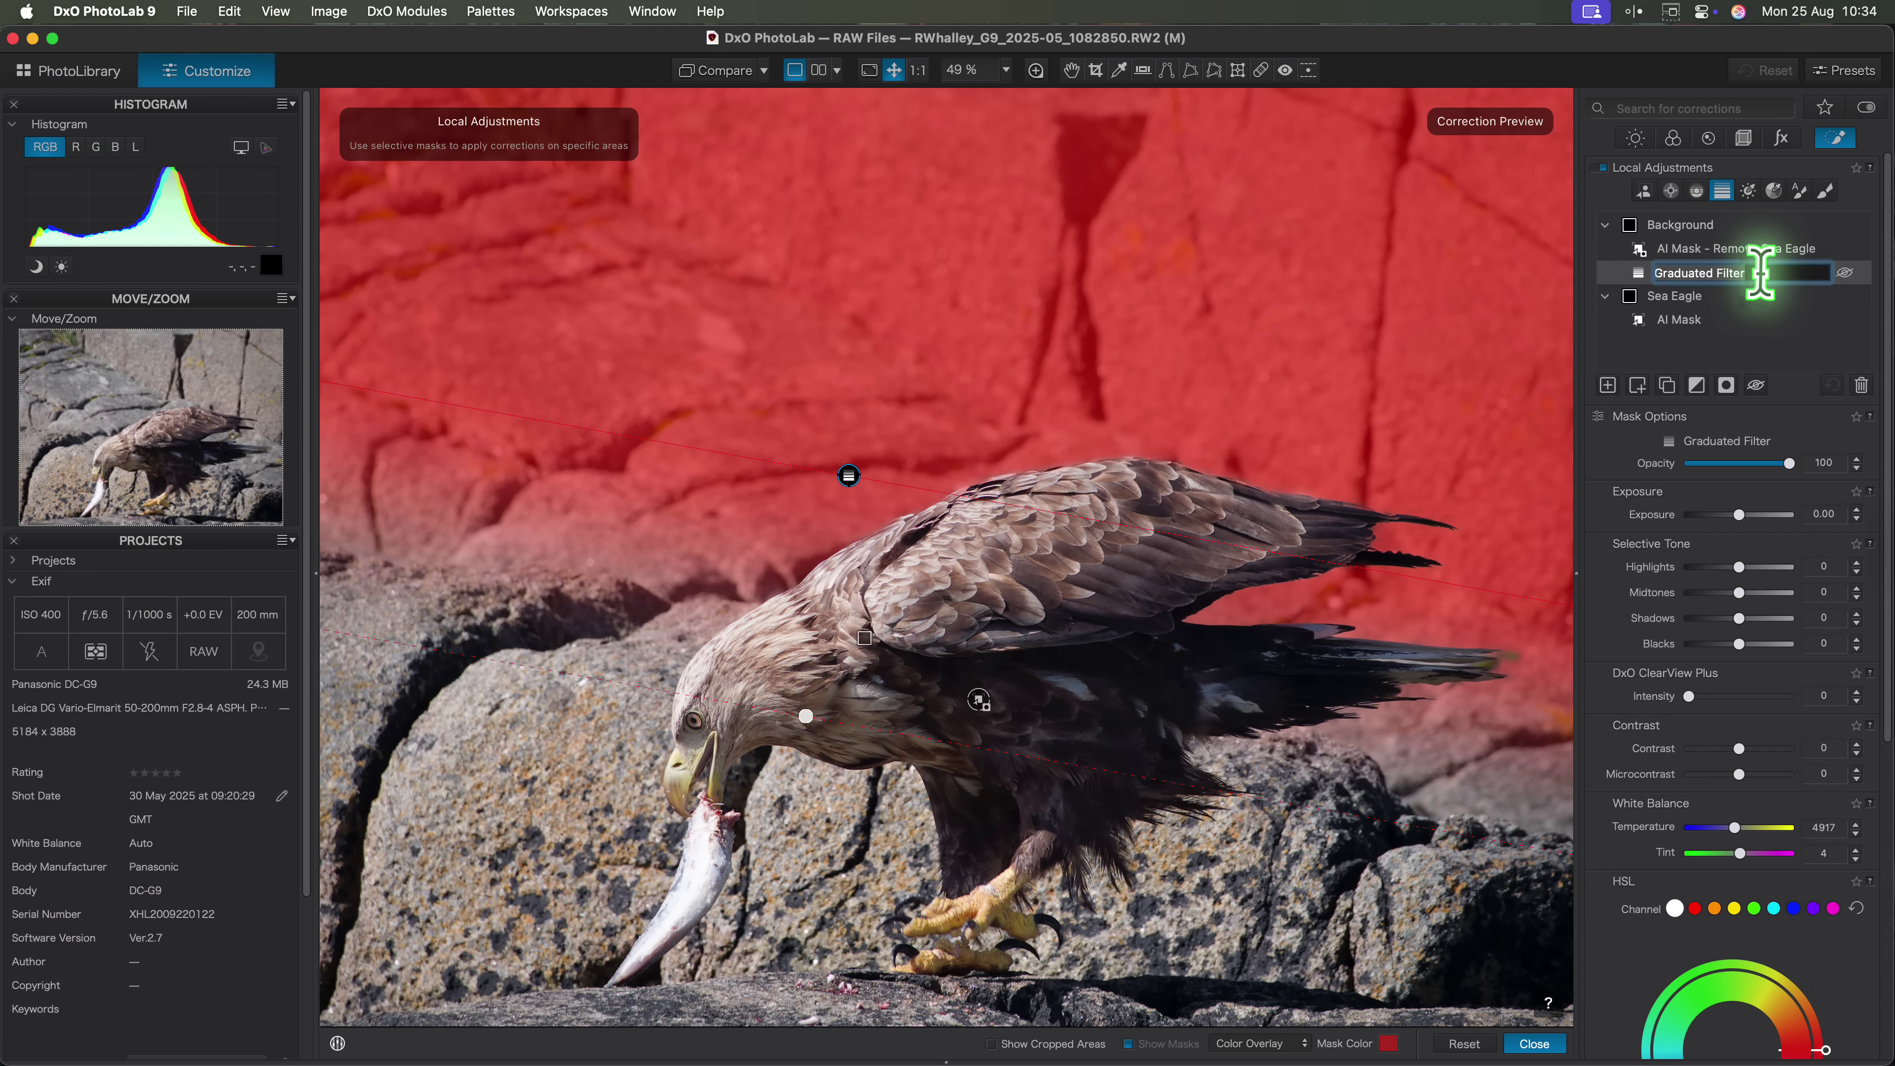
key("Right")
type("- Select Background")
key("Return")
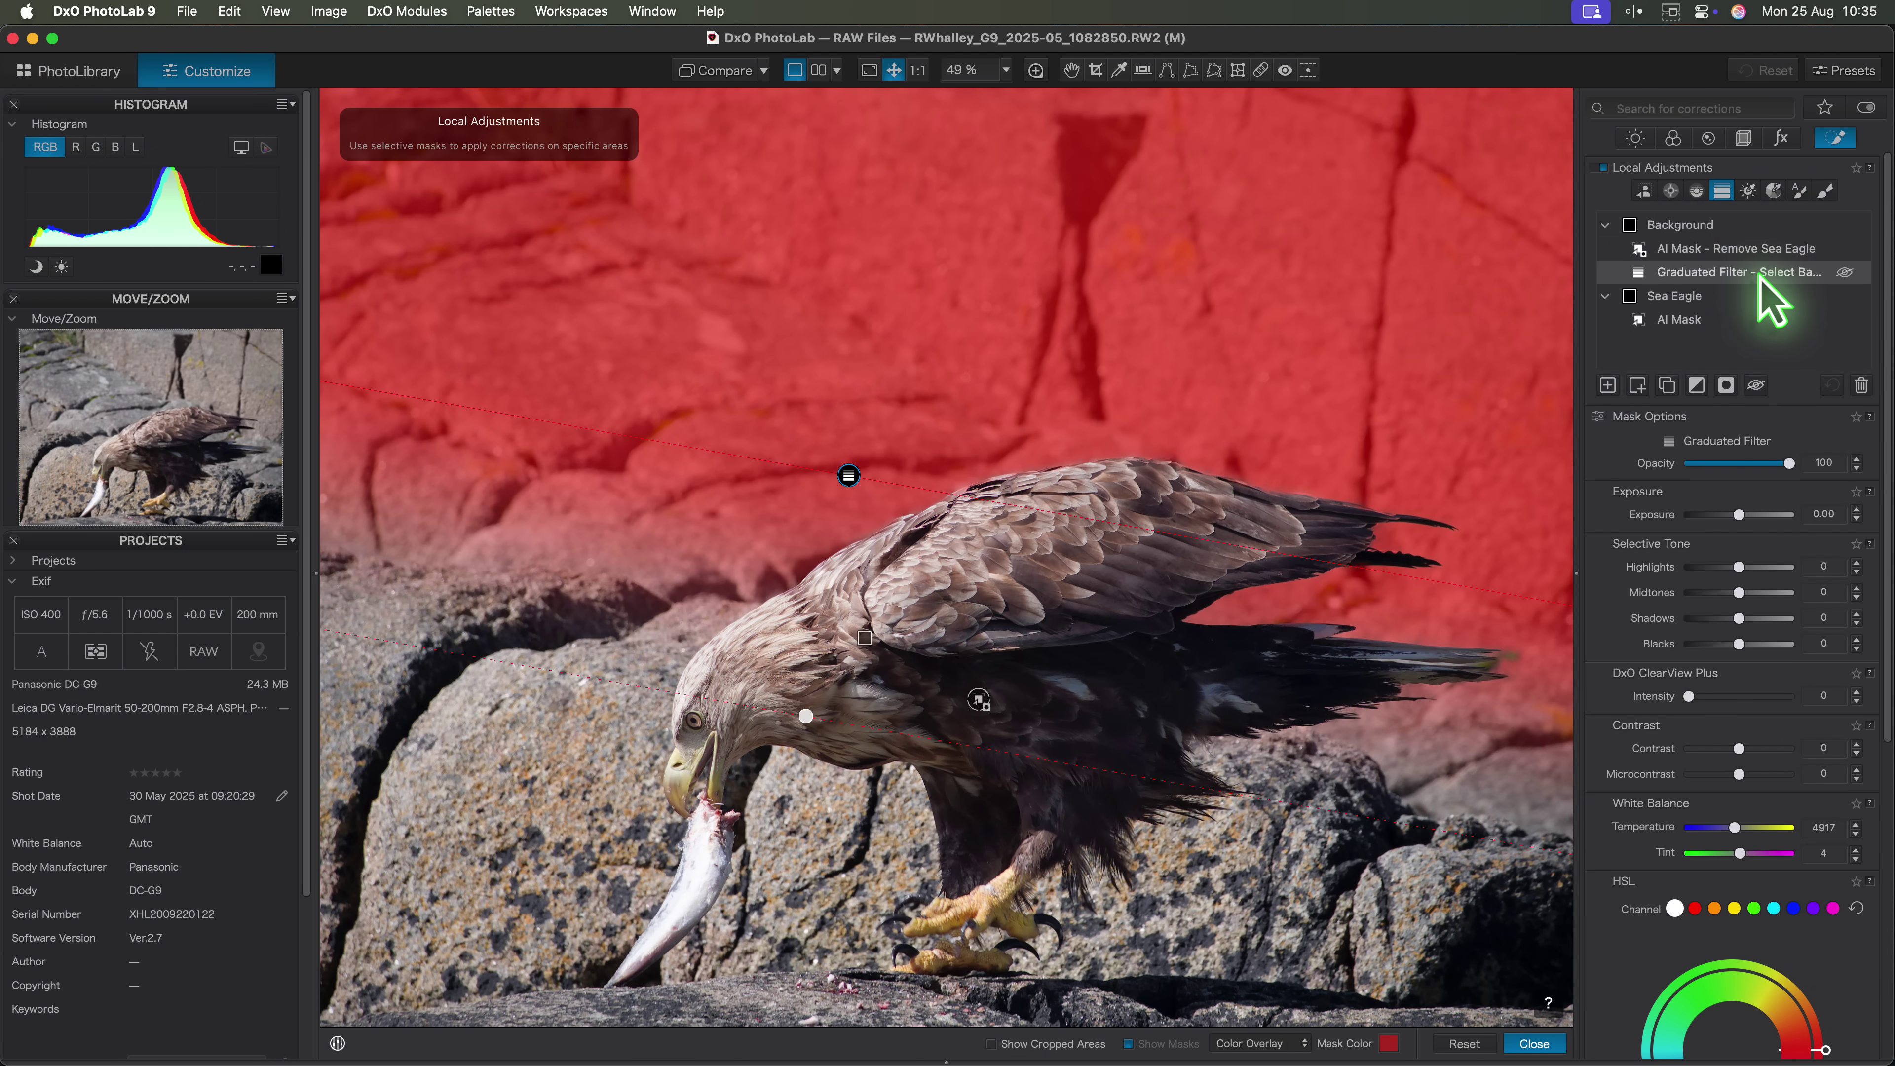
Set the Background mask's Force details to -100 and Blur Intensity to 23.
left_click(1730, 224)
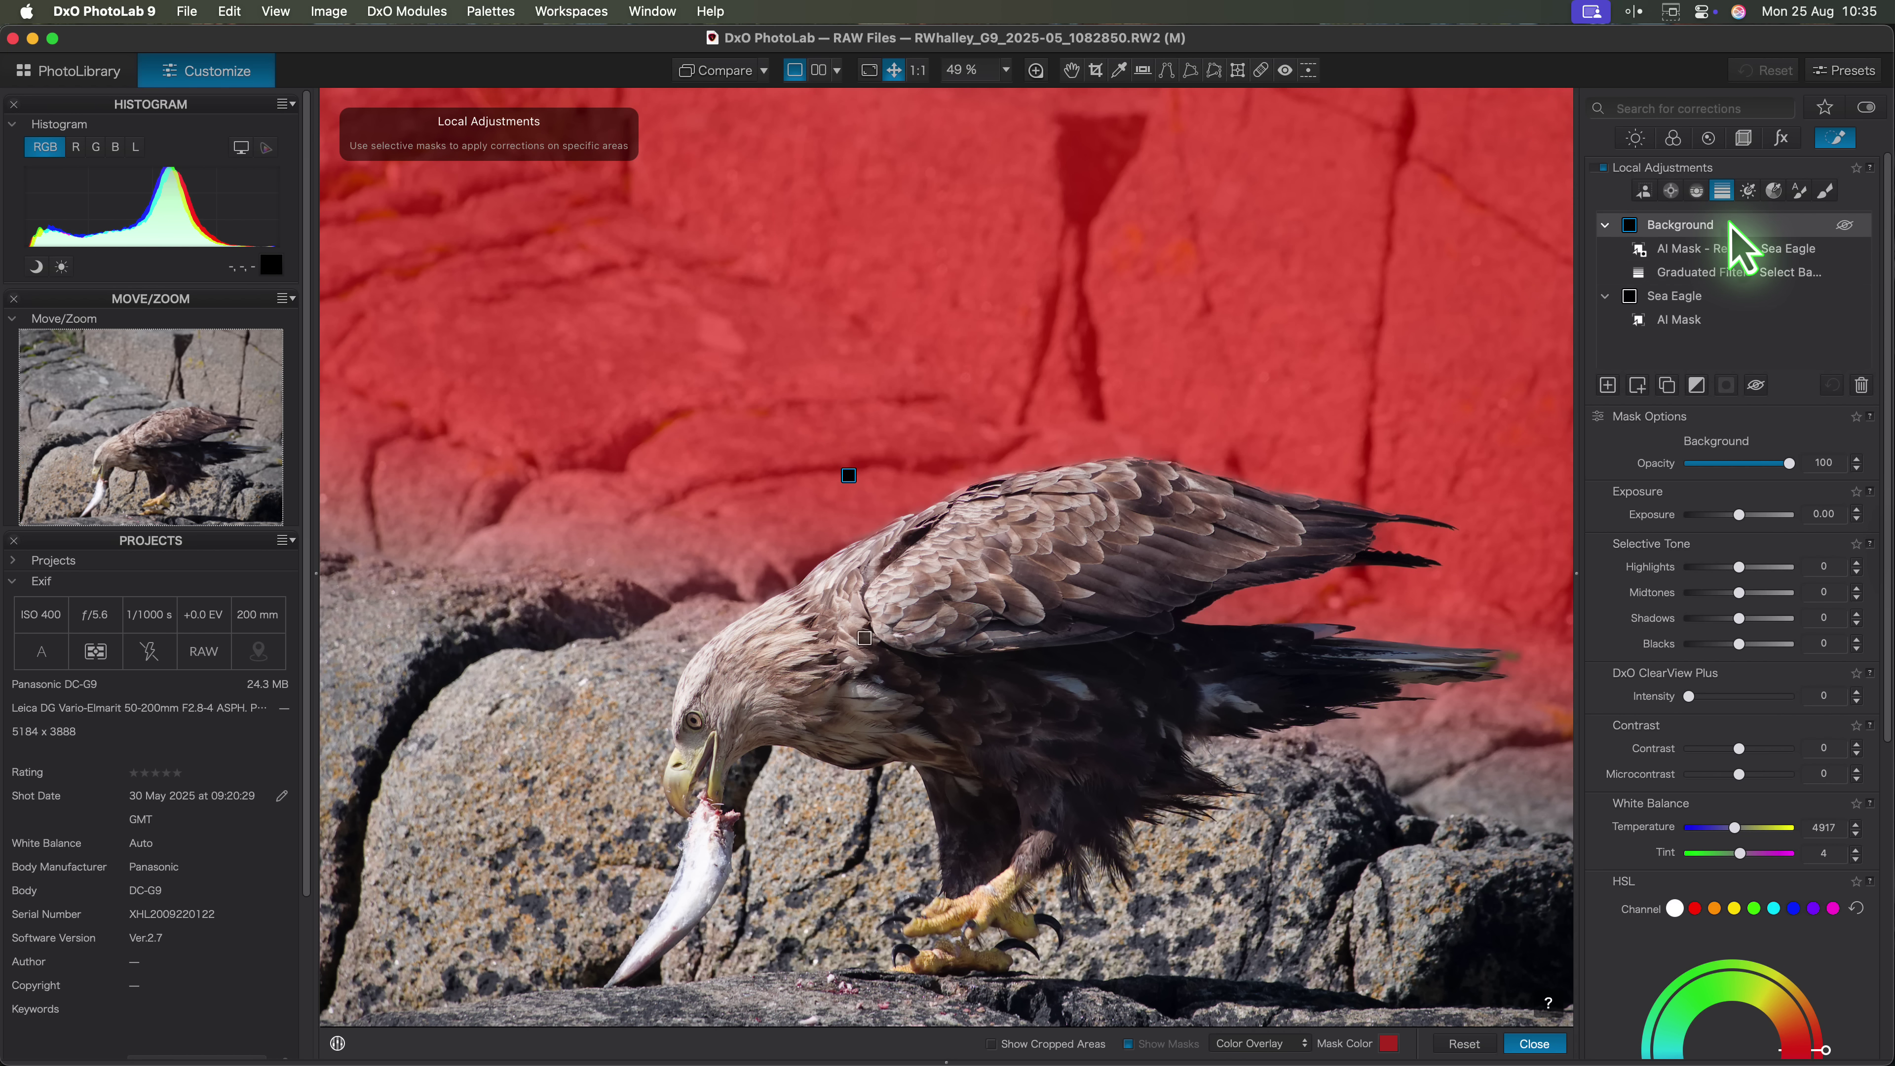
scroll(1753, 485, "down", 10)
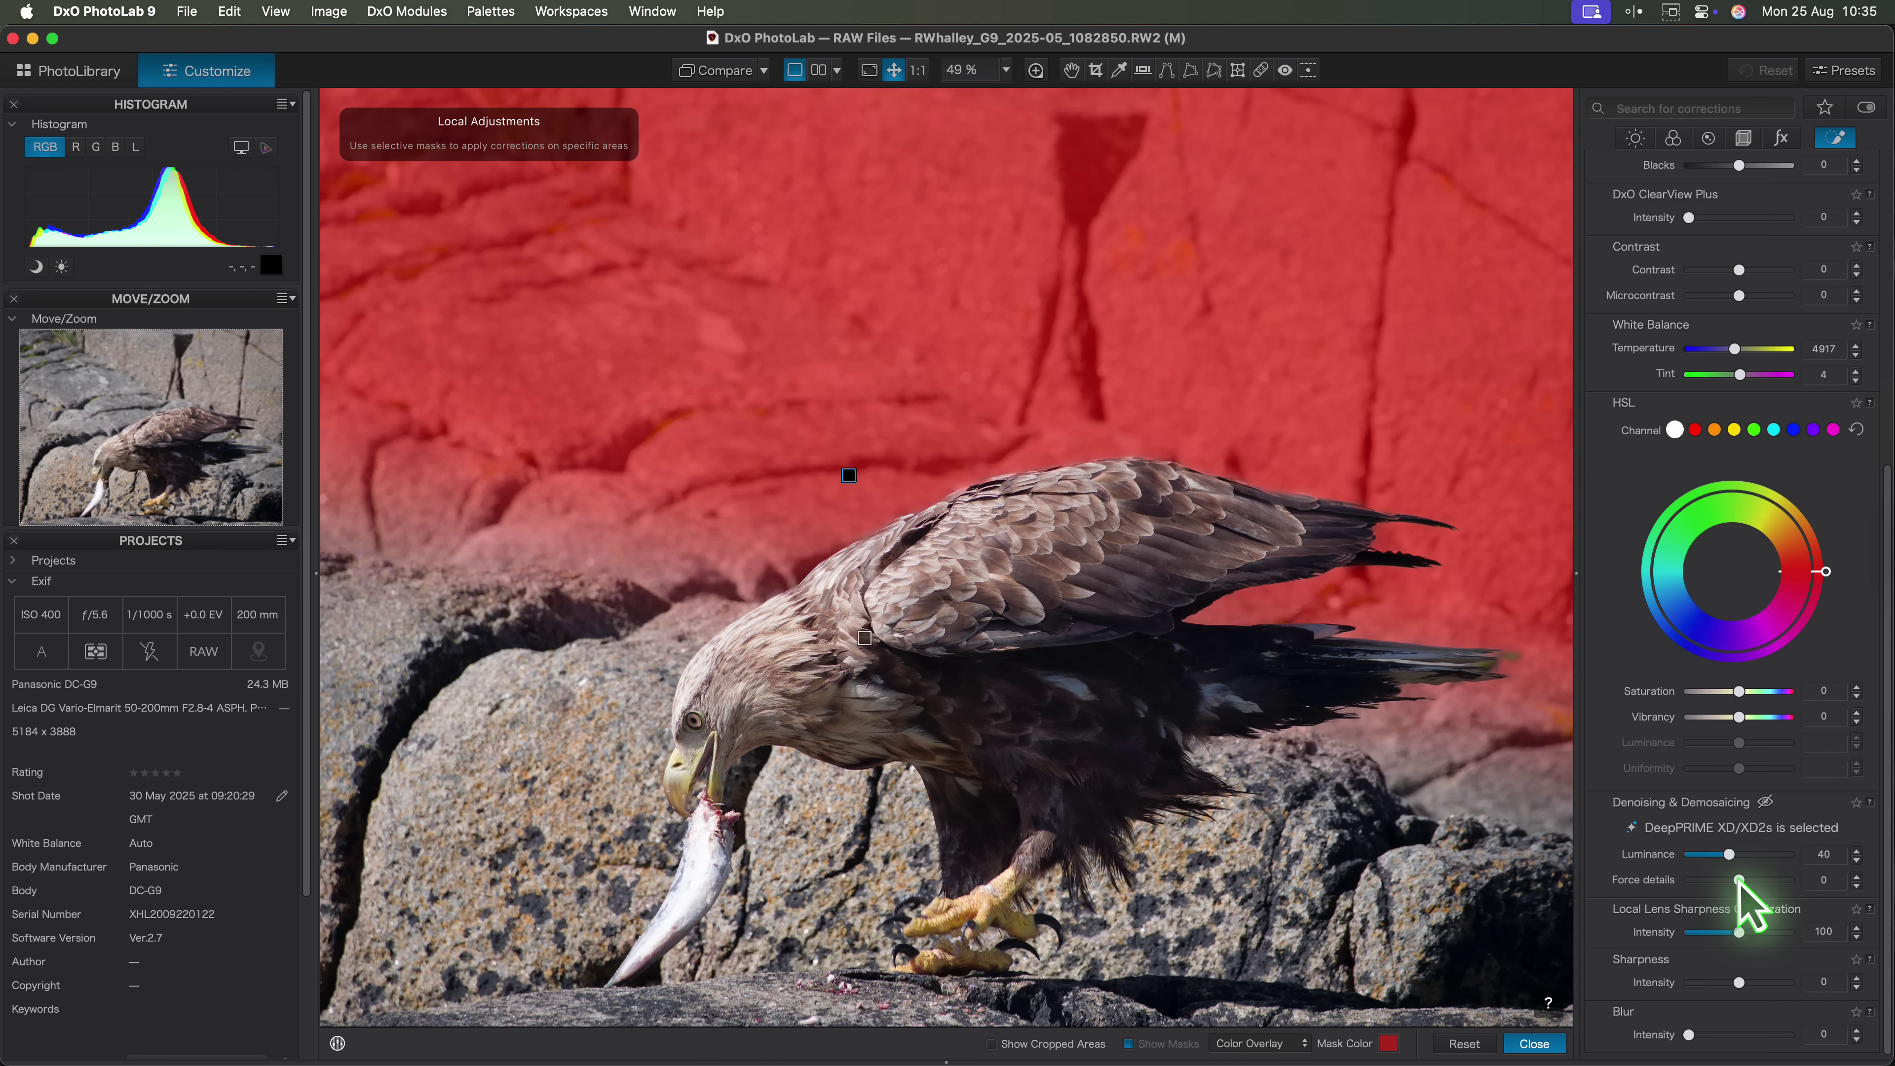
left_click_drag(1739, 881, 1673, 882)
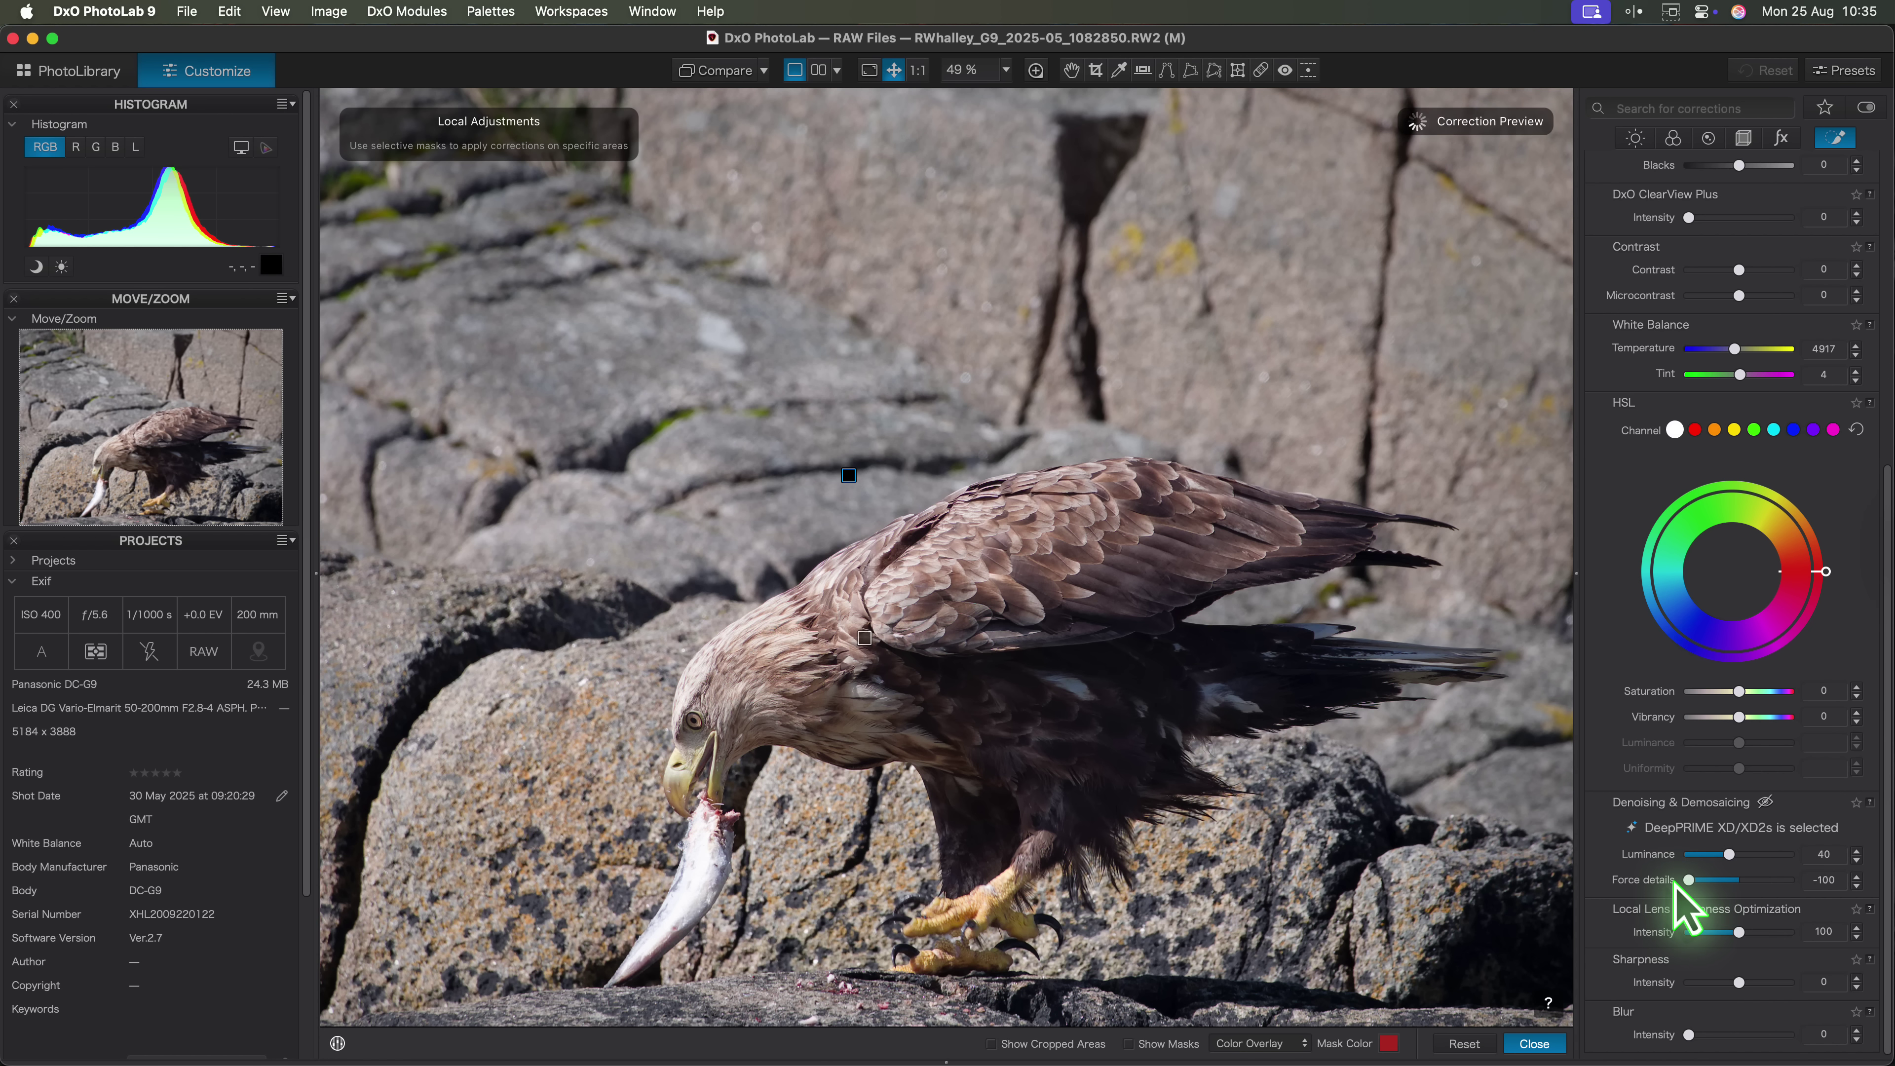
left_click_drag(1689, 1034, 1714, 1034)
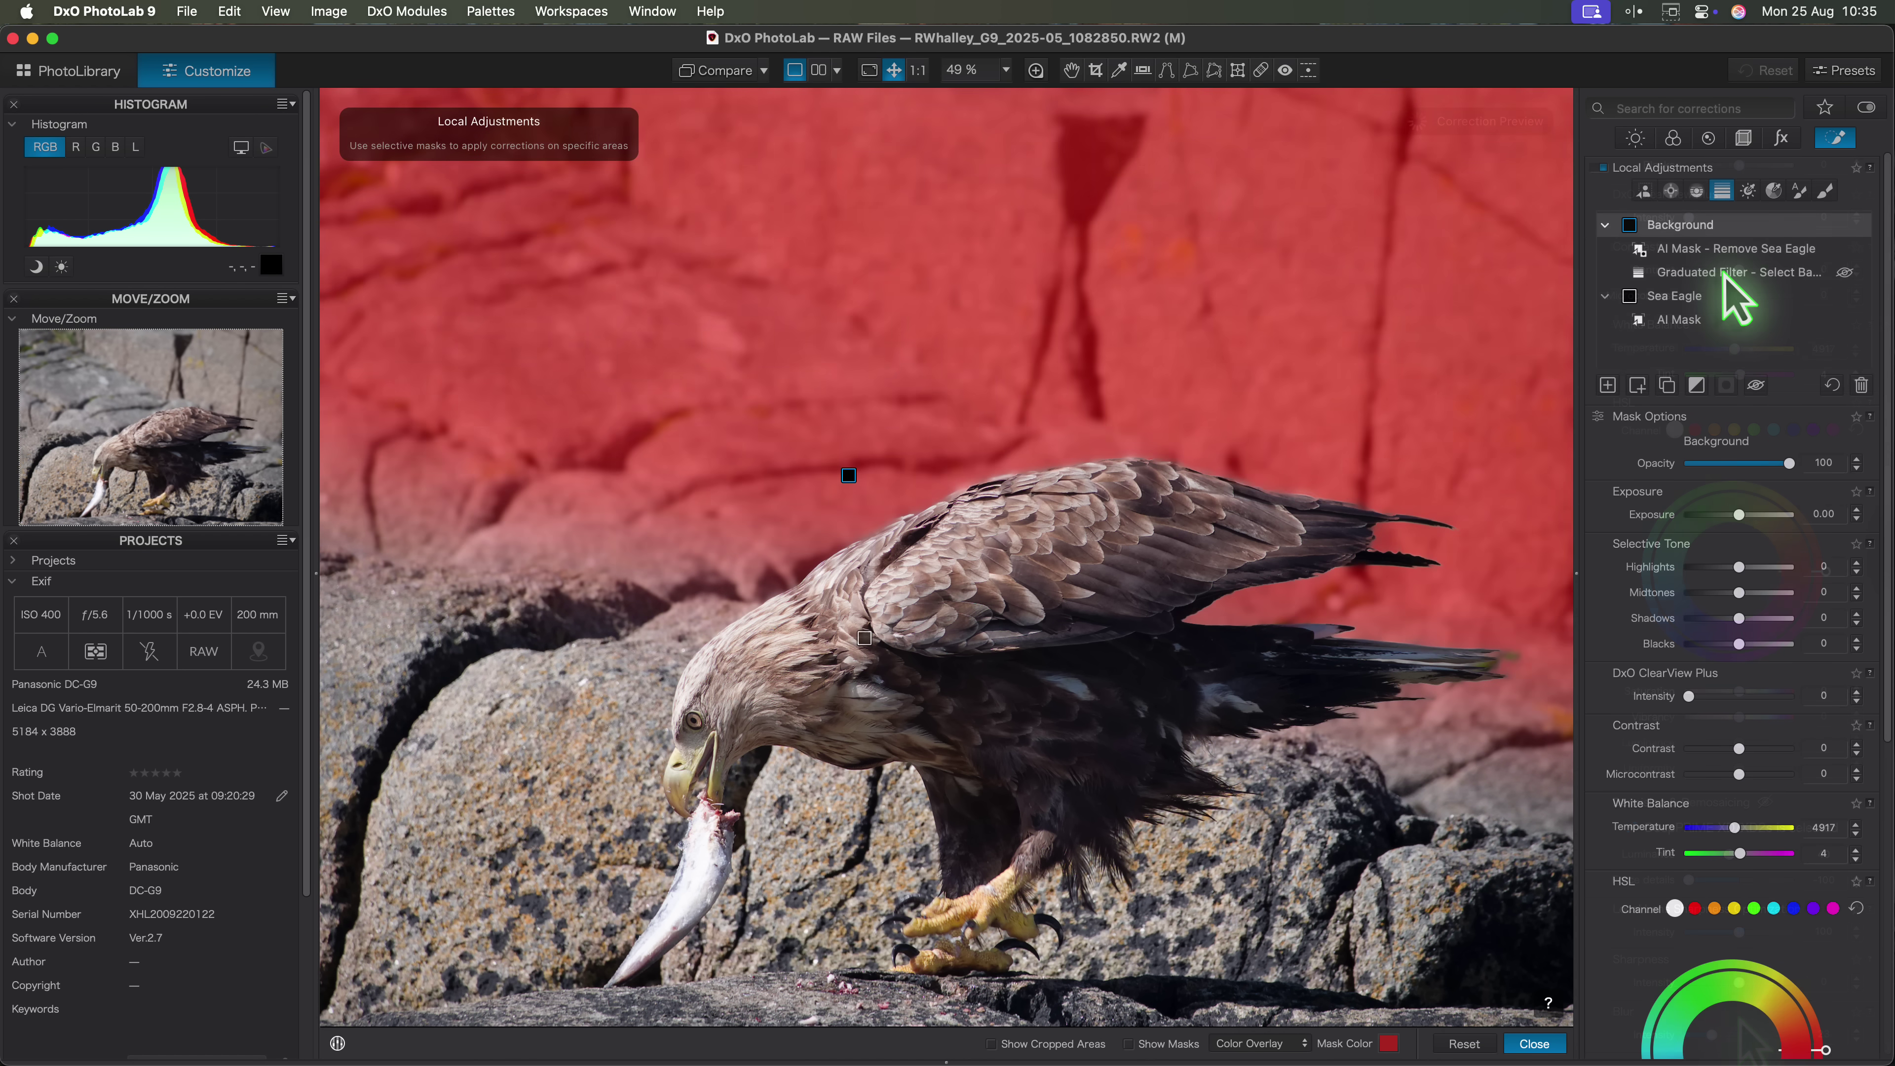
Move the background's graduated filter up and right, and tilt its lower edge downward.
left_click(1724, 273)
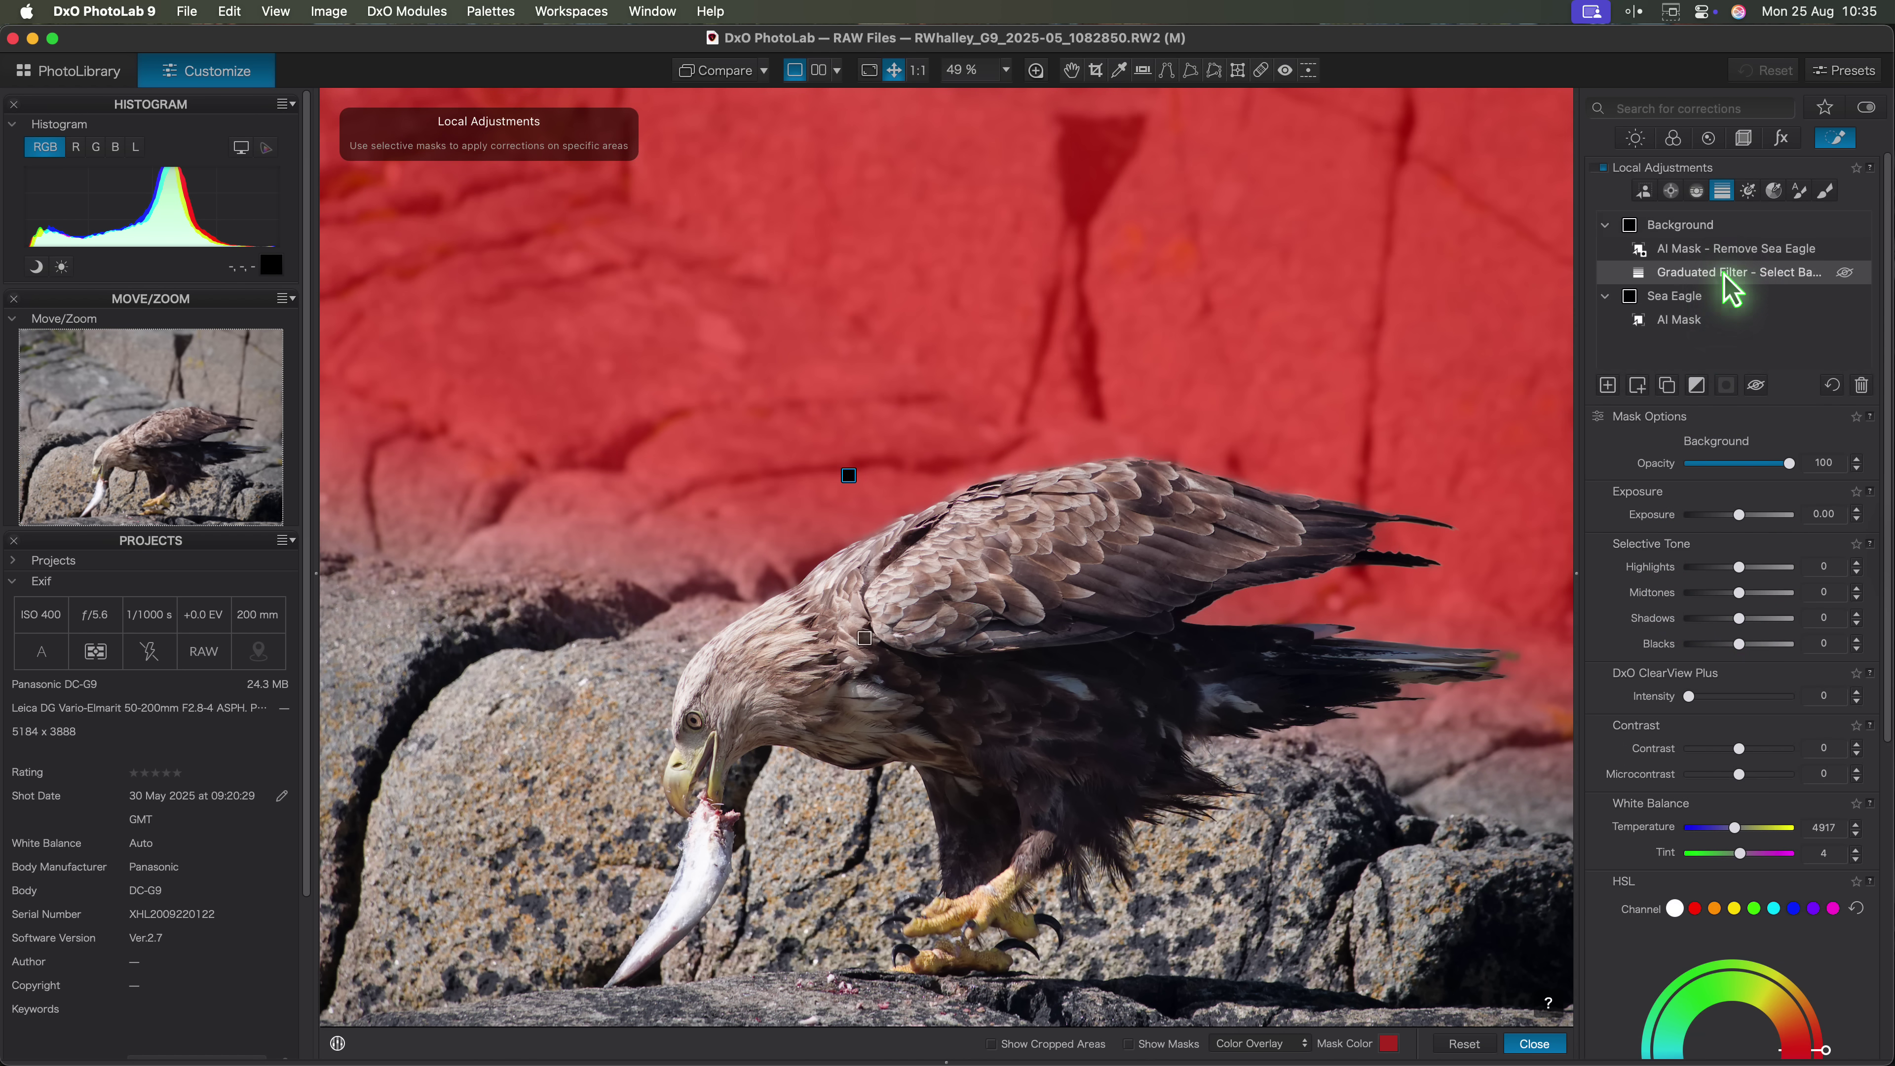
left_click_drag(864, 489, 1004, 409)
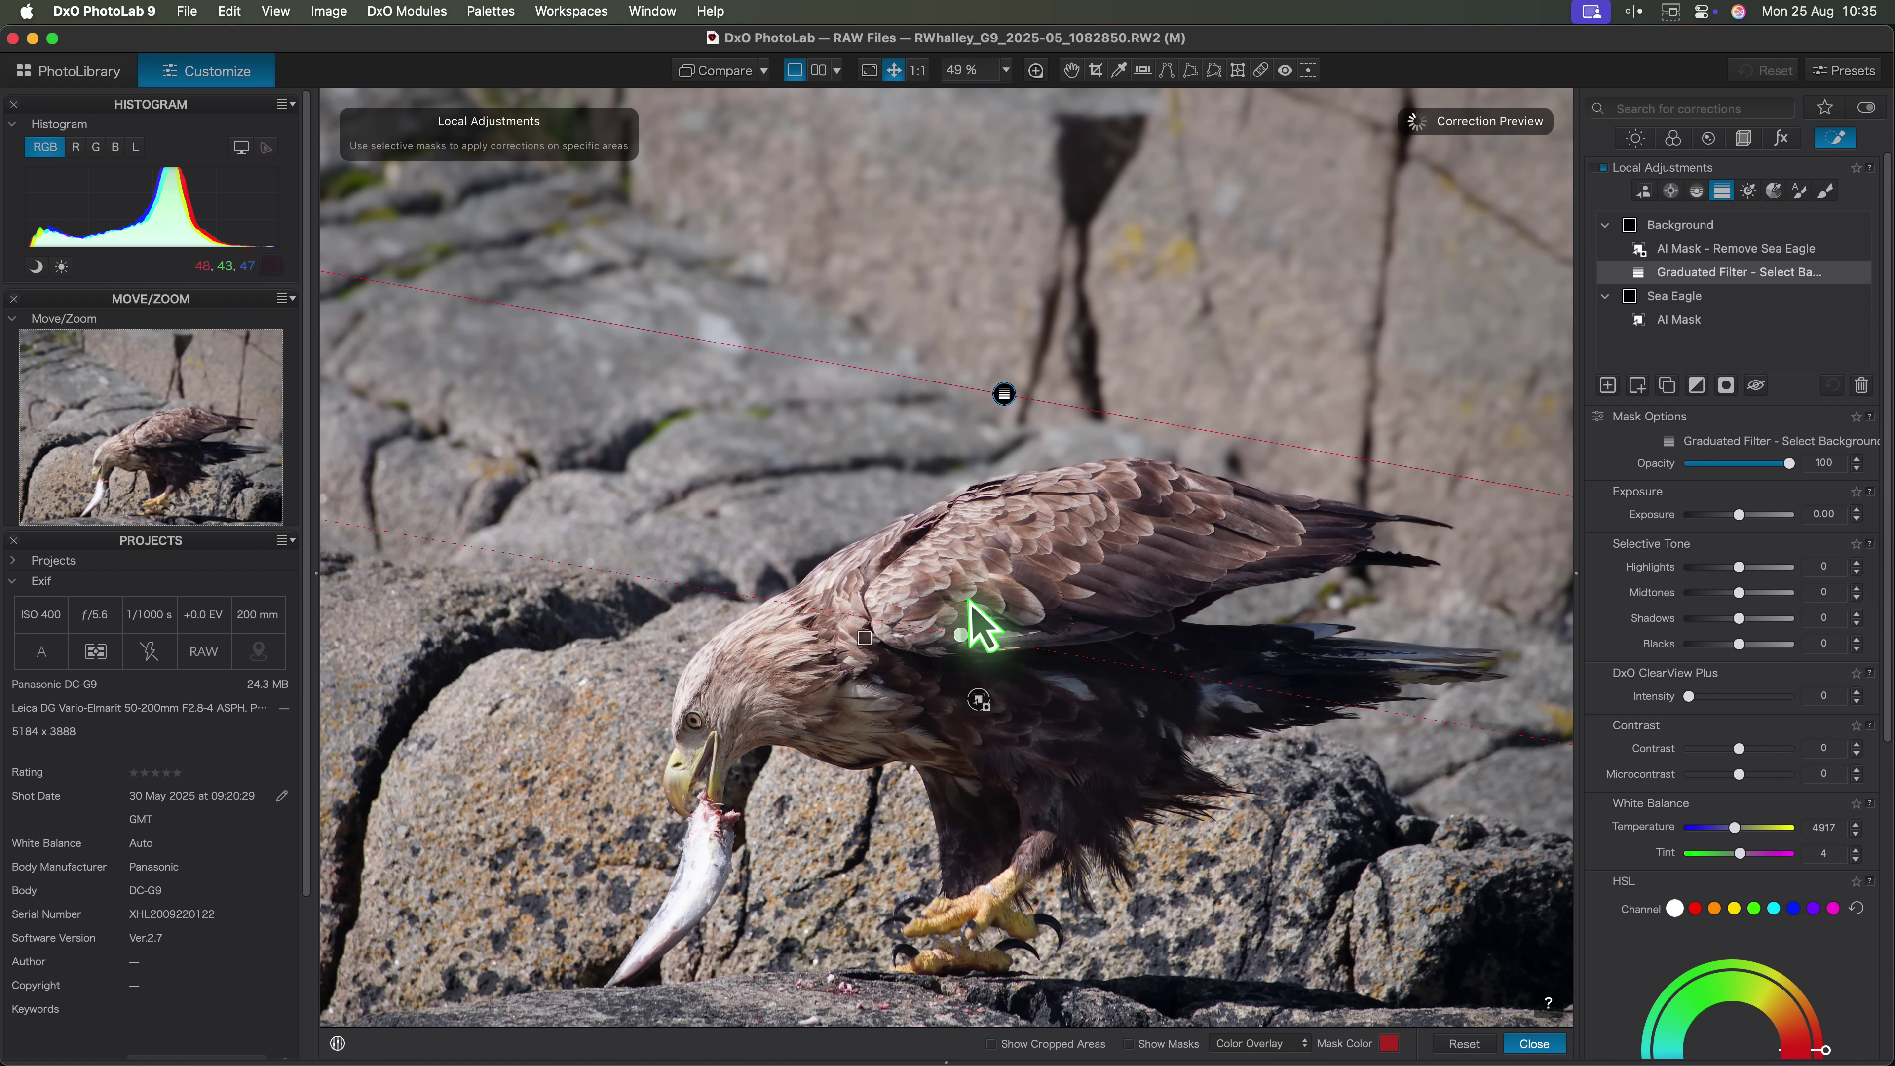
left_click_drag(873, 741, 878, 802)
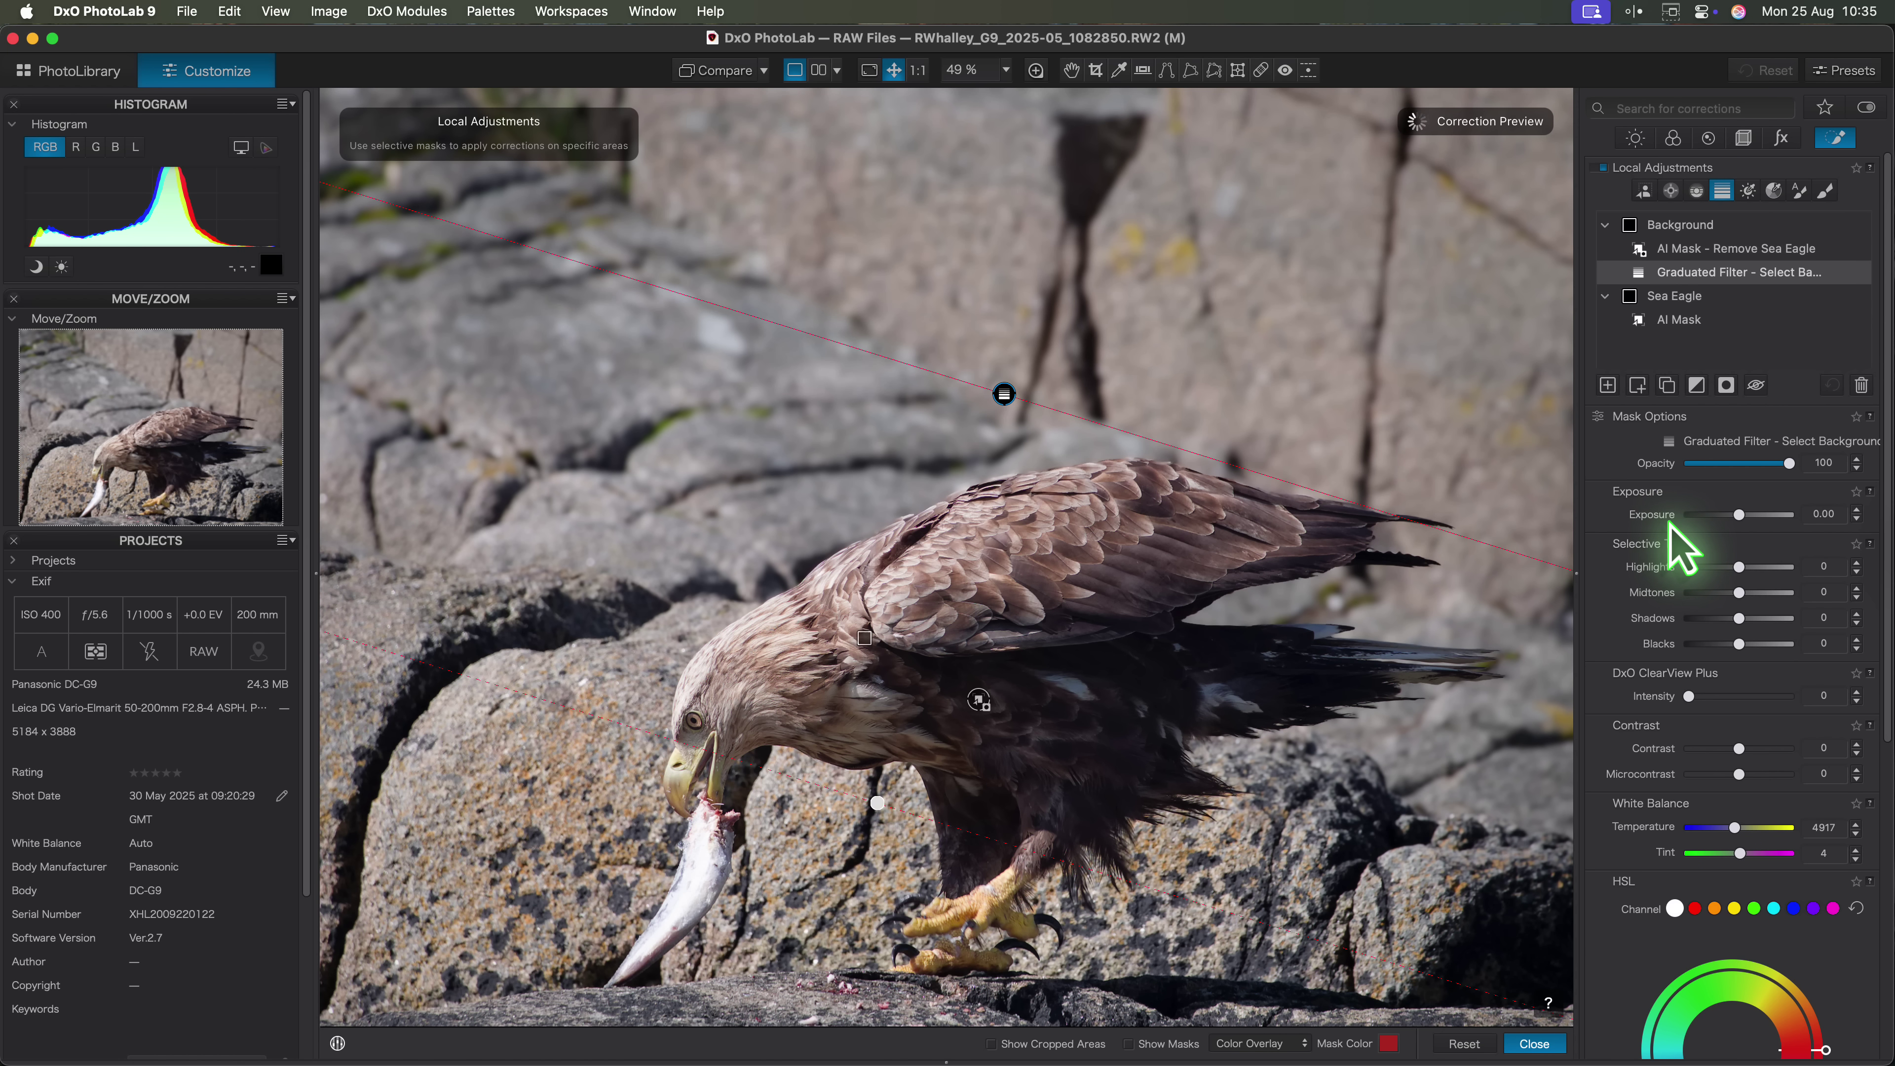
mouse_move(1719, 258)
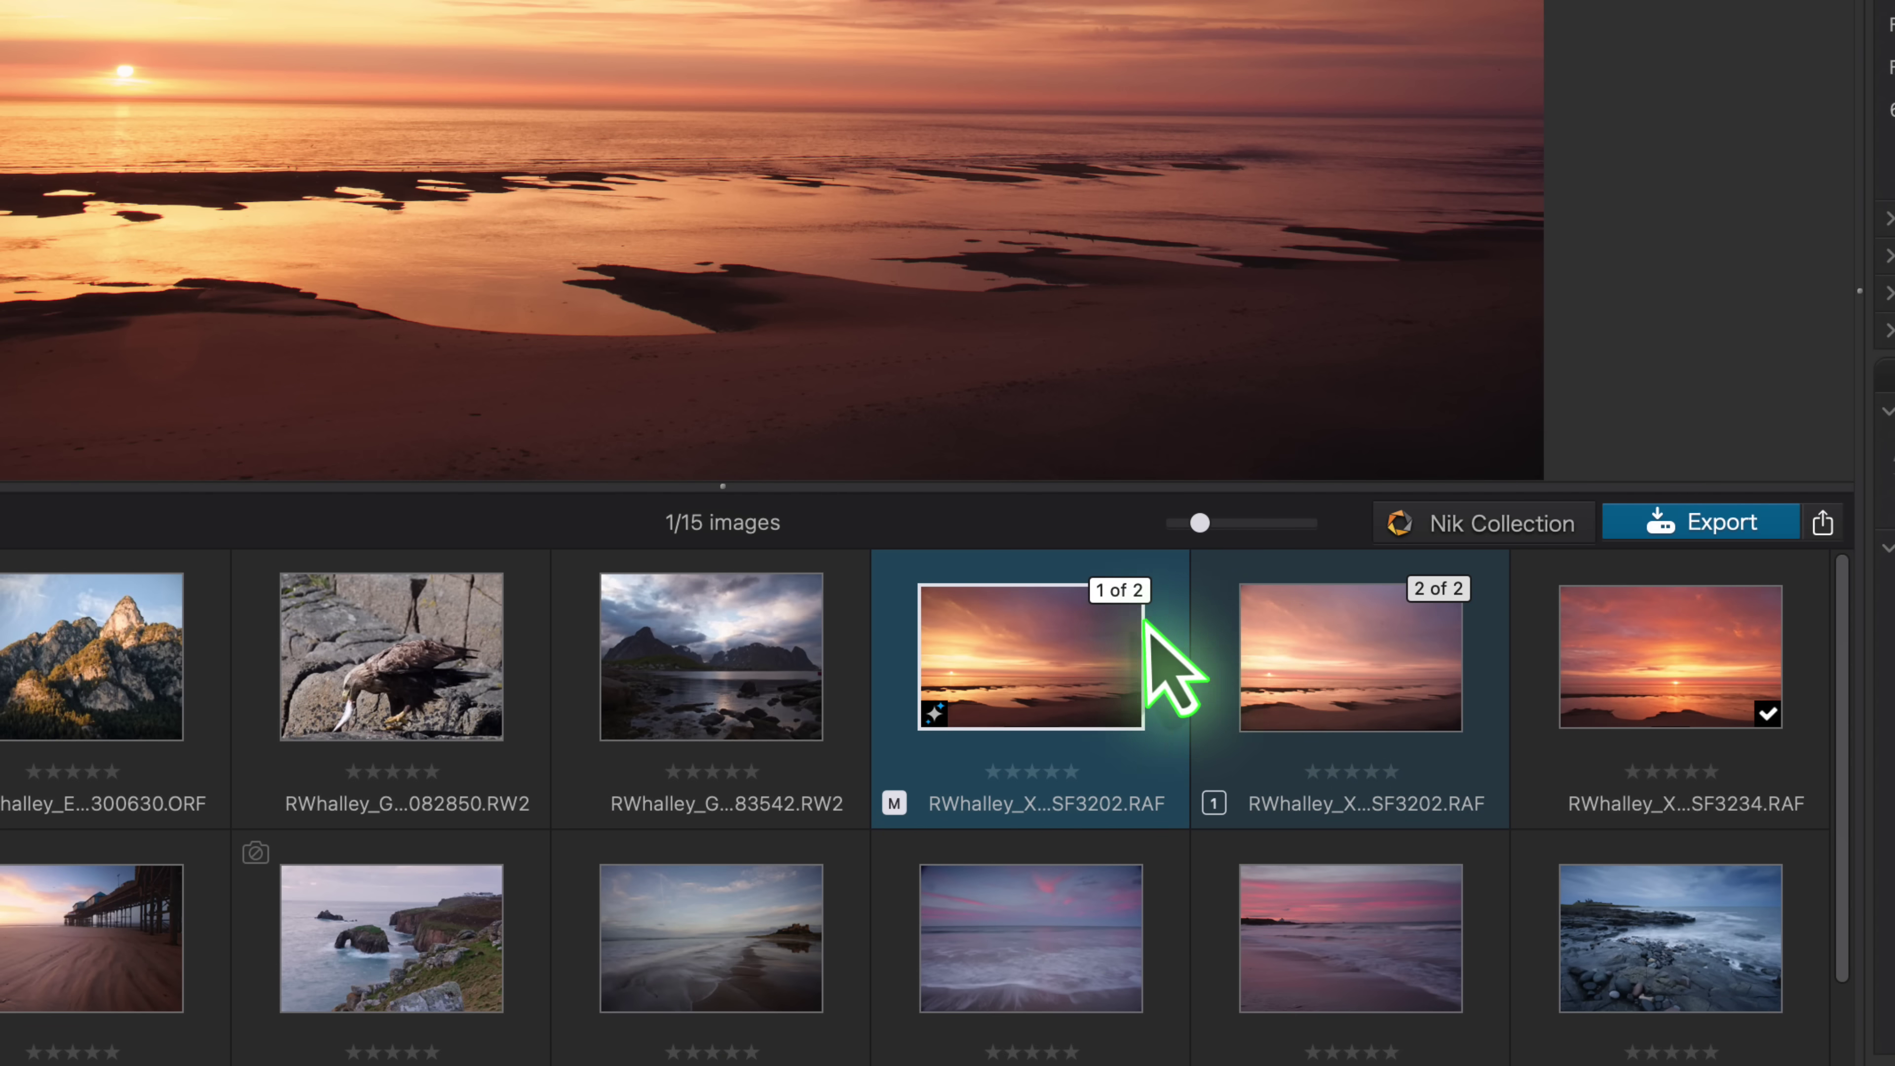
Collapse the sunset image's virtual copies and expand the Editing Examples project.
left_click(1117, 590)
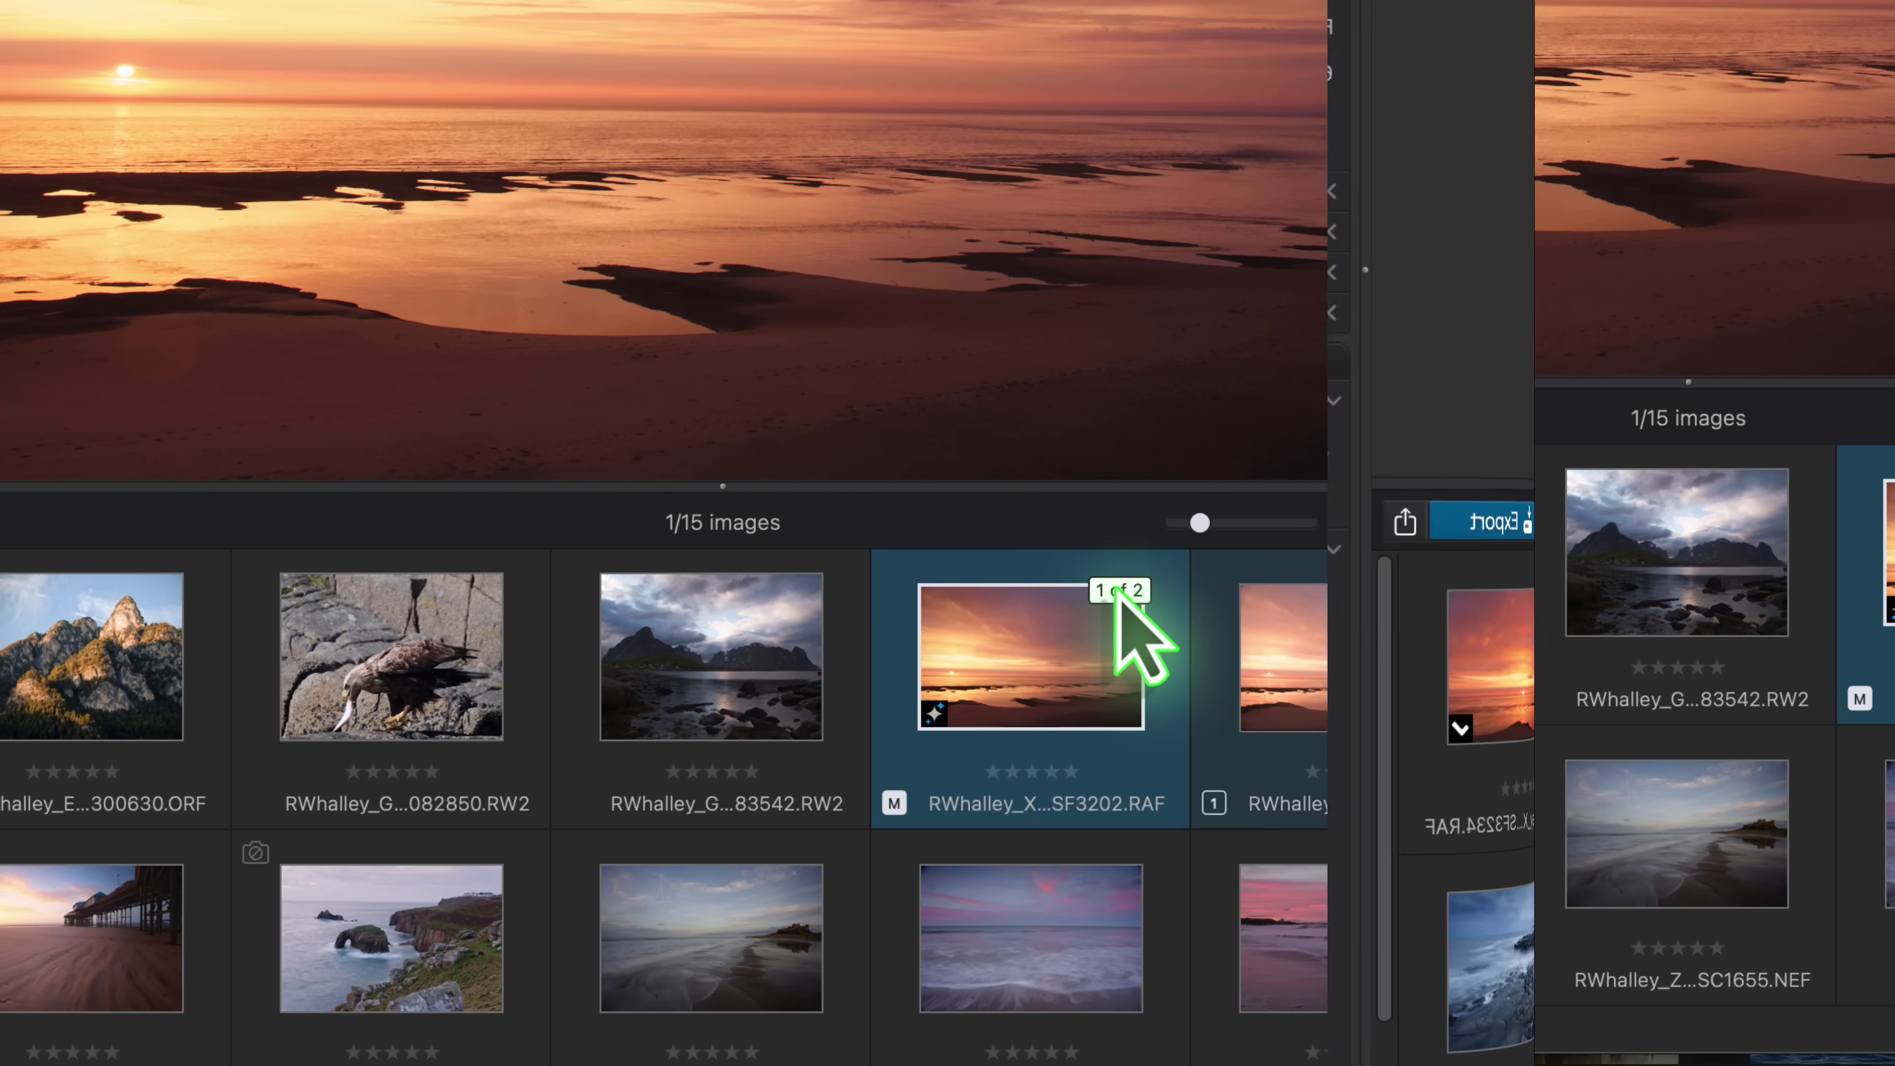
scroll(80, 947, "up", 1)
scroll(69, 980, "down", 2)
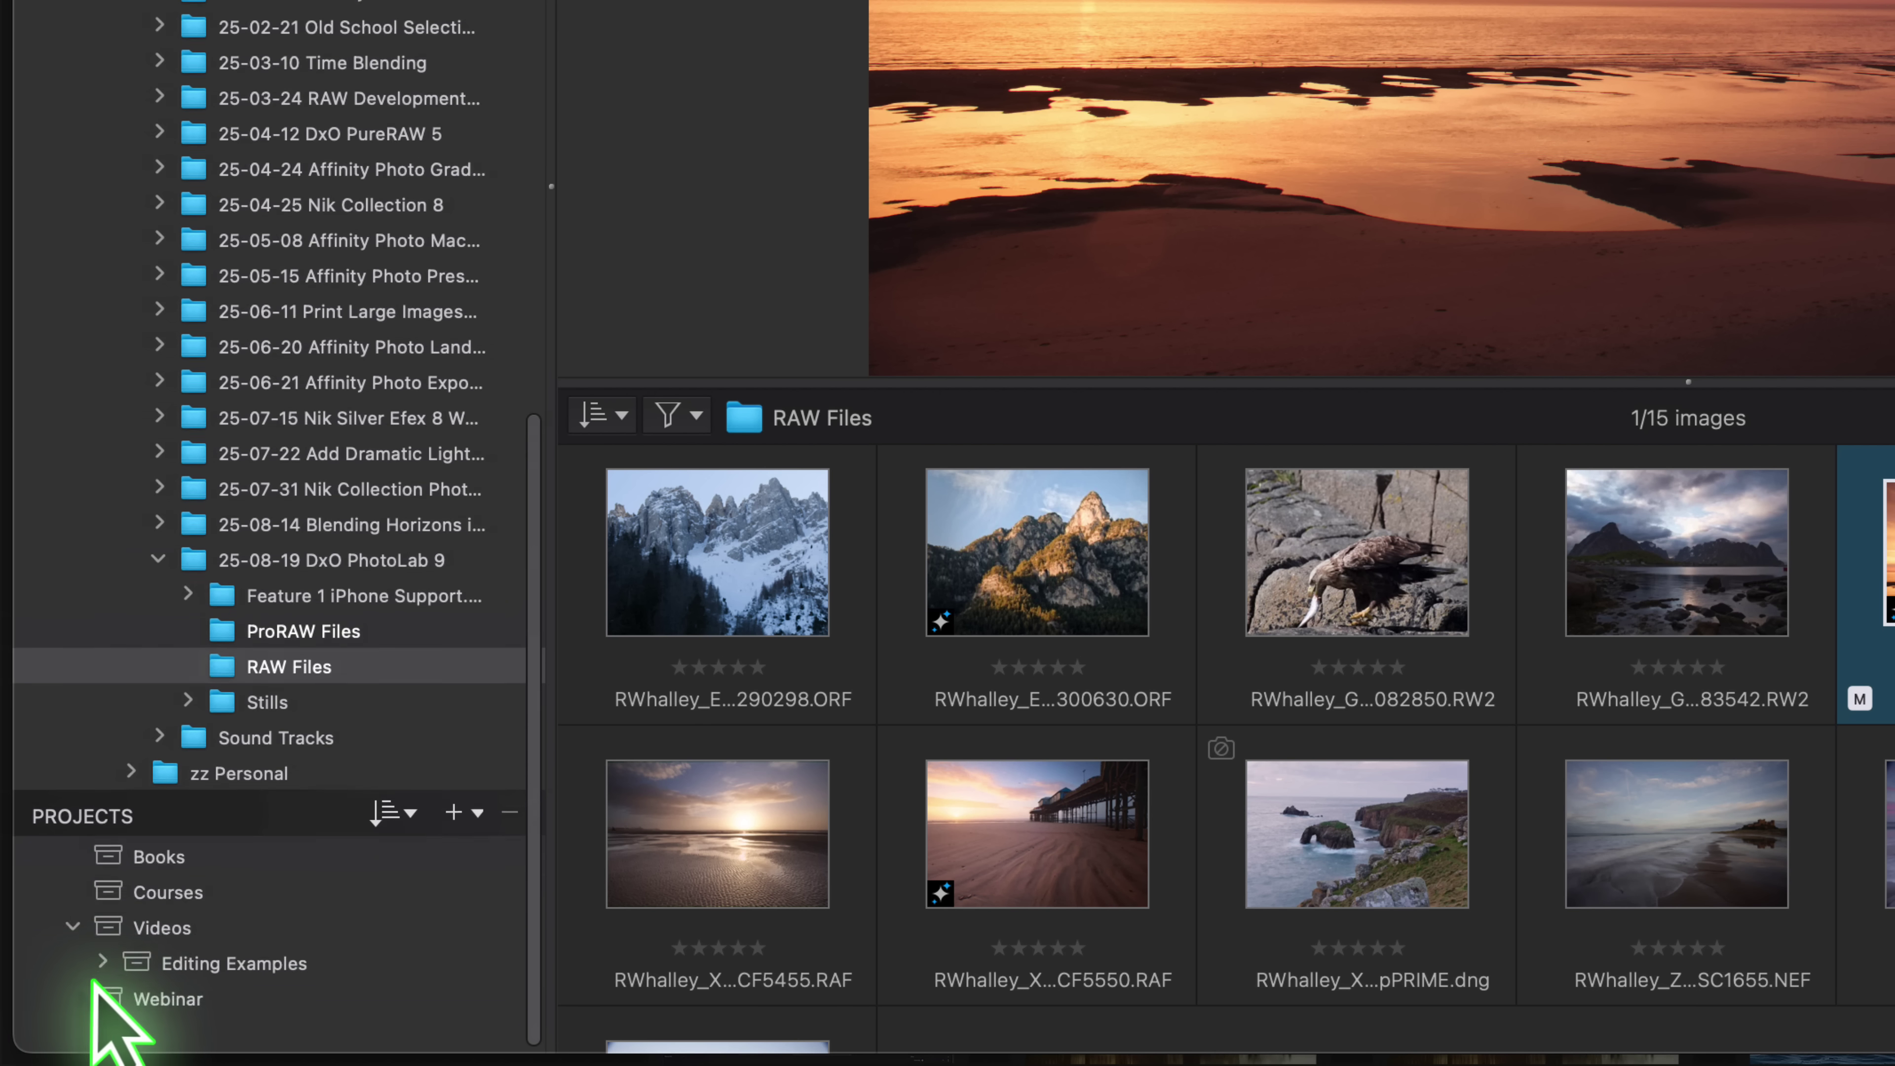
left_click(102, 980)
scroll(105, 984, "down", 2)
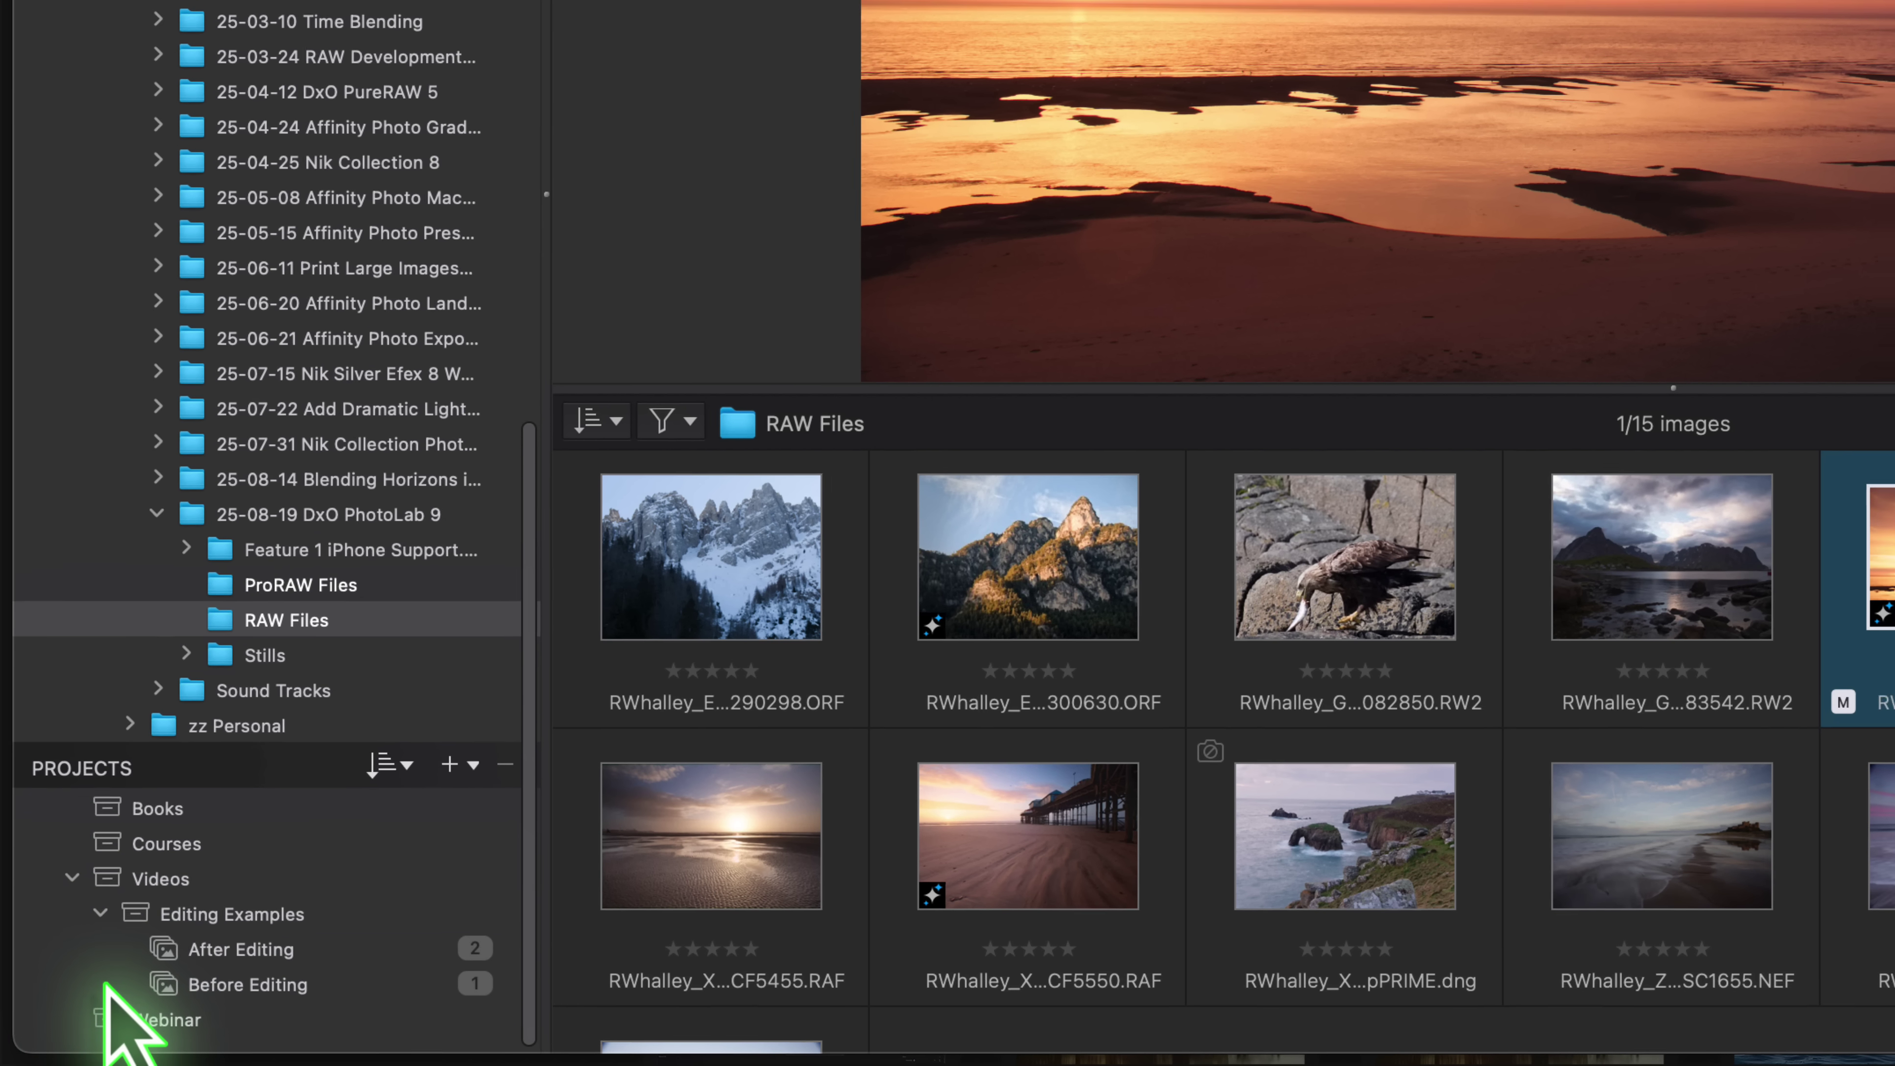